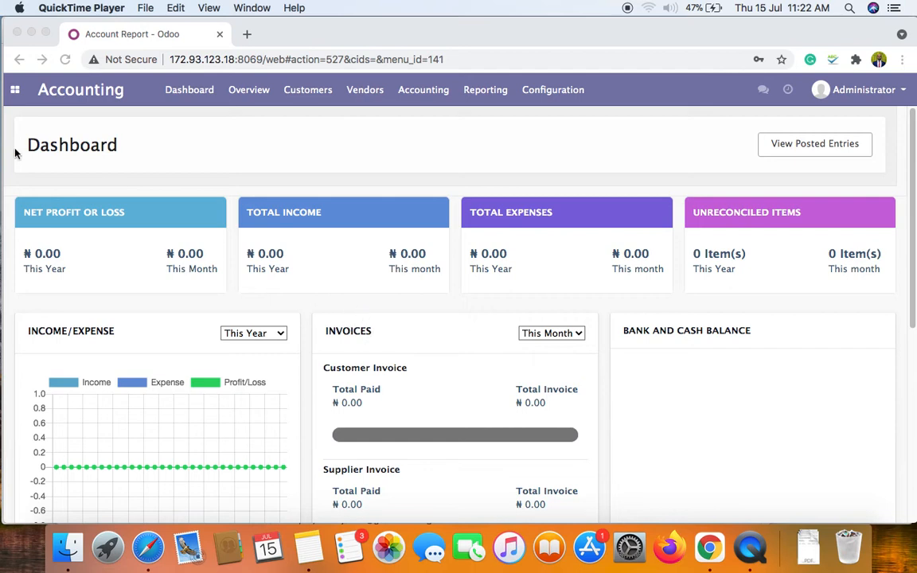
pyautogui.click(16, 95)
pyautogui.click(14, 95)
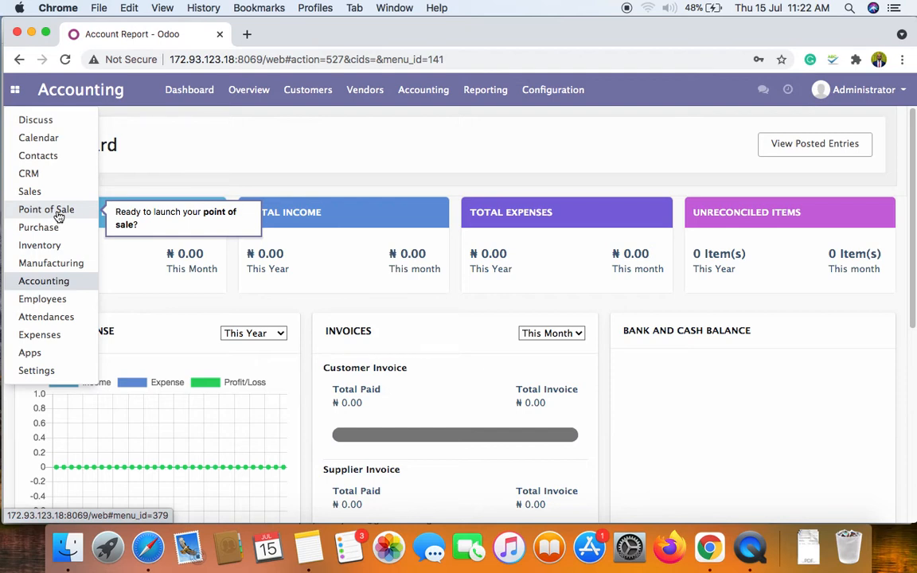
pyautogui.click(400, 188)
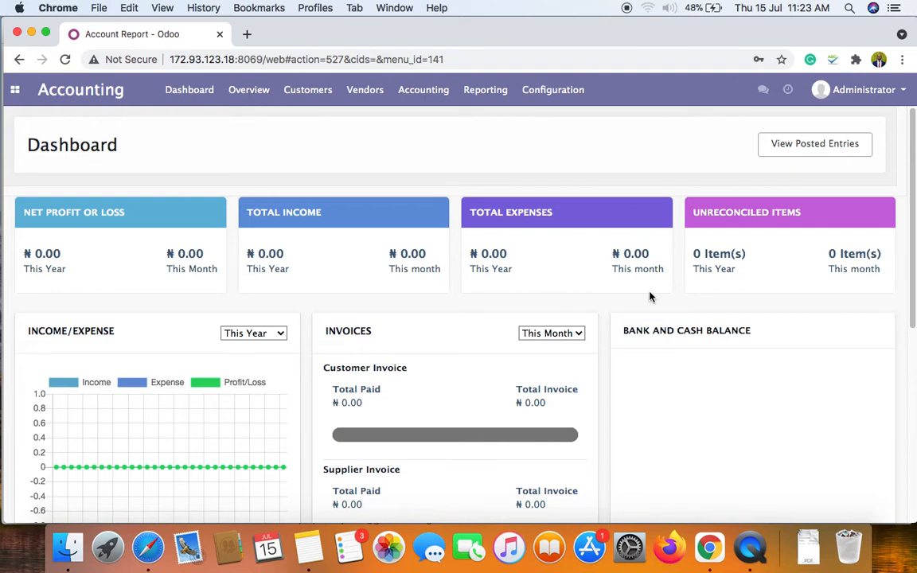
pyautogui.scroll(-10, 660, 280)
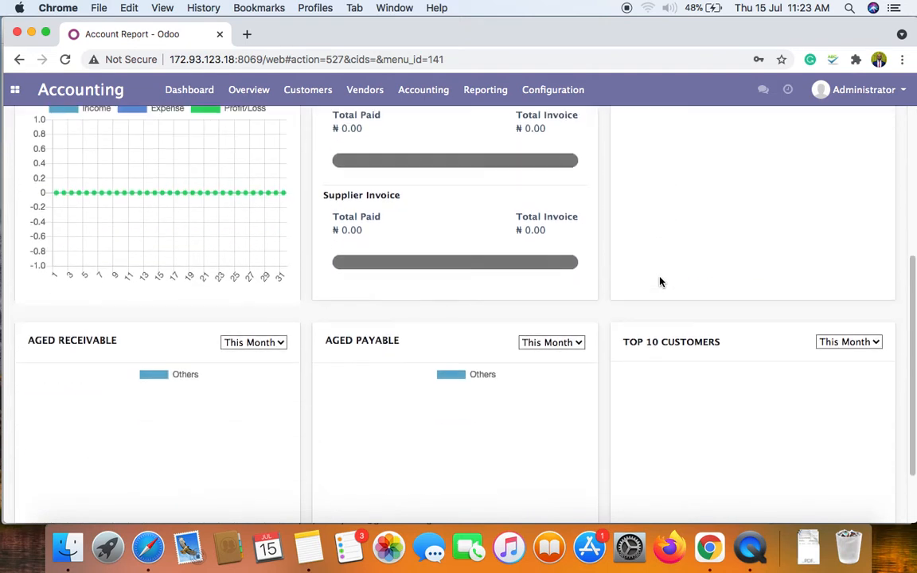
pyautogui.scroll(10, 660, 281)
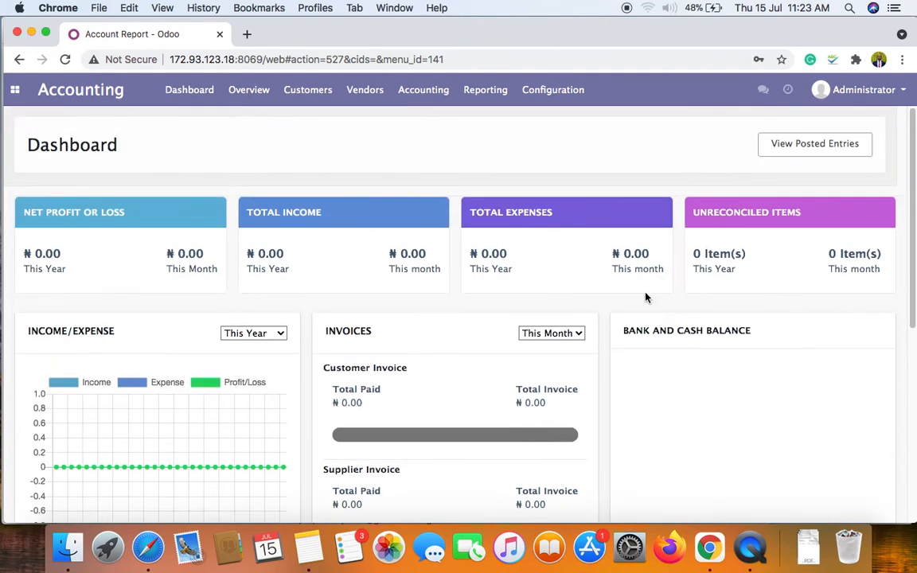
# Switch from Accounting to the Manufacturing app.
pyautogui.click(14, 90)
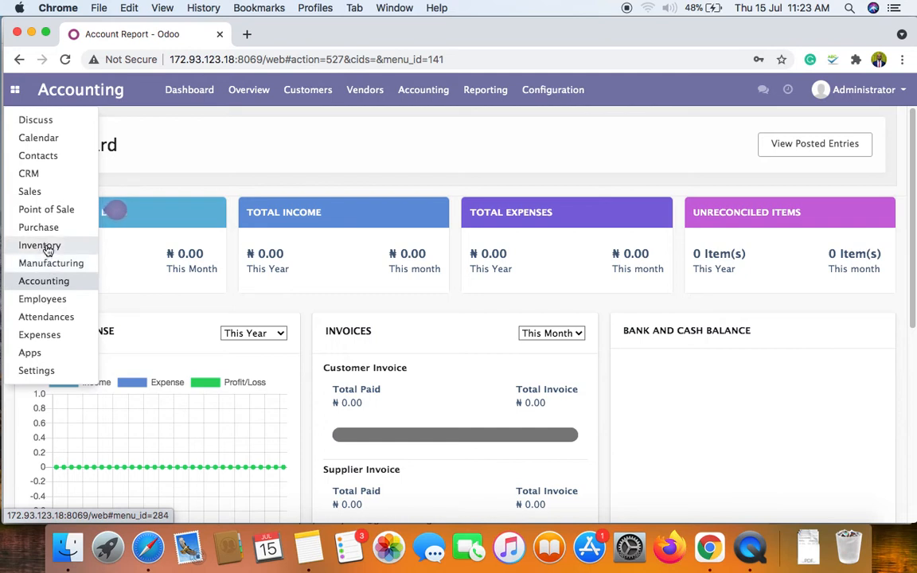
pyautogui.click(49, 259)
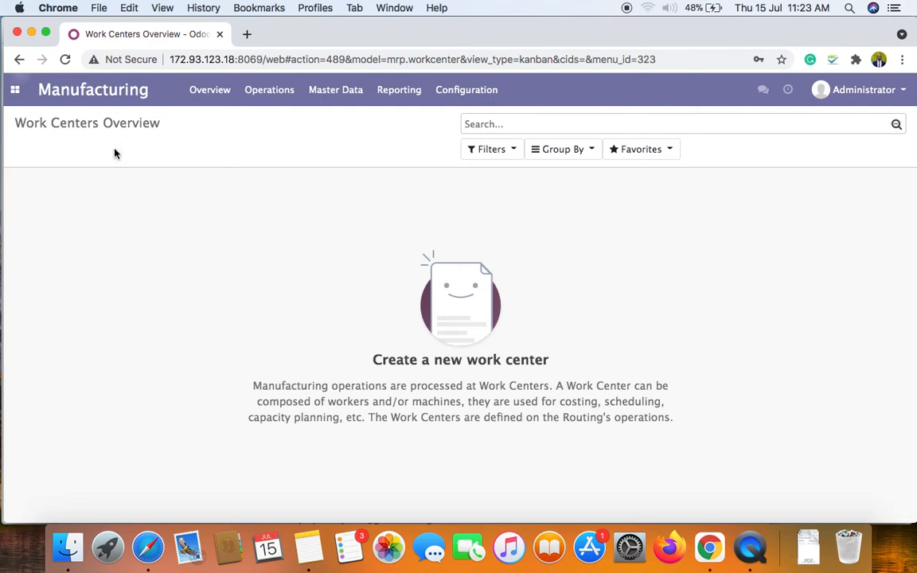
pyautogui.click(253, 90)
# Open afroganiks.com in a new browser tab and view the FreeFlow Capsule For WOMEN product page.
pyautogui.click(246, 34)
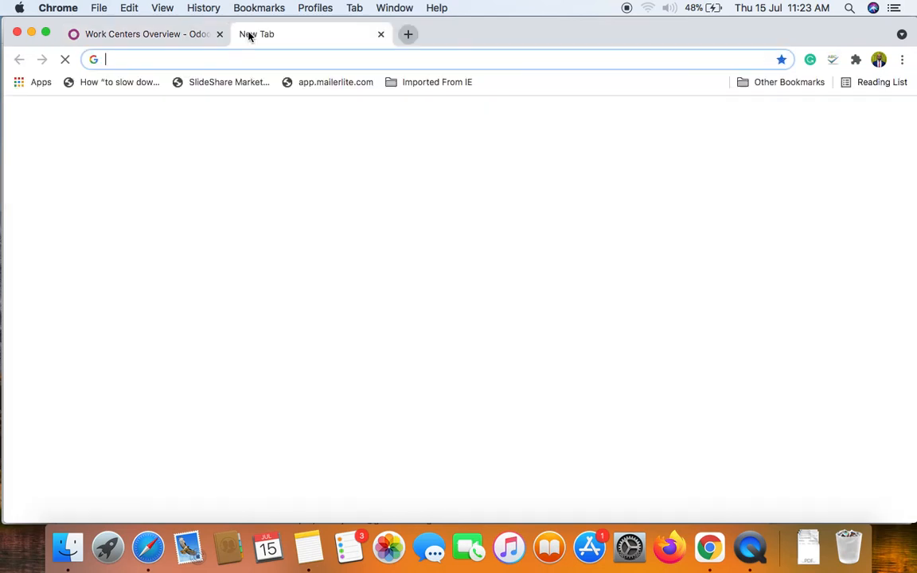
pyautogui.write('afro')
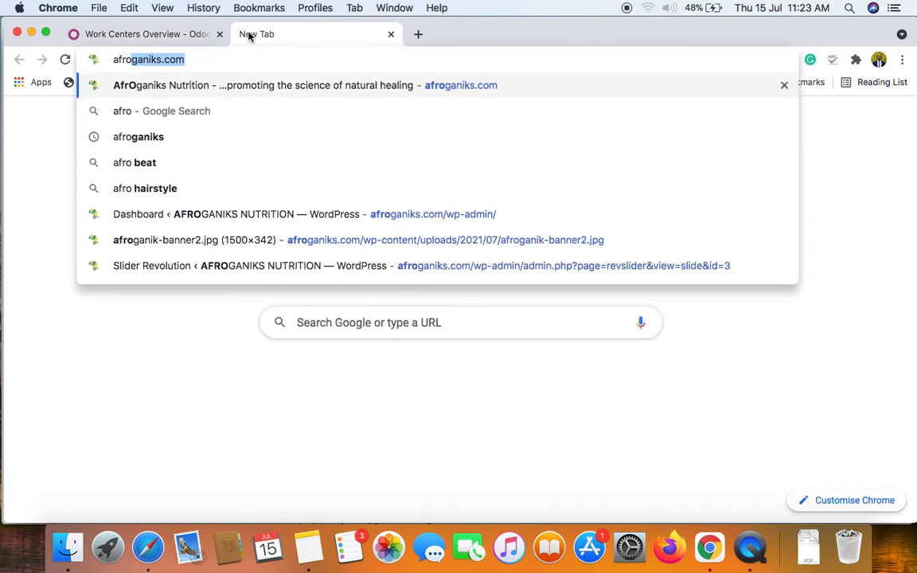
pyautogui.press('Return')
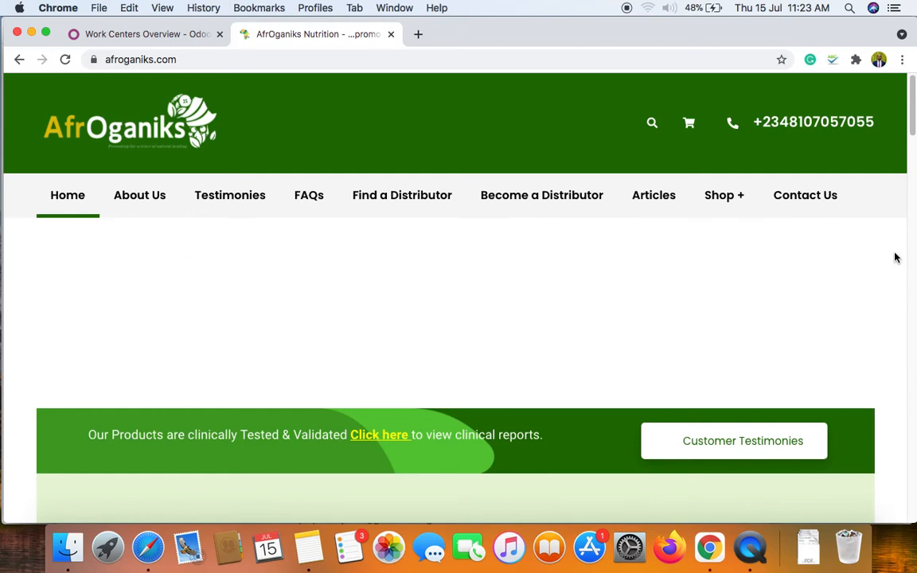
pyautogui.scroll(-10, 895, 257)
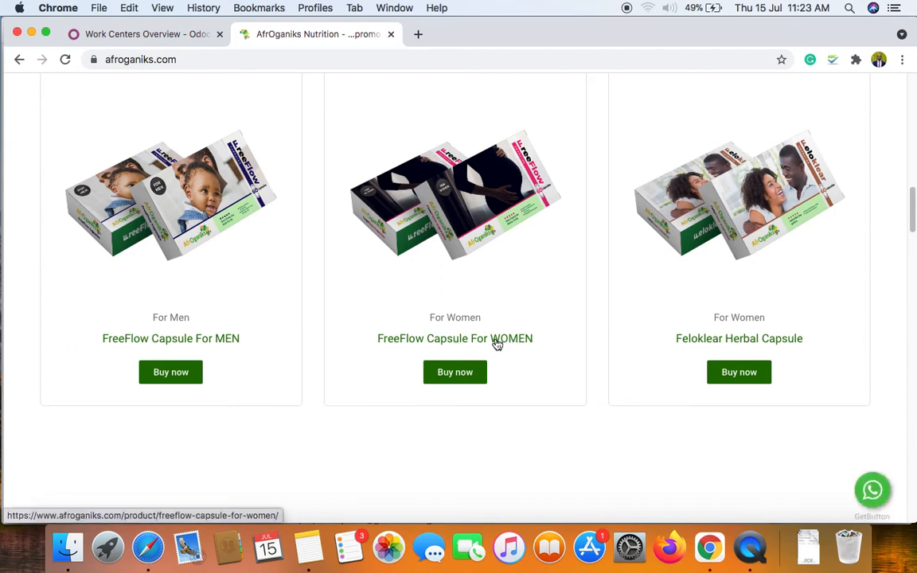
pyautogui.click(495, 342)
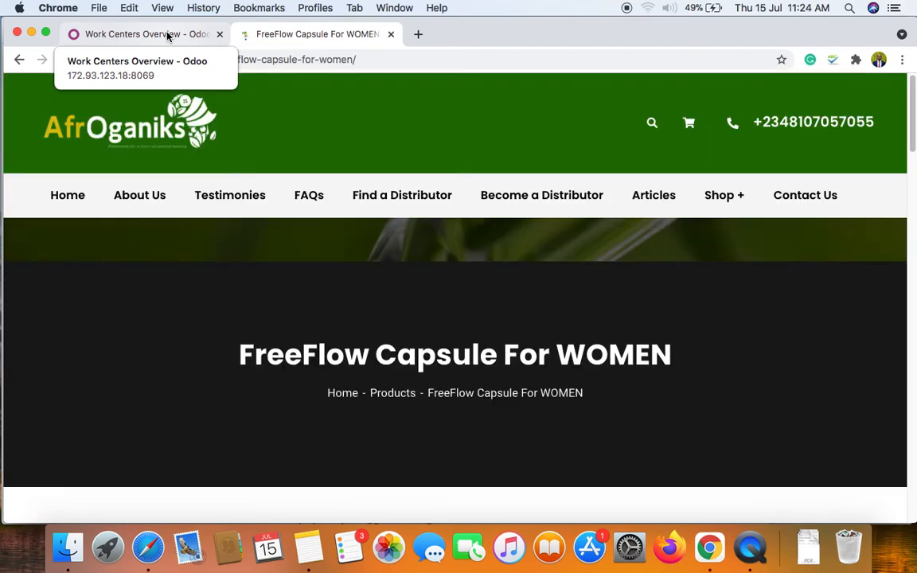
# Return to the Odoo Manufacturing app and view its Products list.
pyautogui.click(171, 36)
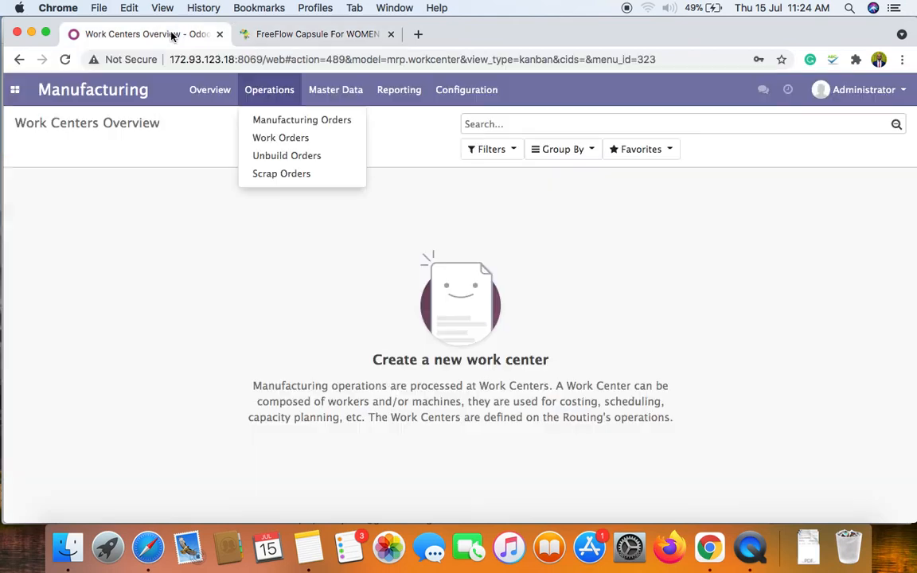
pyautogui.click(299, 190)
pyautogui.click(271, 90)
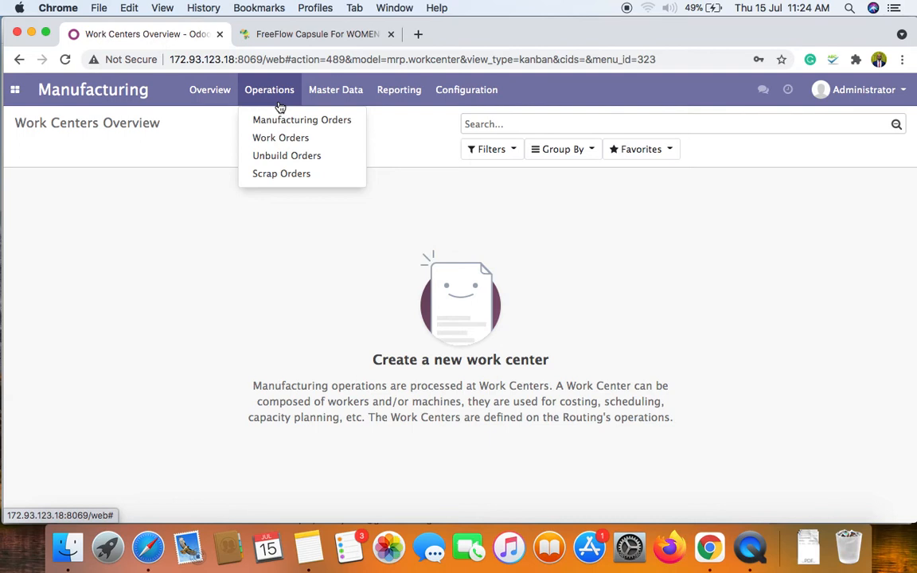
pyautogui.moveTo(321, 92)
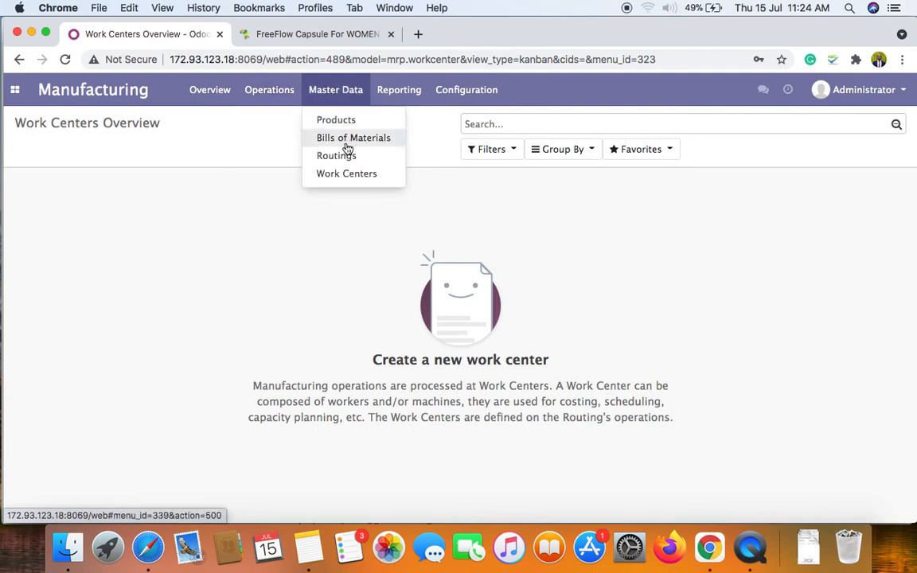
pyautogui.click(340, 122)
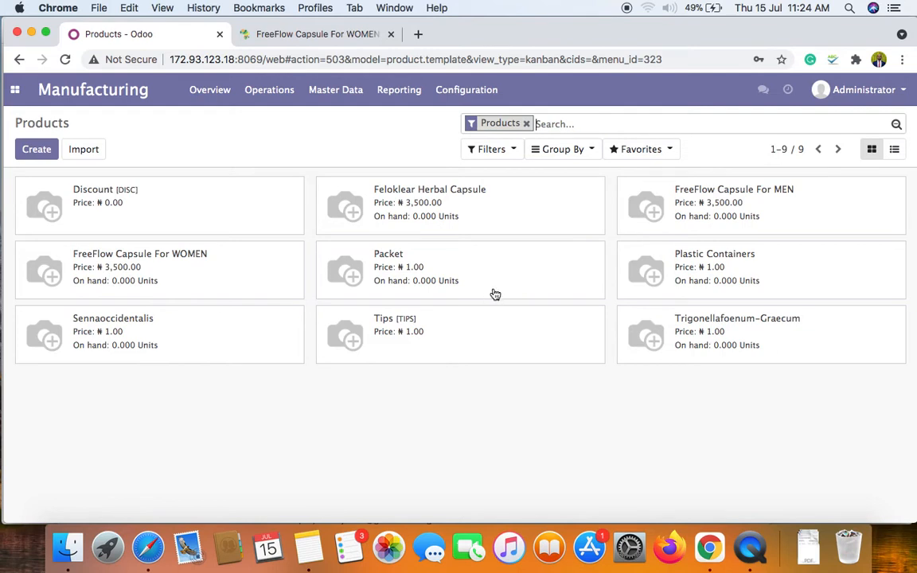
# Open the Bills of Materials list and start a new bill of materials.
pyautogui.click(327, 93)
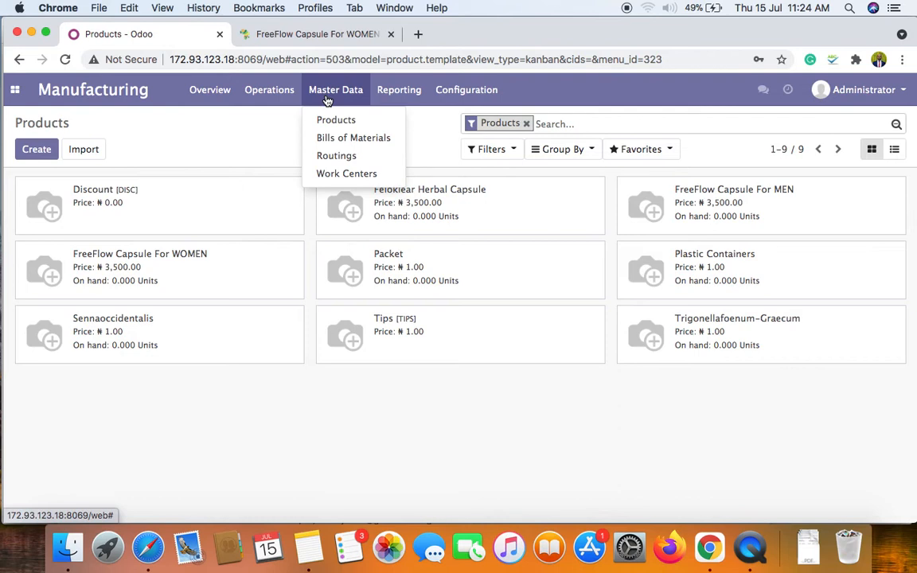
pyautogui.click(351, 139)
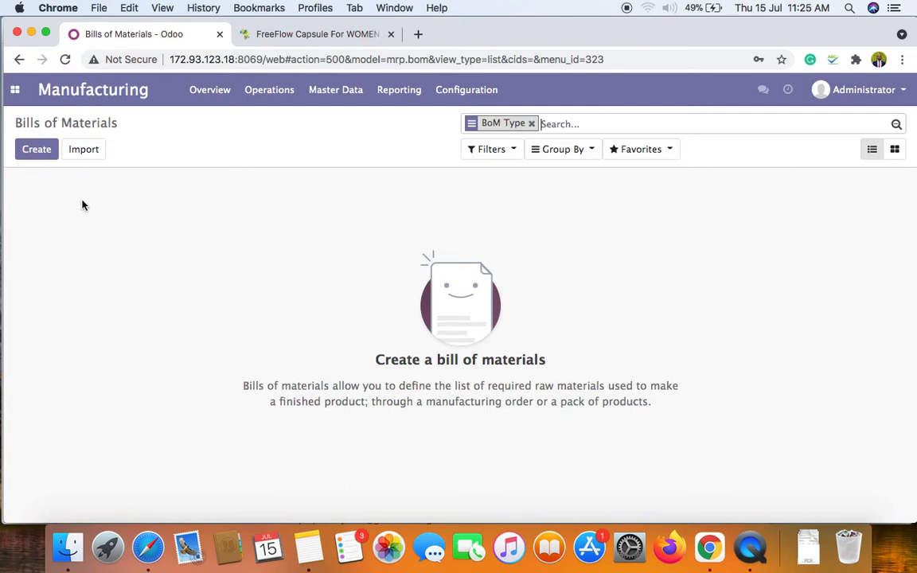
pyautogui.click(37, 150)
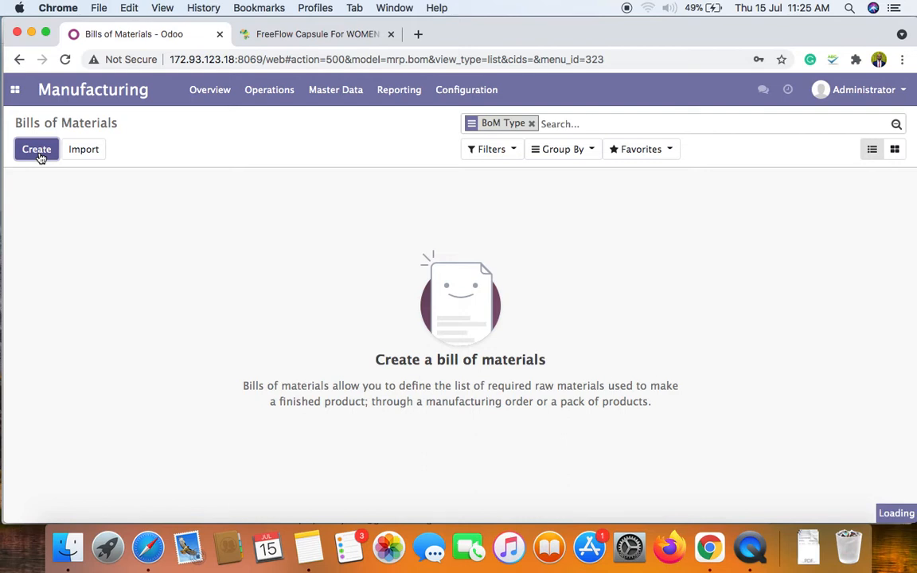
pyautogui.click(275, 35)
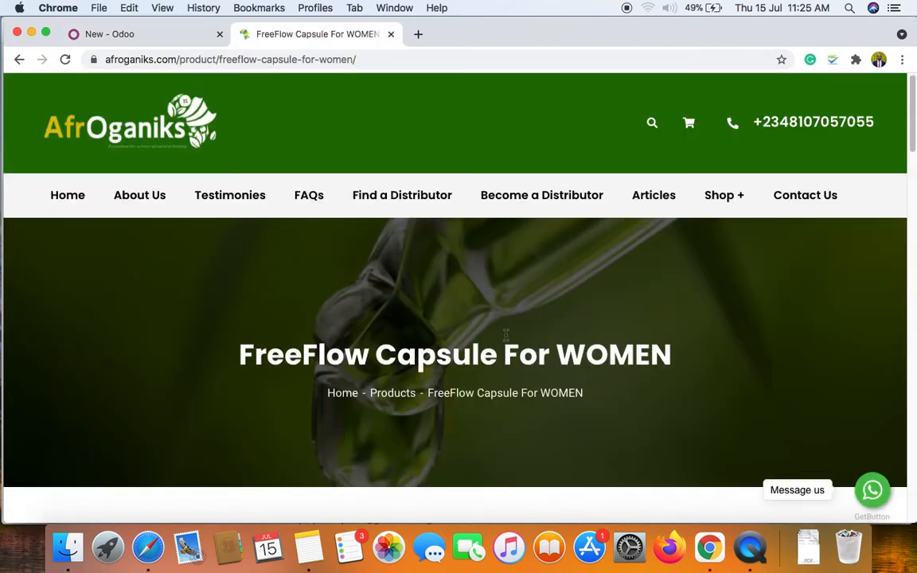
pyautogui.scroll(-1, 505, 335)
pyautogui.click(159, 34)
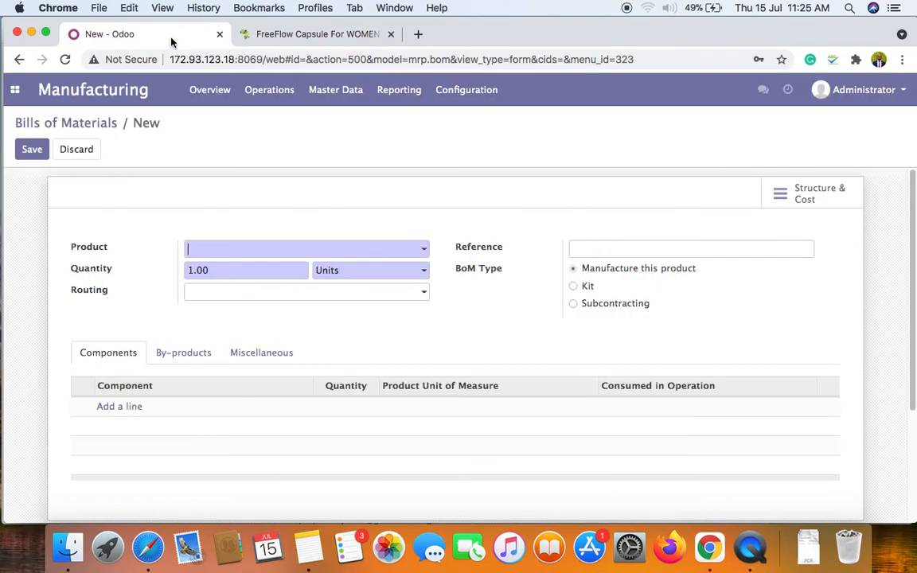
# Set the bill of materials' product to FreeFlow Capsule For WOMEN and its quantity to 100 units.
pyautogui.click(422, 250)
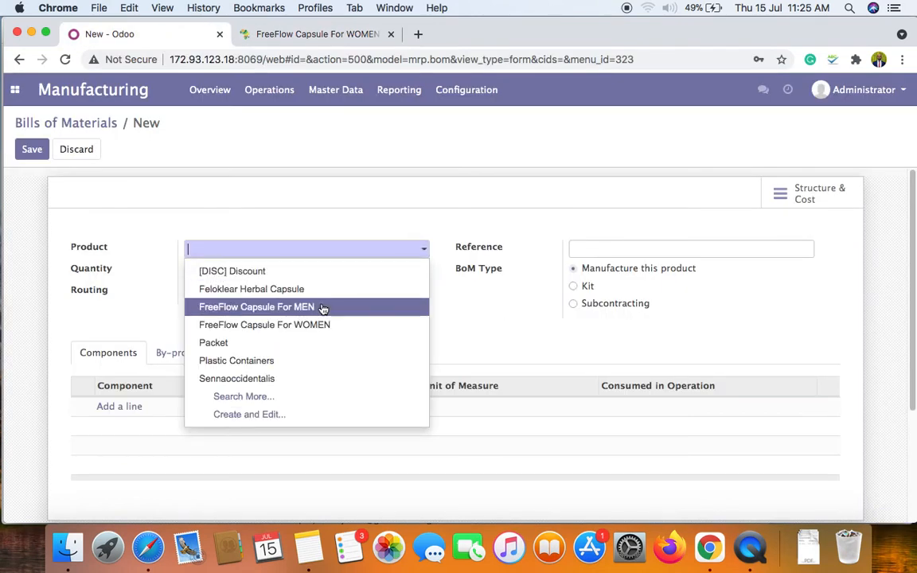
pyautogui.click(311, 326)
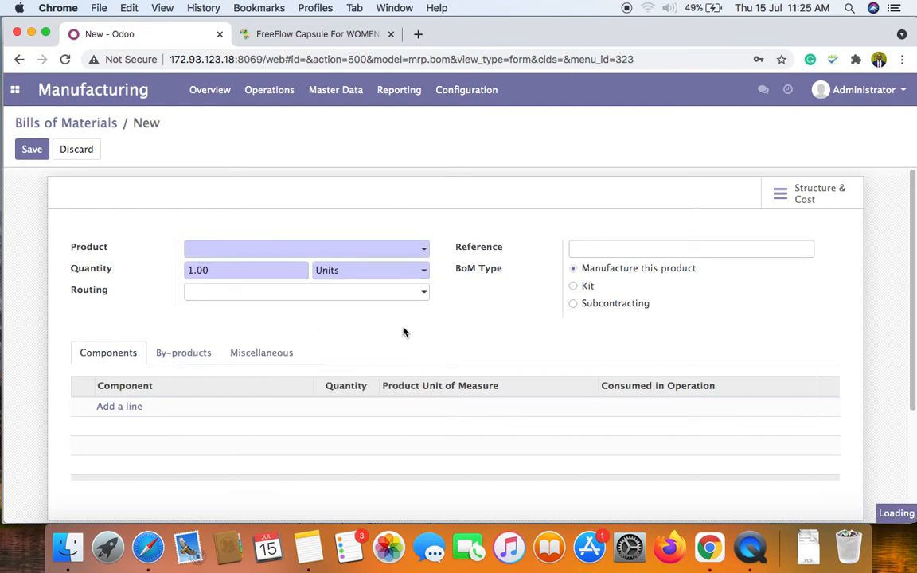
pyautogui.click(189, 271)
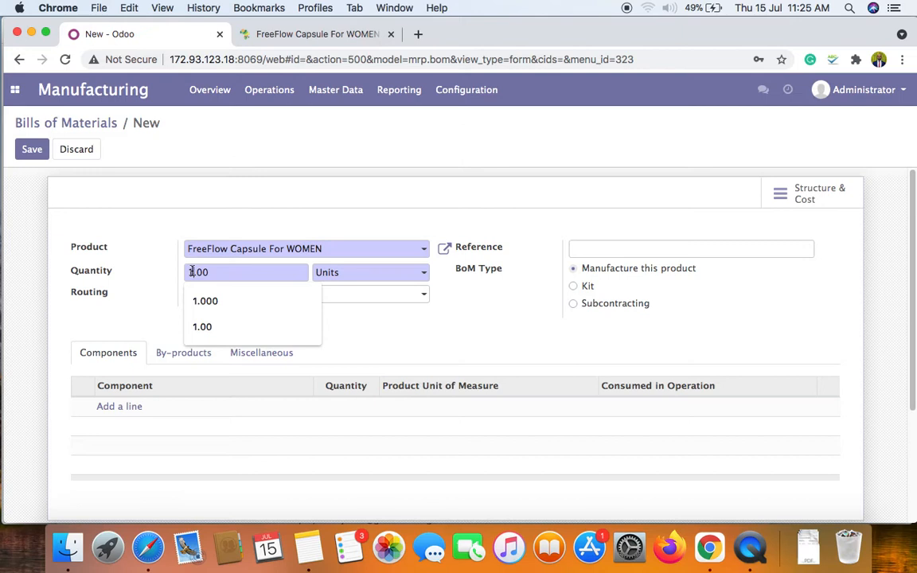
pyautogui.write('00')
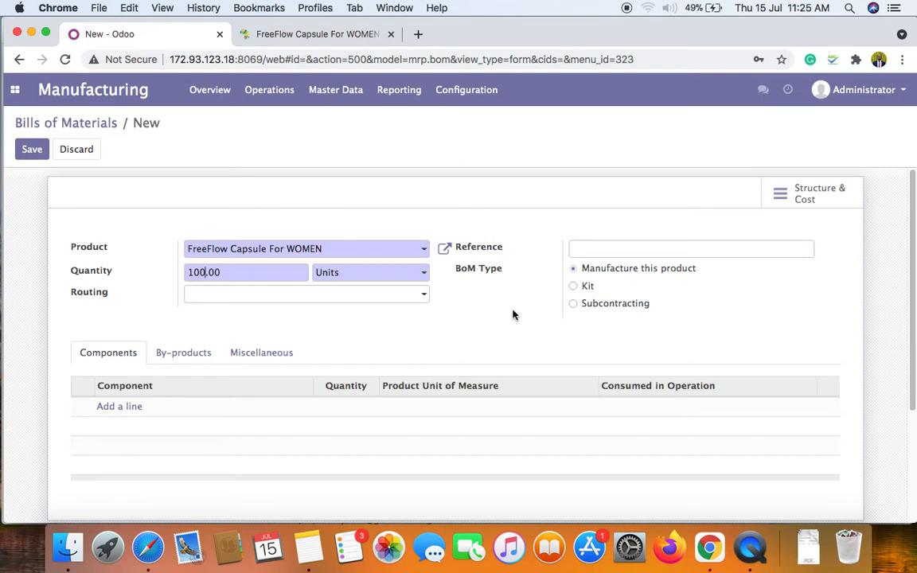
pyautogui.scroll(-2, 512, 315)
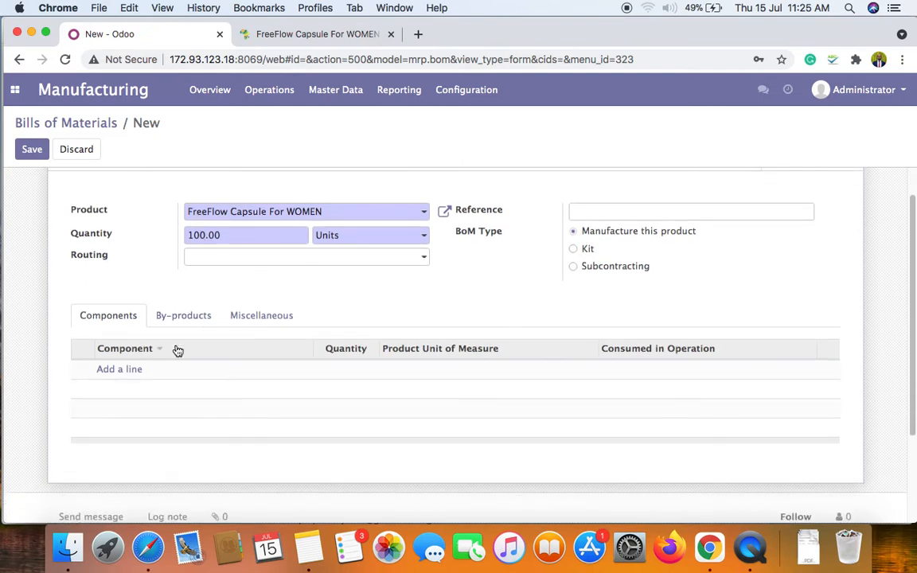
pyautogui.scroll(2, 225, 323)
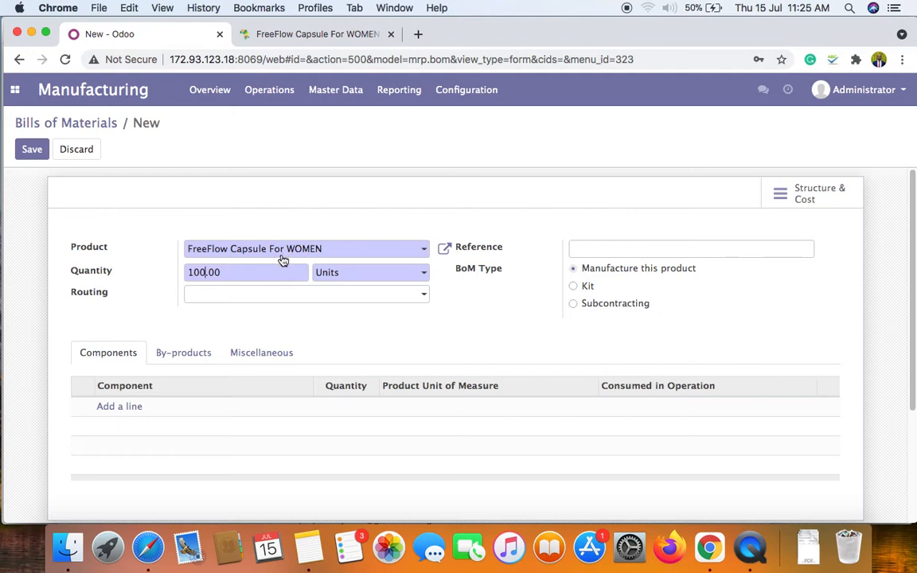
# Add a component line for Trigonellafoenum-Graecum, picking it from the full component search list.
pyautogui.click(131, 413)
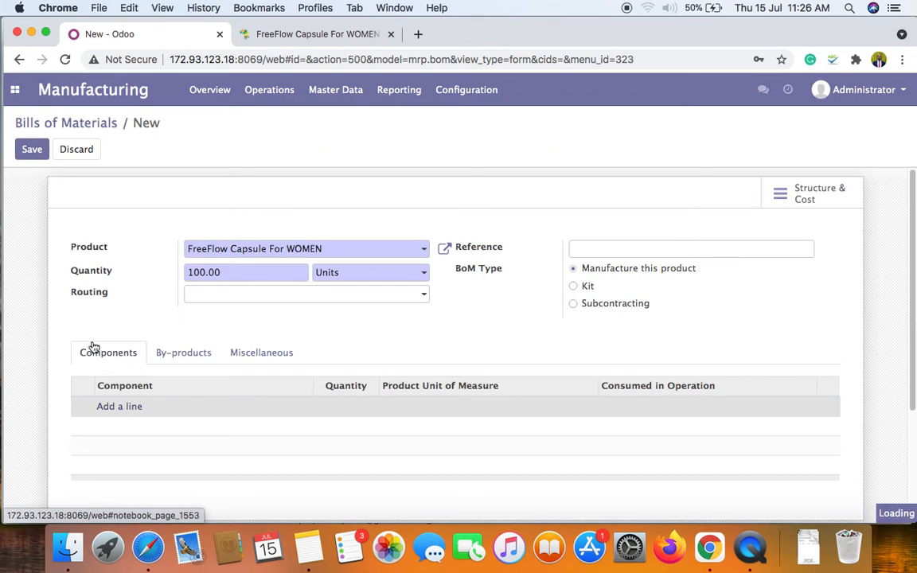
pyautogui.scroll(-2, 238, 382)
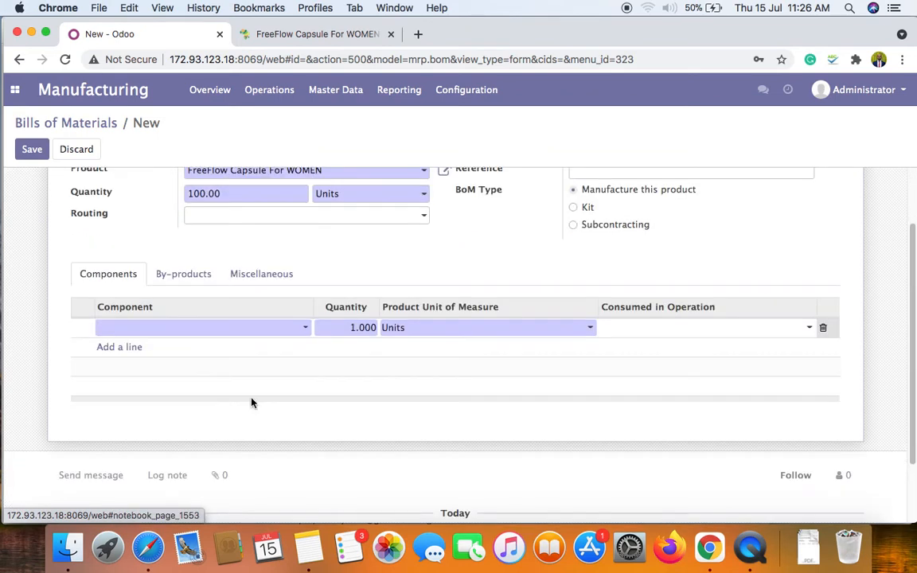
pyautogui.click(306, 334)
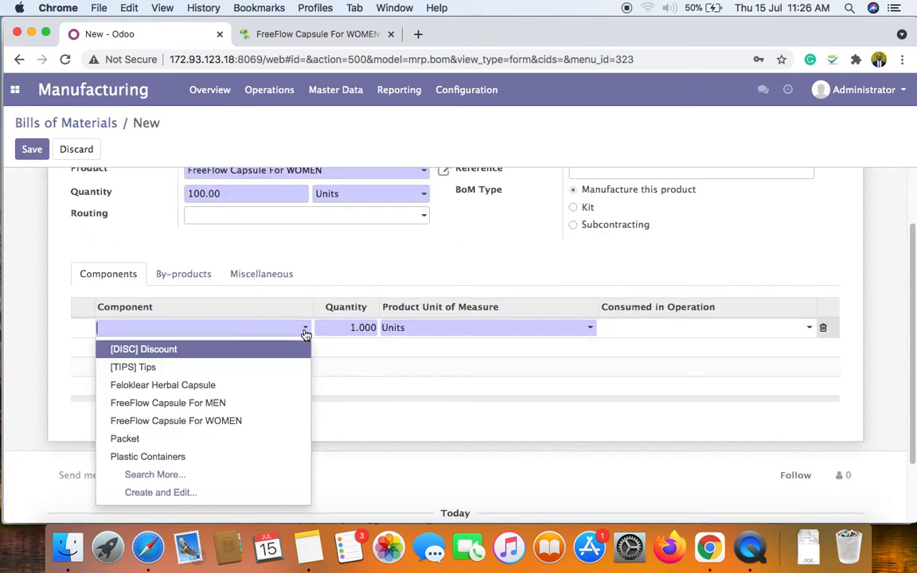
pyautogui.click(186, 482)
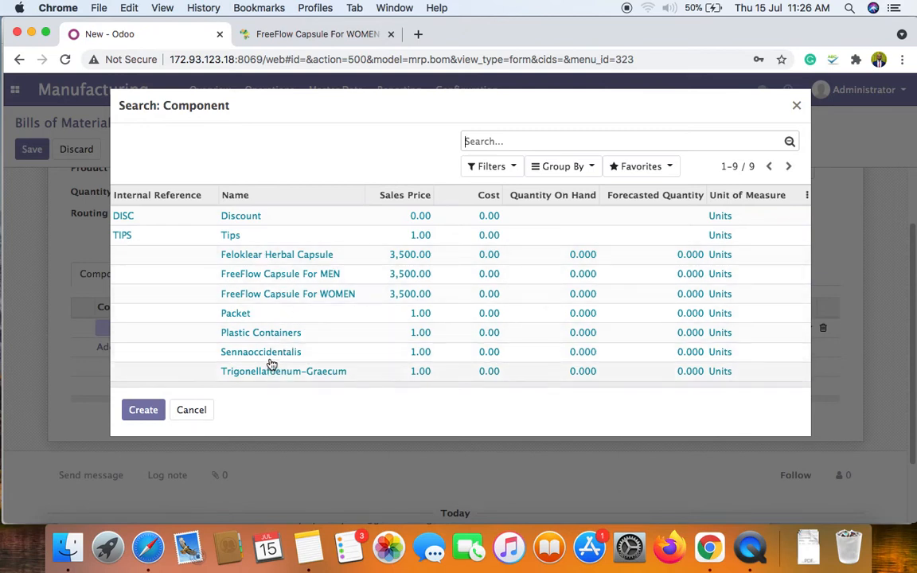
pyautogui.click(332, 379)
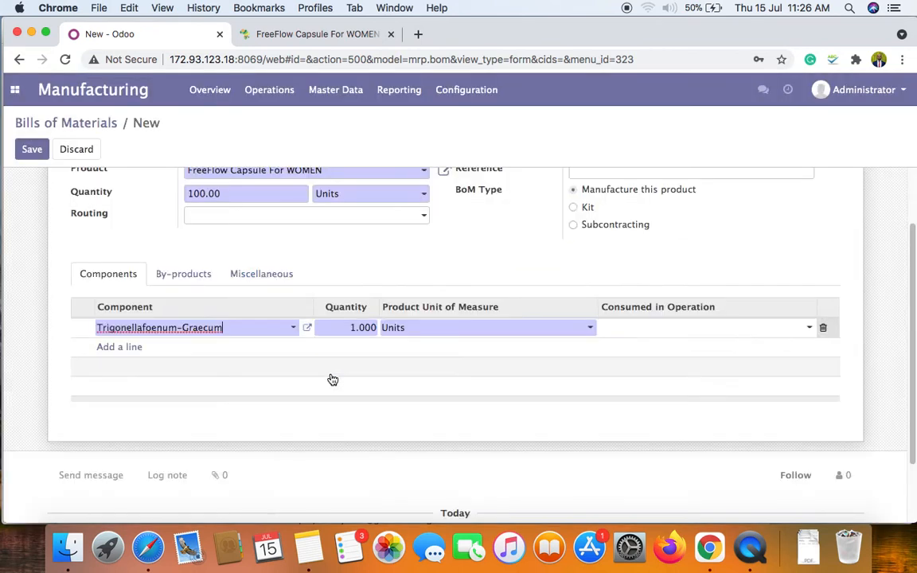
pyautogui.click(347, 327)
pyautogui.scroll(1, 336, 335)
pyautogui.click(354, 331)
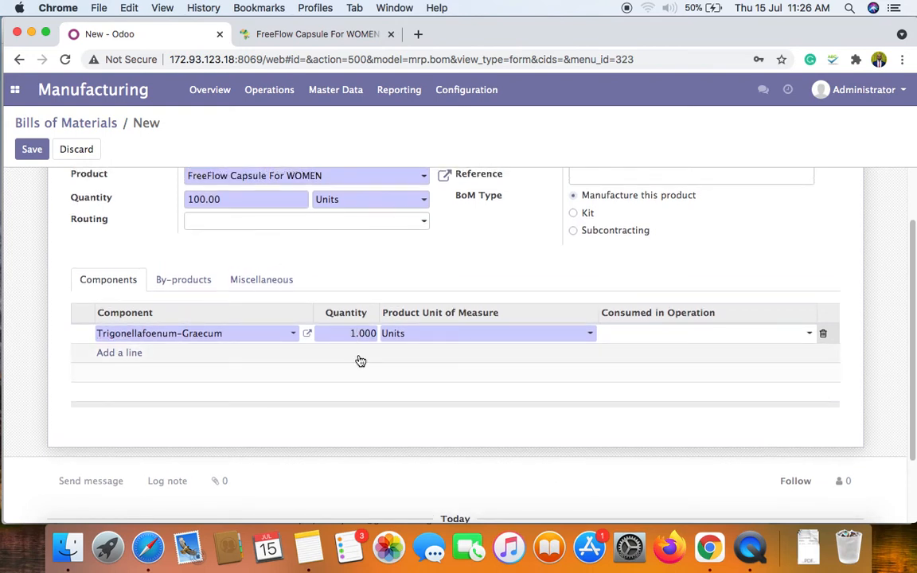
pyautogui.click(529, 340)
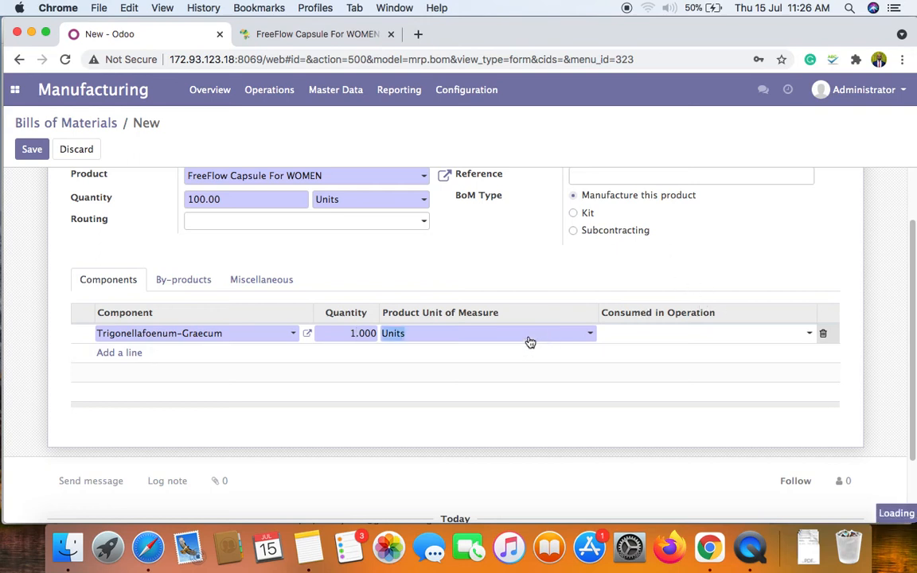
pyautogui.click(357, 333)
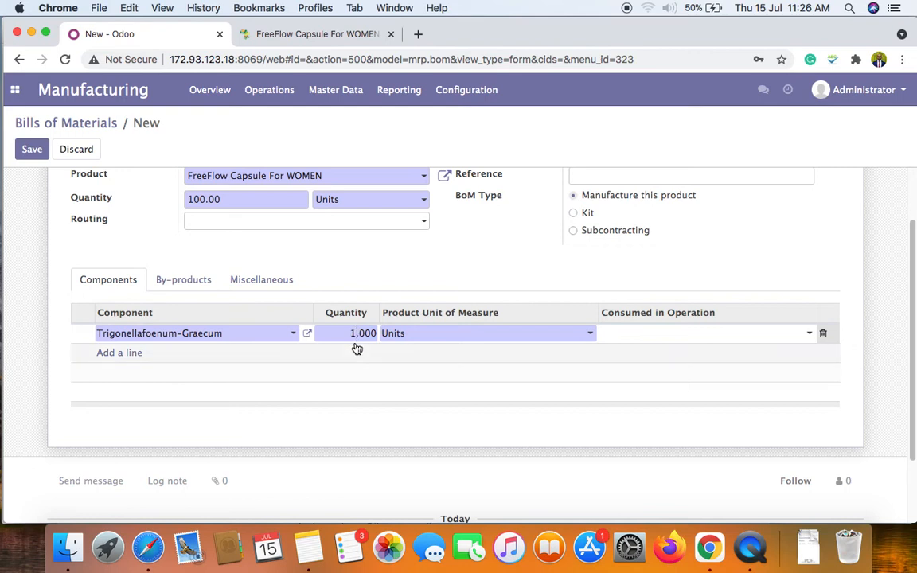
pyautogui.scroll(2, 387, 347)
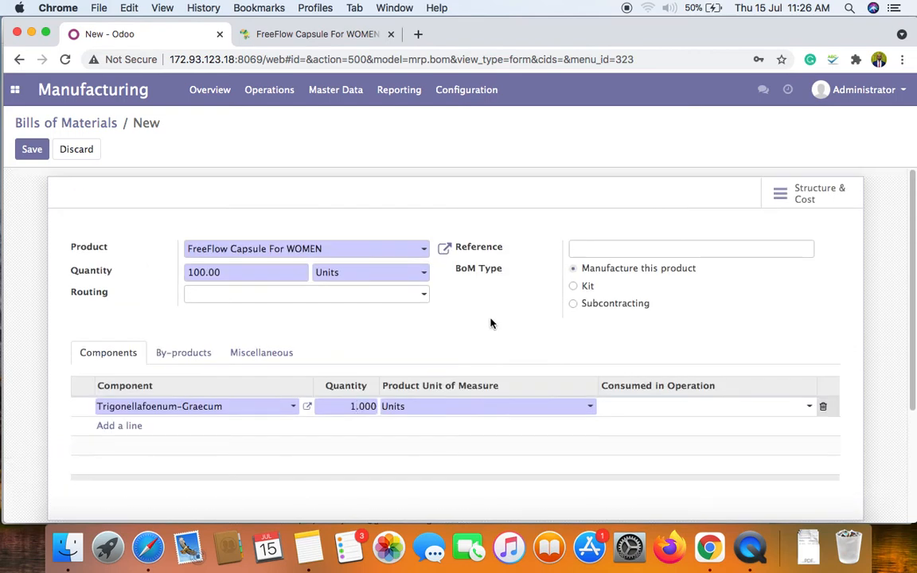
# Set the Trigonellafoenum-Graecum quantity to 100 and add a Sennaoccidentalis component line with quantity 100.
pyautogui.write('00')
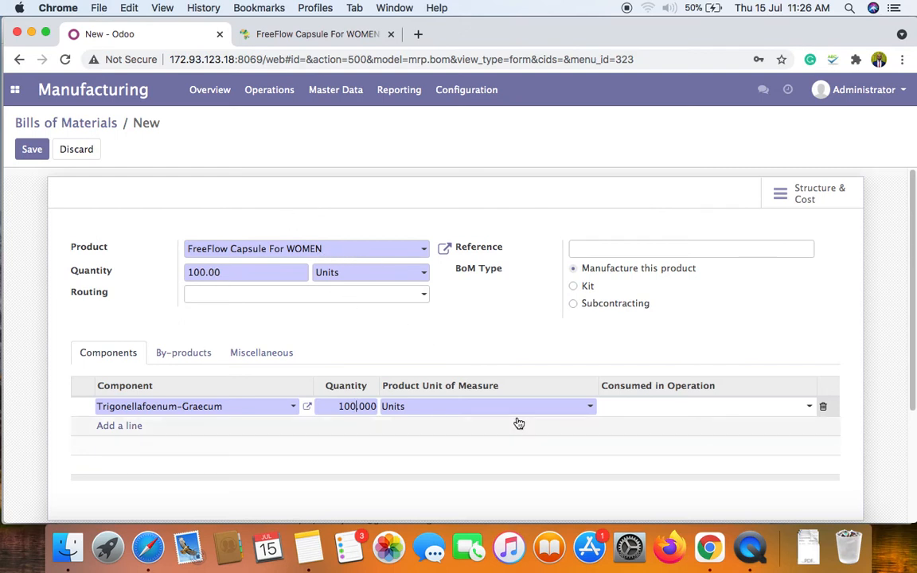
pyautogui.scroll(-3, 151, 331)
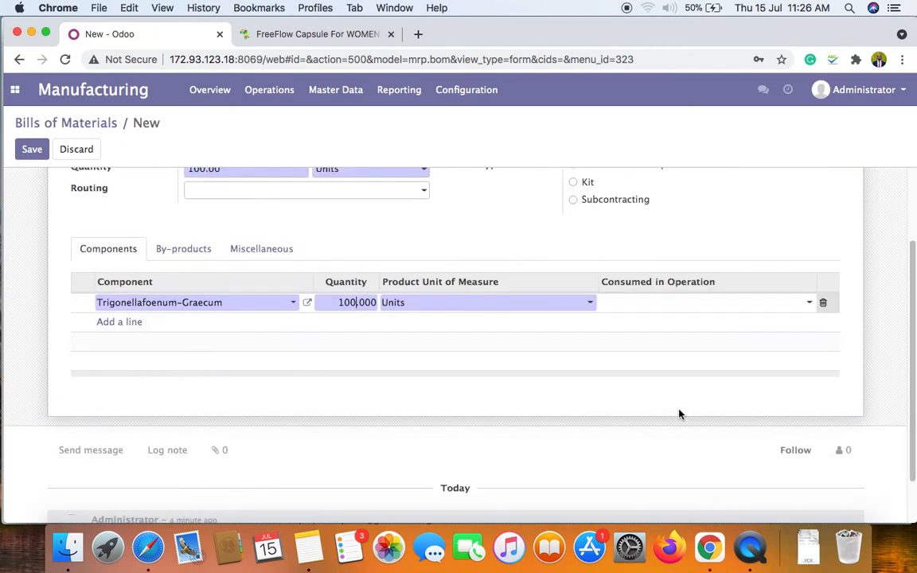
pyautogui.click(135, 329)
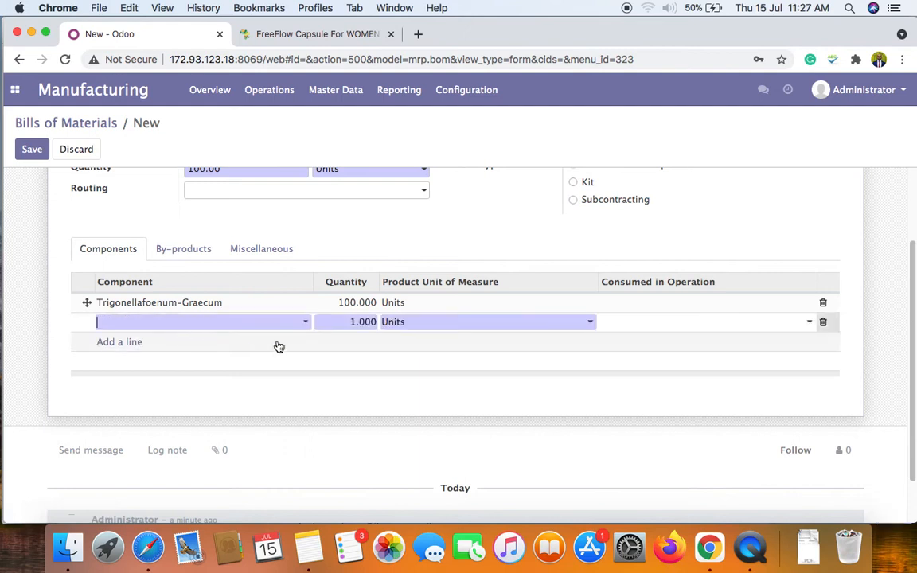
pyautogui.click(305, 323)
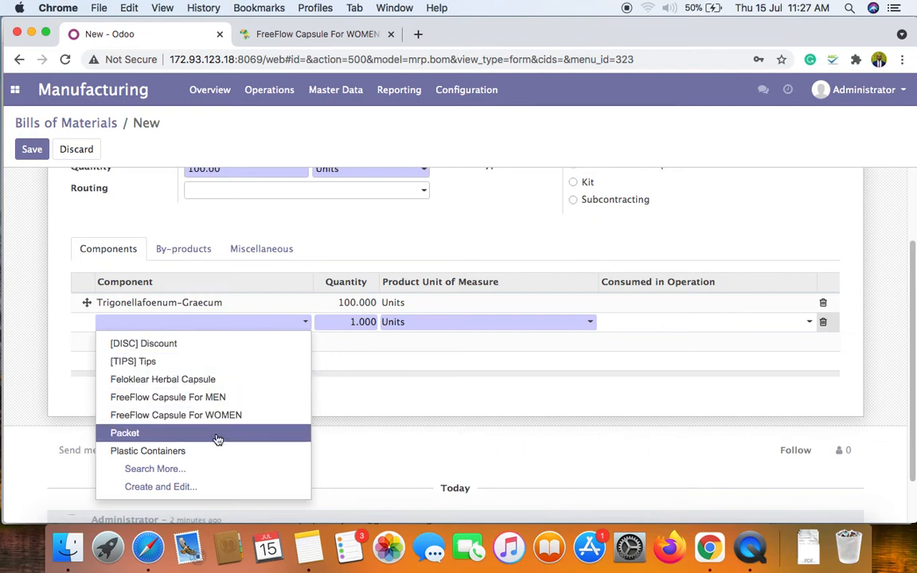
pyautogui.click(188, 472)
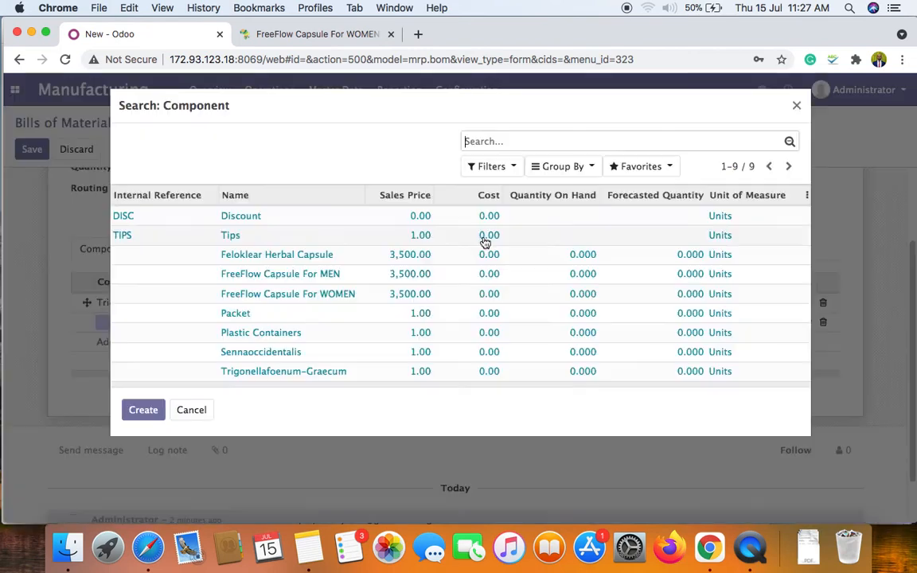
pyautogui.click(282, 368)
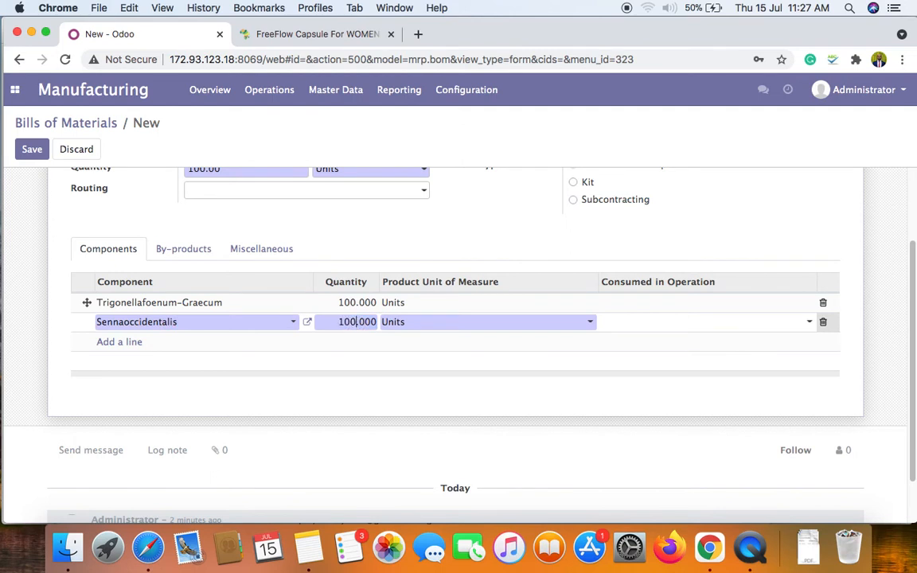
# Add a component line for Packet with a quantity of 100 units.
pyautogui.click(100, 344)
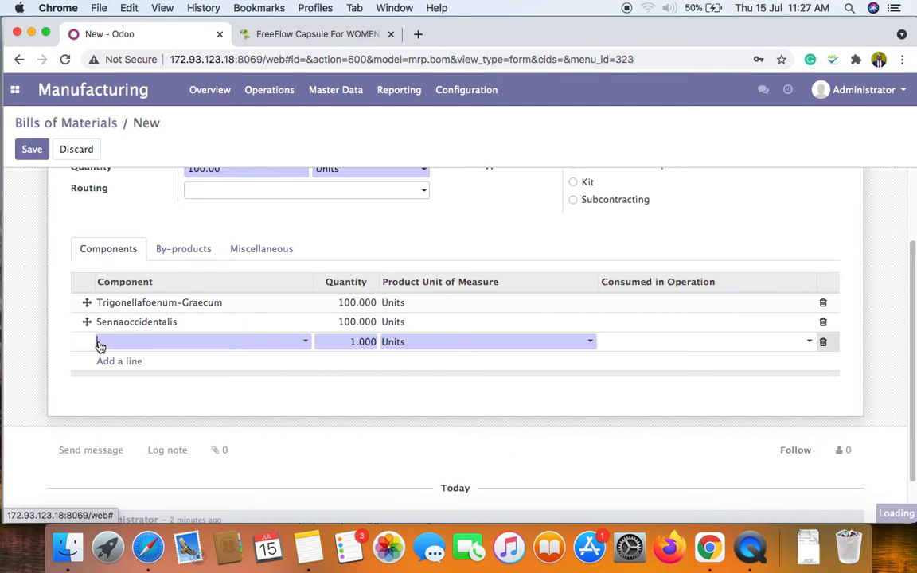
pyautogui.click(184, 347)
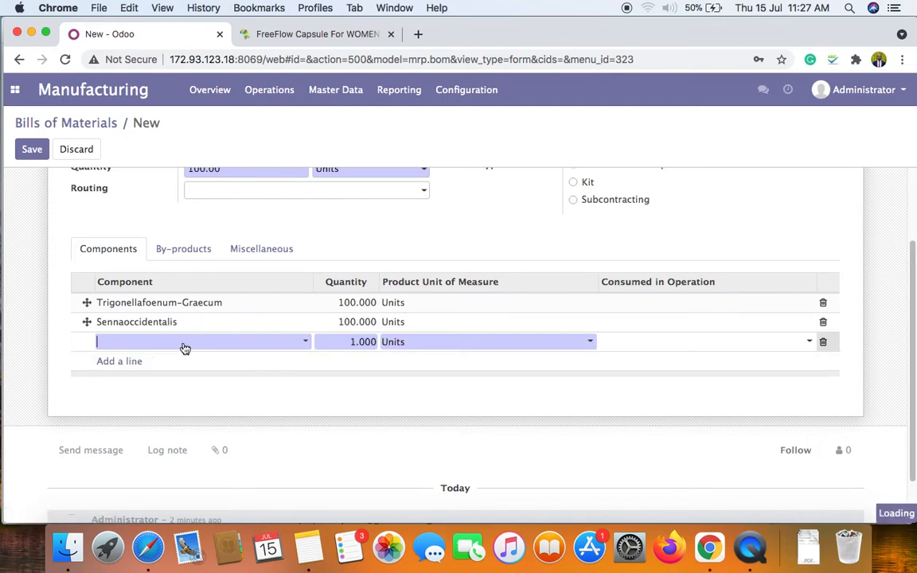
pyautogui.click(170, 452)
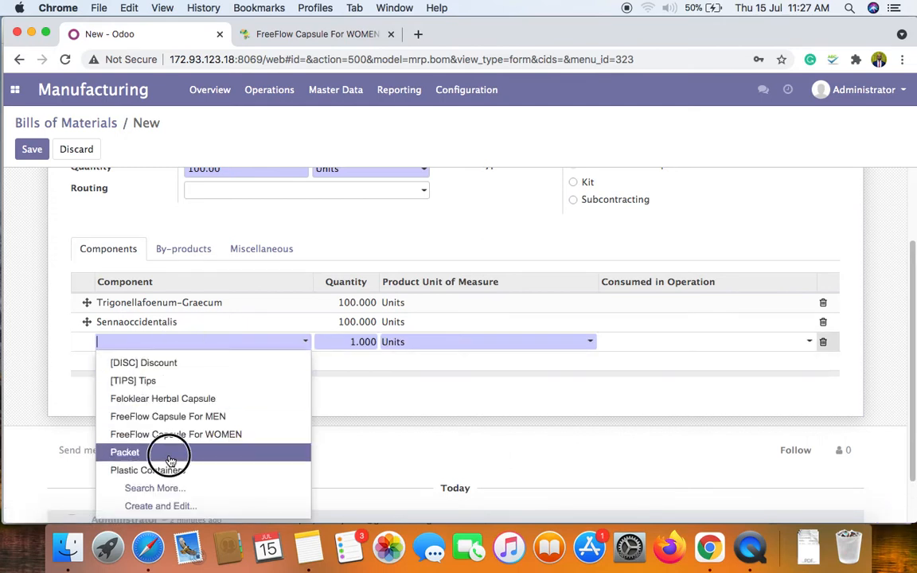
pyautogui.click(355, 341)
pyautogui.click(356, 341)
pyautogui.write('00')
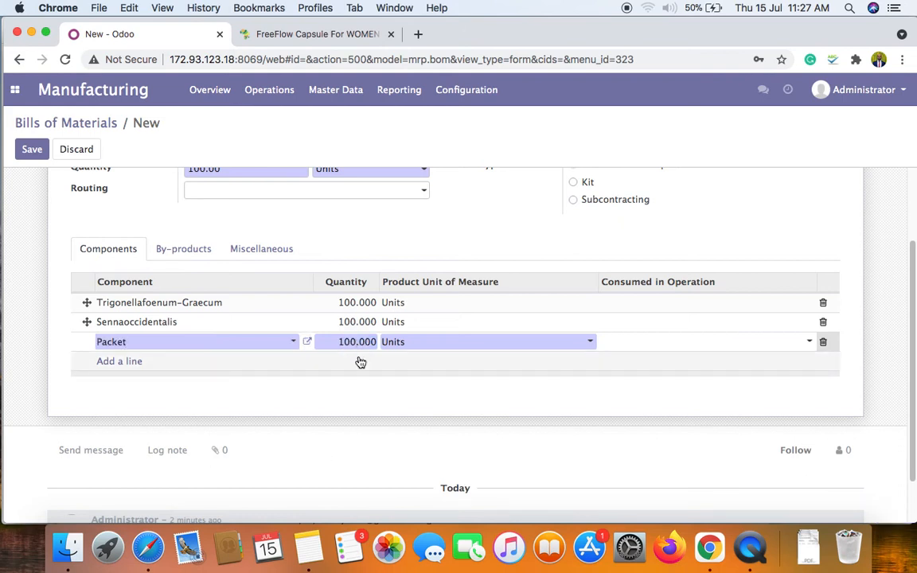
# Add a component line for Plastic Containers with a quantity of 100 units.
pyautogui.click(111, 364)
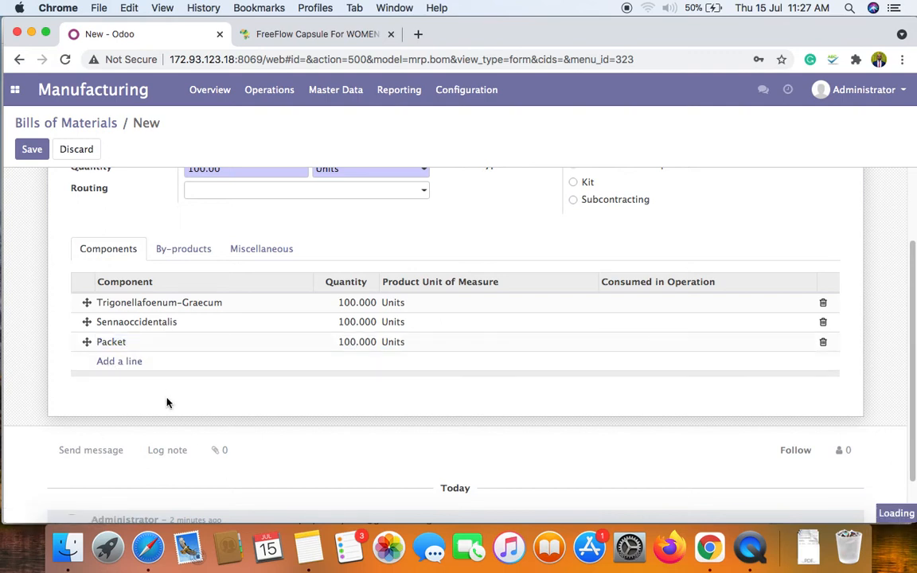
pyautogui.click(249, 364)
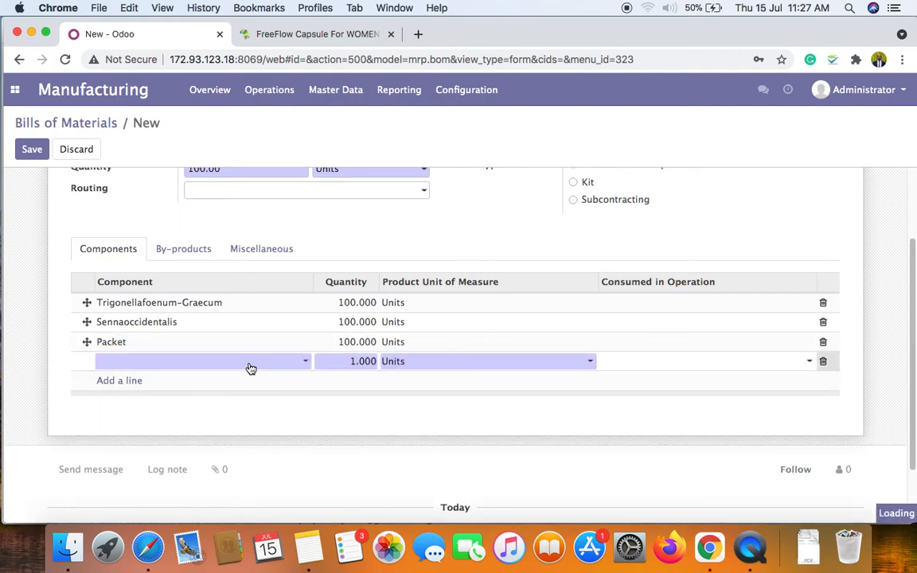
pyautogui.click(182, 304)
pyautogui.click(355, 362)
pyautogui.write('00')
pyautogui.click(881, 302)
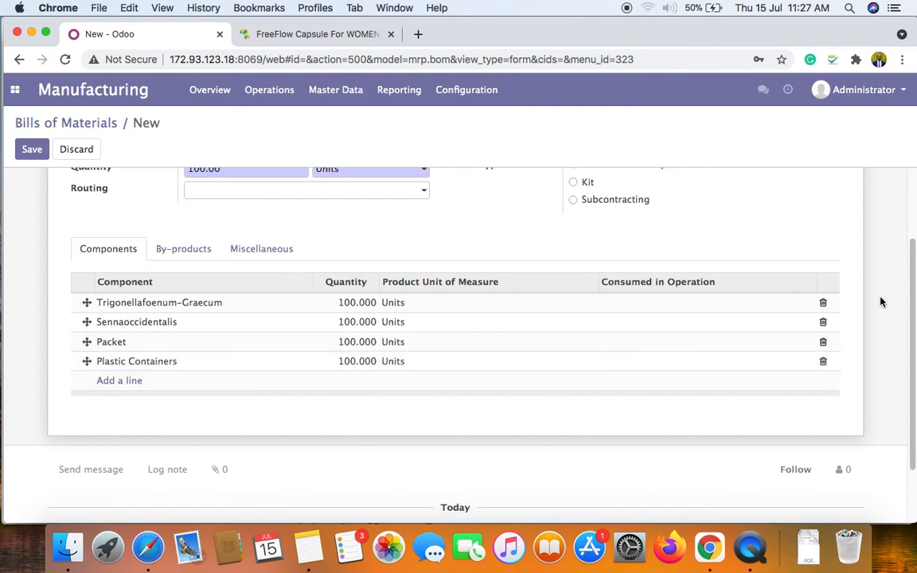
# Check the by-products of the bill of materials, return to its components and save it.
pyautogui.scroll(2, 881, 301)
pyautogui.click(177, 333)
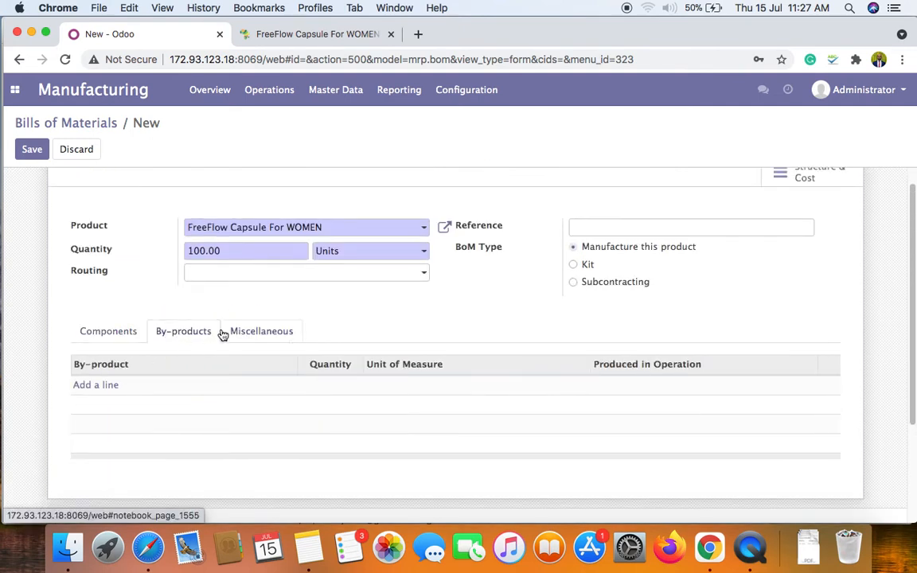
pyautogui.click(105, 335)
pyautogui.scroll(1, 106, 338)
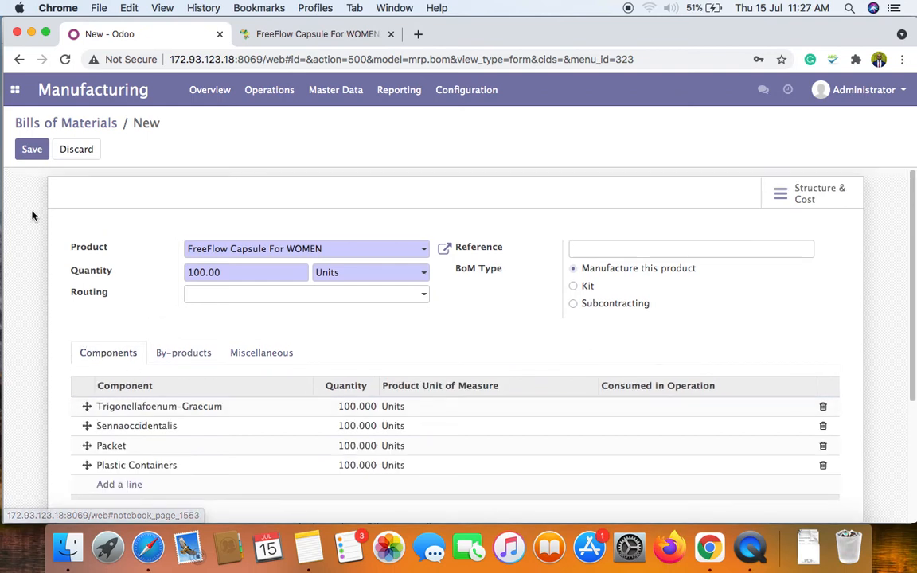
pyautogui.click(33, 151)
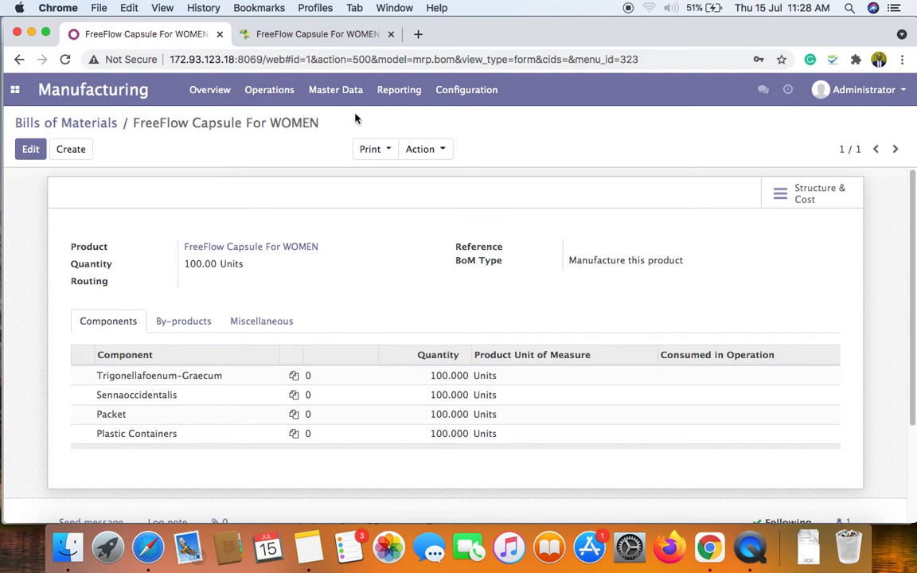
# Open the Manufacturing Orders list and create a new order for the product FreeFlow Capsule For WOMEN.
pyautogui.click(277, 104)
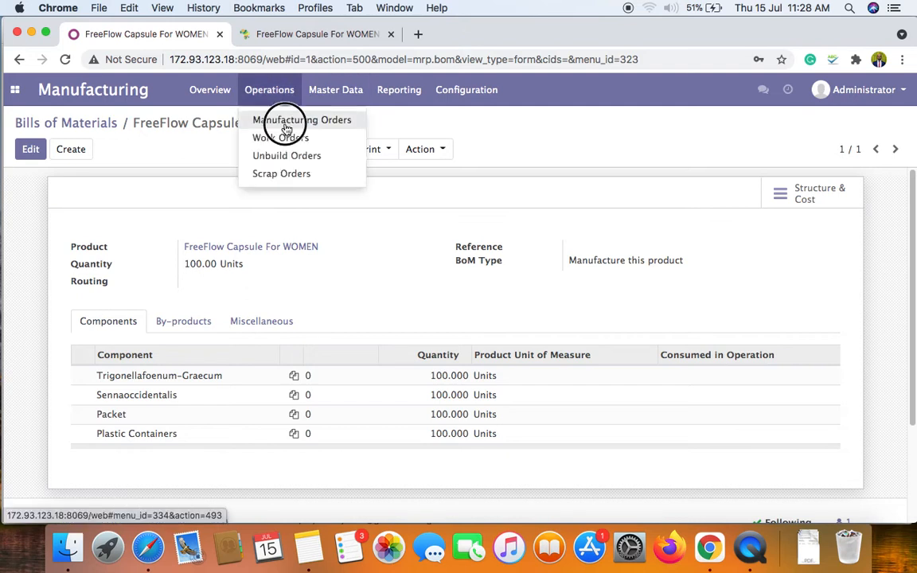
pyautogui.click(279, 118)
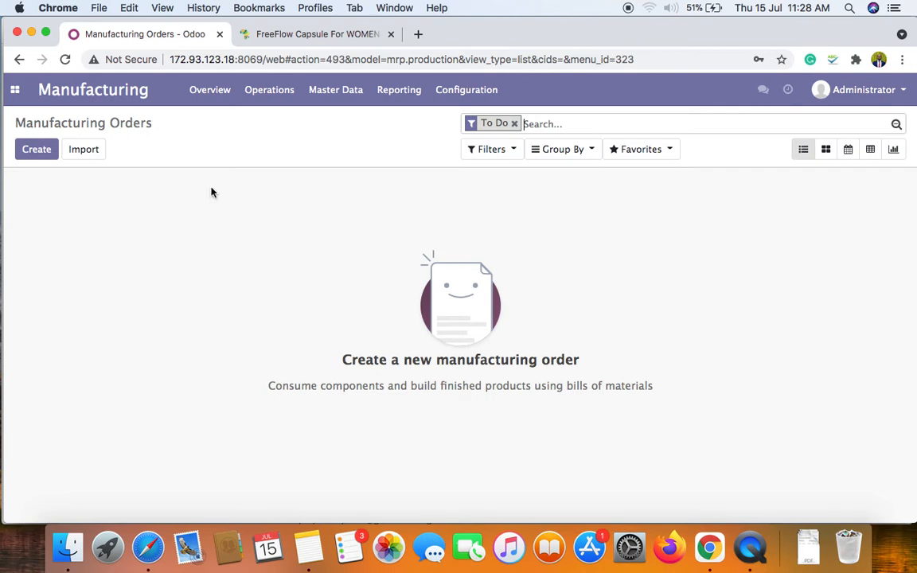
pyautogui.click(36, 151)
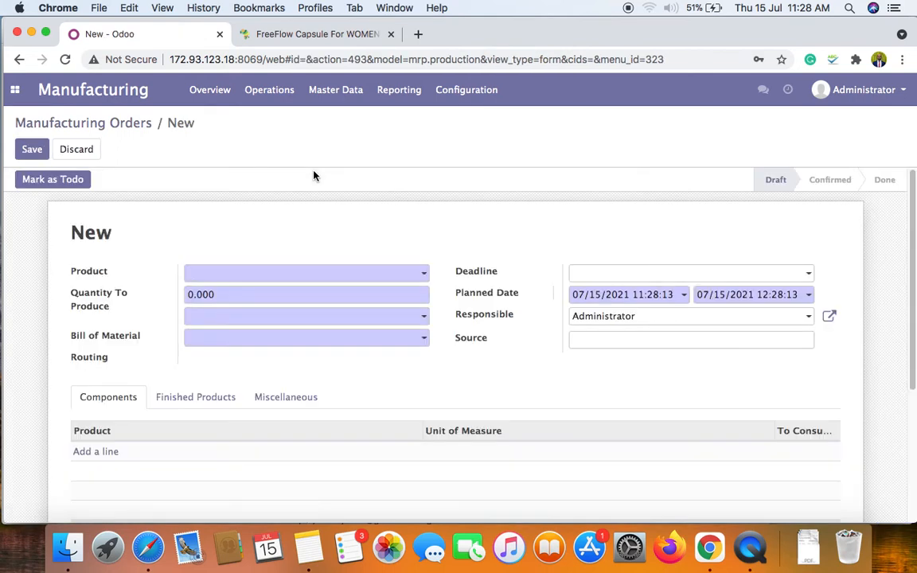
pyautogui.click(426, 275)
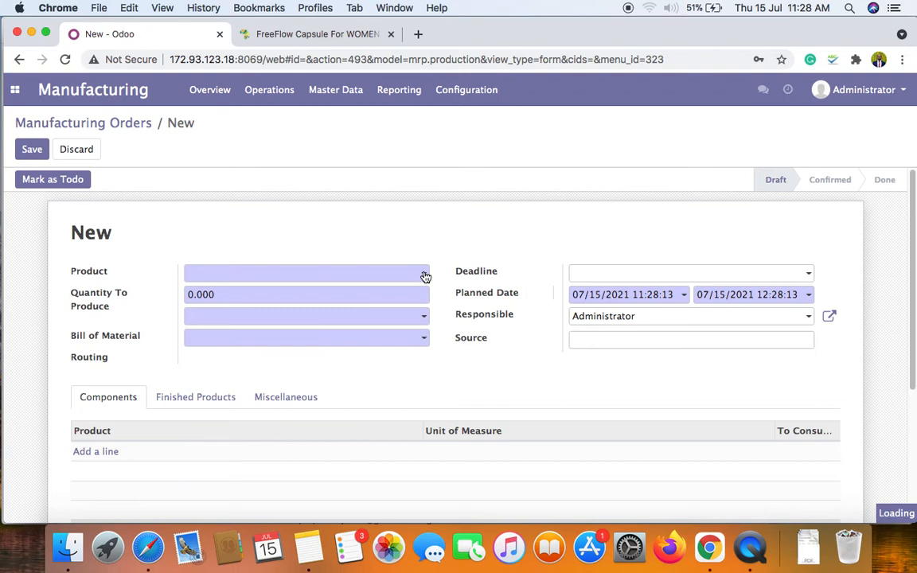
pyautogui.click(329, 295)
pyautogui.scroll(-2, 88, 289)
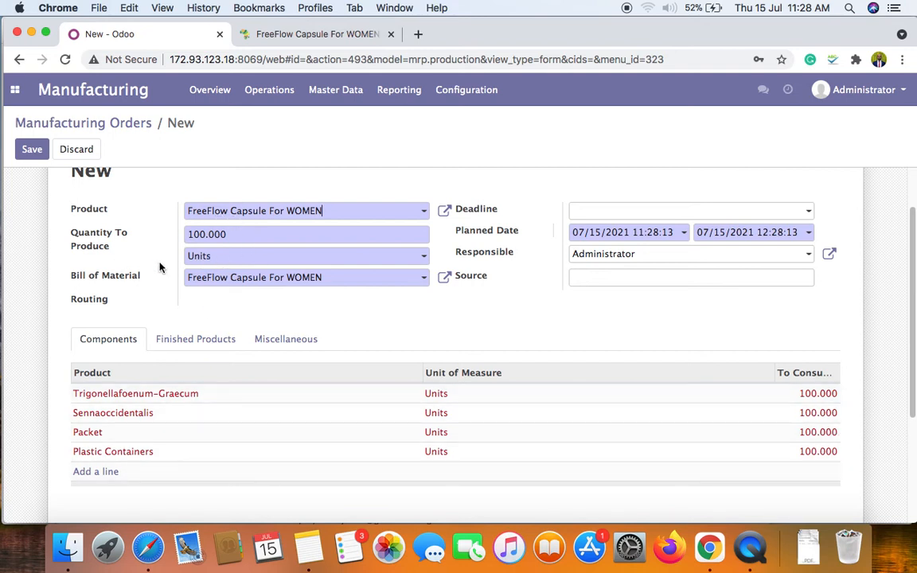
# Try a quantity to produce of 90 on the manufacturing order and set it to 120 units.
pyautogui.moveTo(201, 232); pyautogui.dragTo(188, 234)
pyautogui.write('9')
pyautogui.click(188, 234)
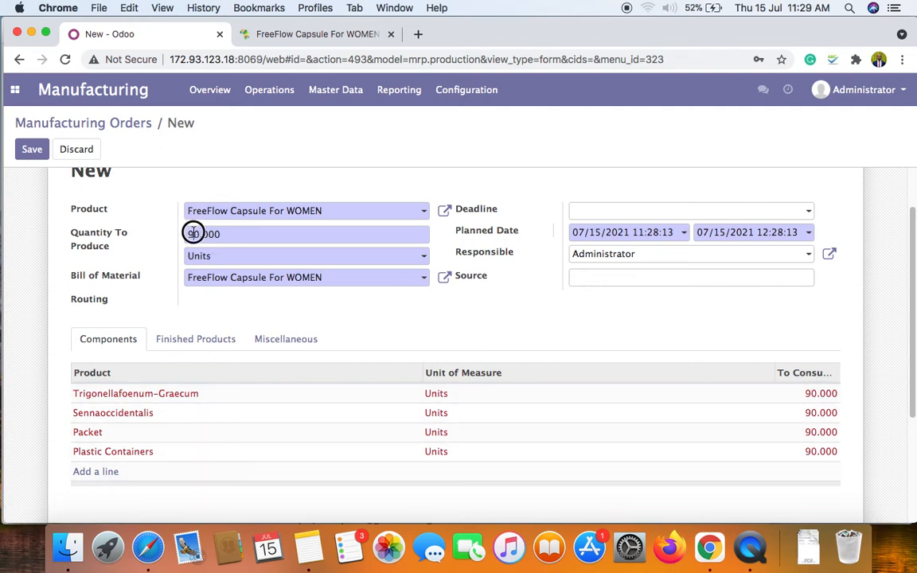
pyautogui.press('Delete')
pyautogui.write('12')
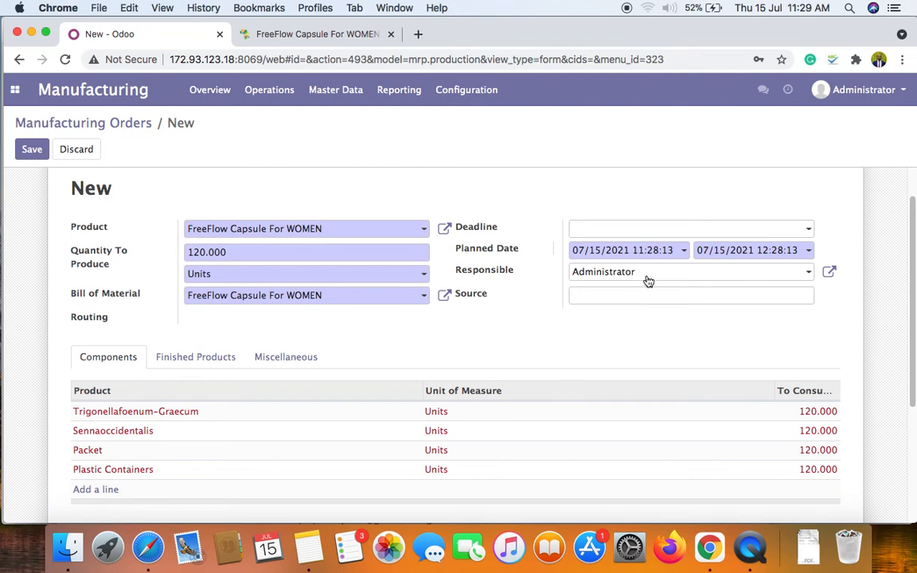
# Review the order's responsible field, operation type, components location and finished products location, and return to the component list.
pyautogui.click(640, 280)
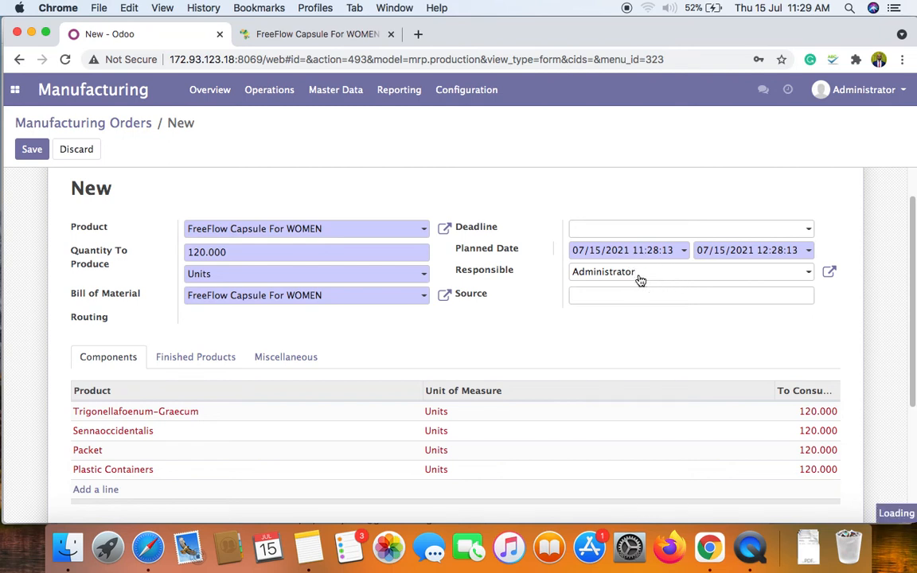
pyautogui.click(888, 273)
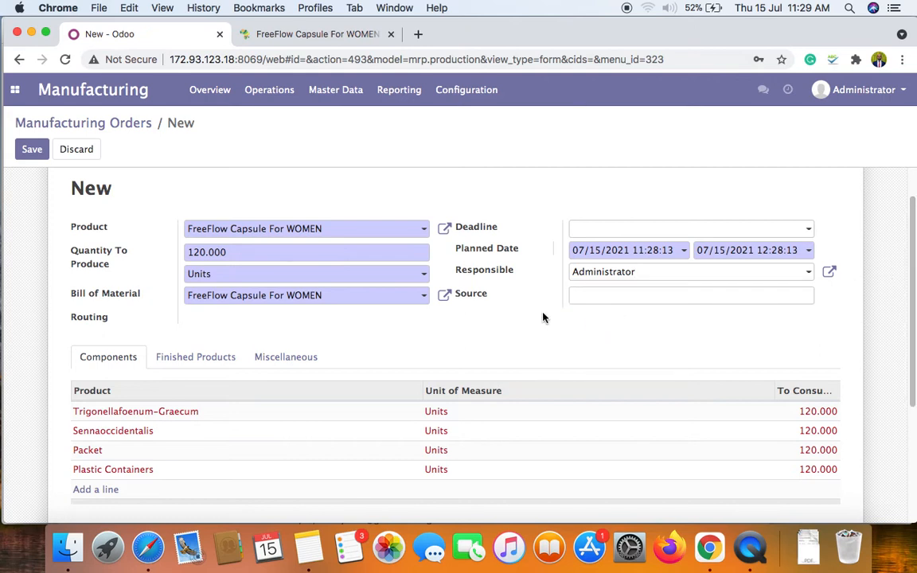
pyautogui.scroll(-3, 542, 316)
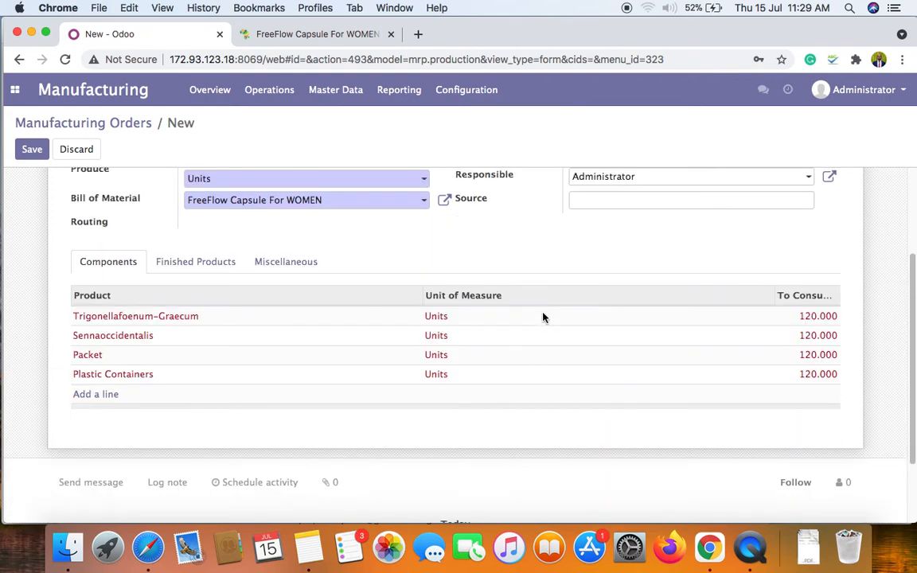
pyautogui.click(275, 267)
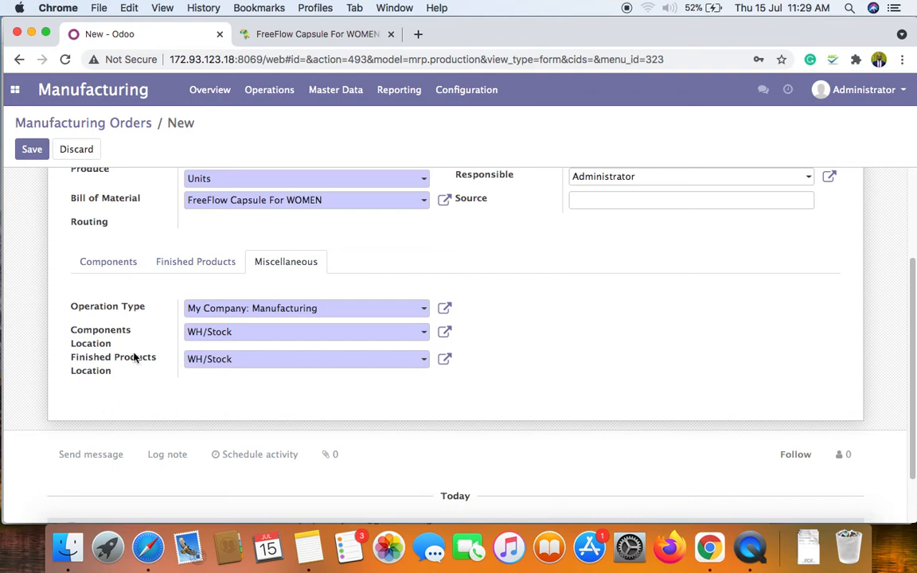
pyautogui.click(205, 333)
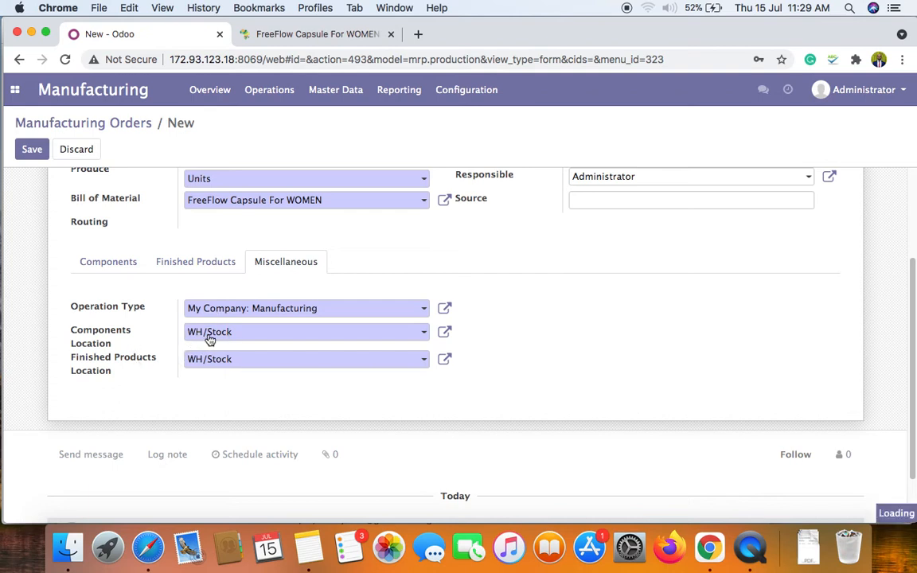
pyautogui.click(174, 328)
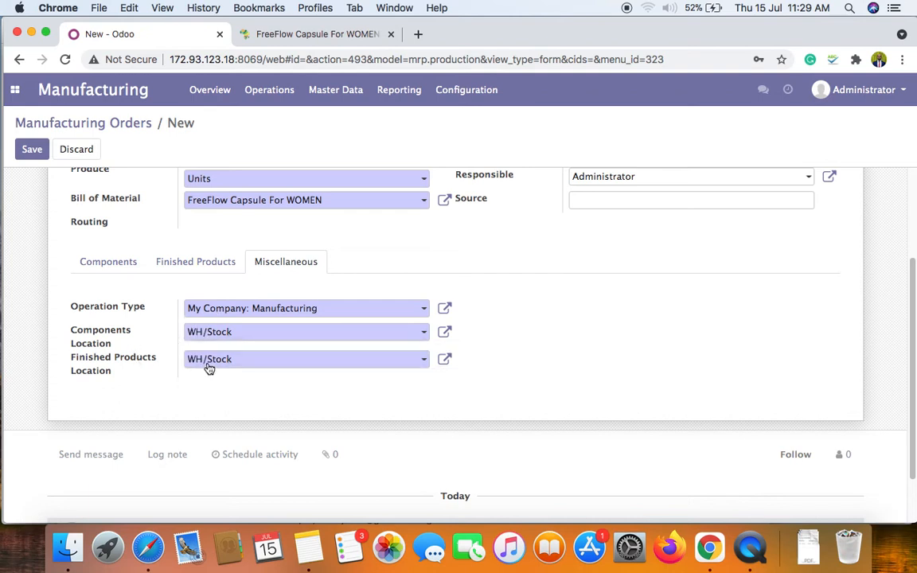
pyautogui.click(113, 262)
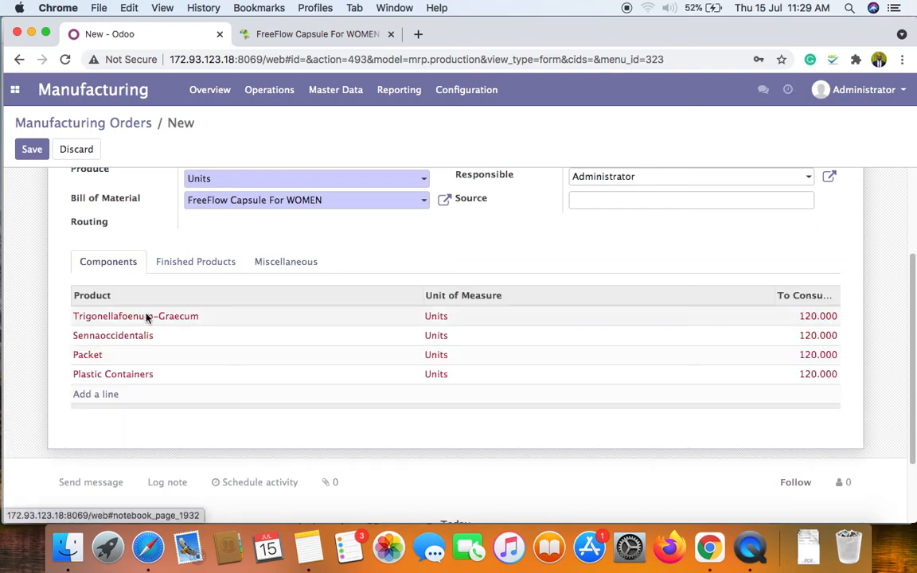
# Save the manufacturing order and mark it as todo.
pyautogui.scroll(3, 191, 350)
pyautogui.click(32, 149)
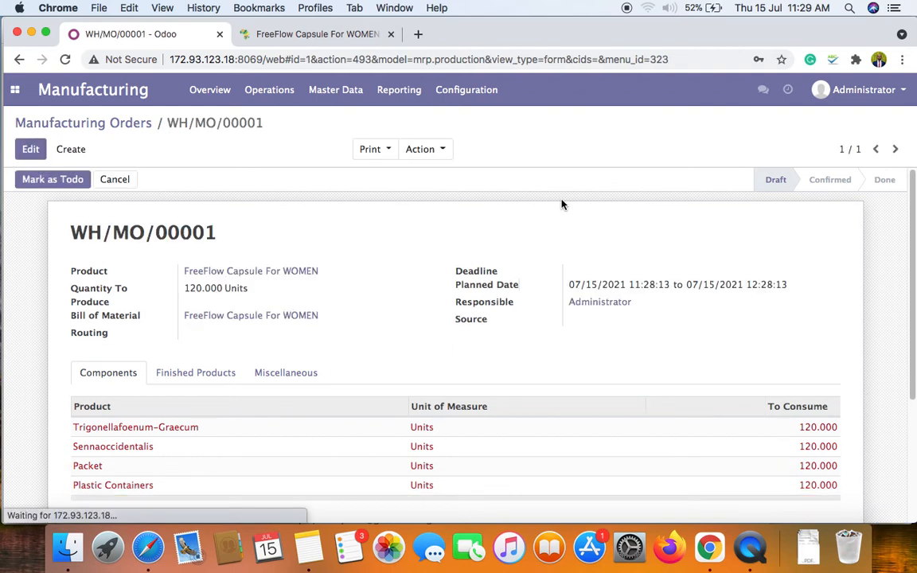
pyautogui.click(63, 186)
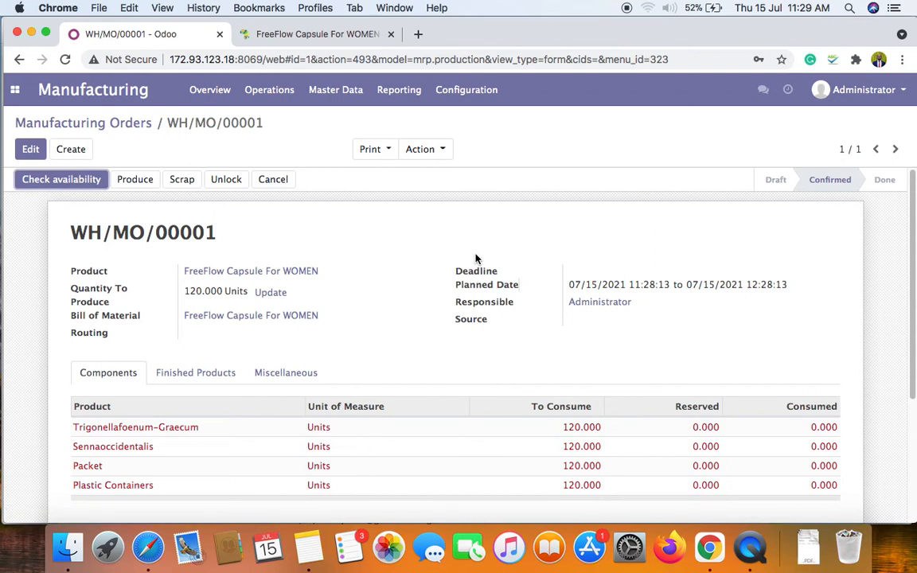
# Review the order's to-consume, reserved and consumed component quantities and run the component availability check.
pyautogui.scroll(-5, 483, 273)
pyautogui.scroll(5, 483, 272)
pyautogui.scroll(-5, 480, 284)
pyautogui.scroll(5, 483, 284)
pyautogui.scroll(-2, 319, 326)
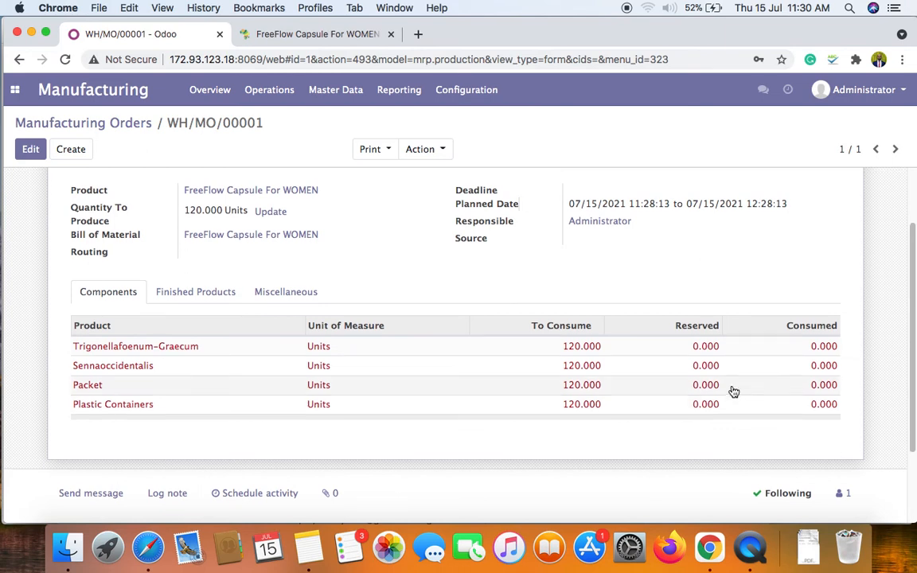
pyautogui.scroll(2, 730, 389)
pyautogui.scroll(-3, 479, 344)
pyautogui.scroll(3, 556, 370)
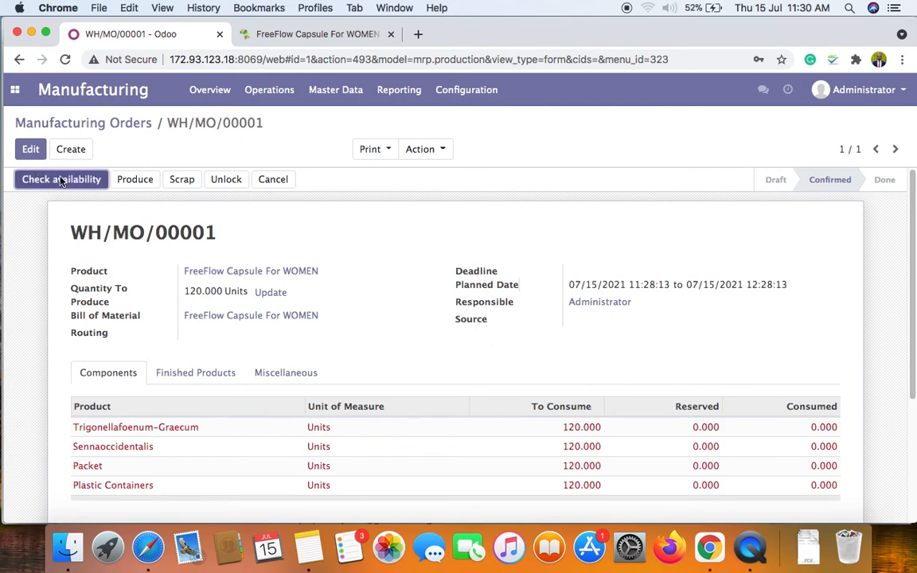
pyautogui.click(96, 178)
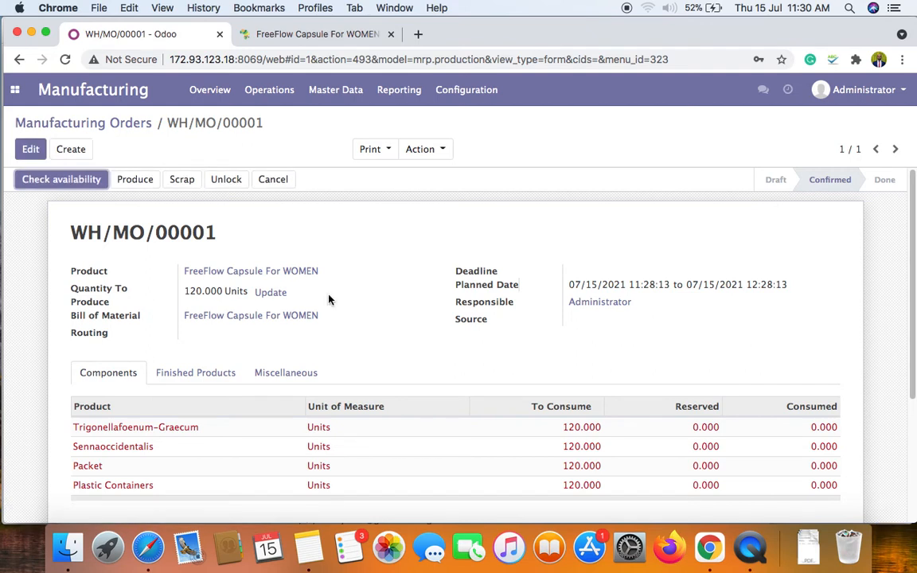
pyautogui.scroll(-5, 863, 315)
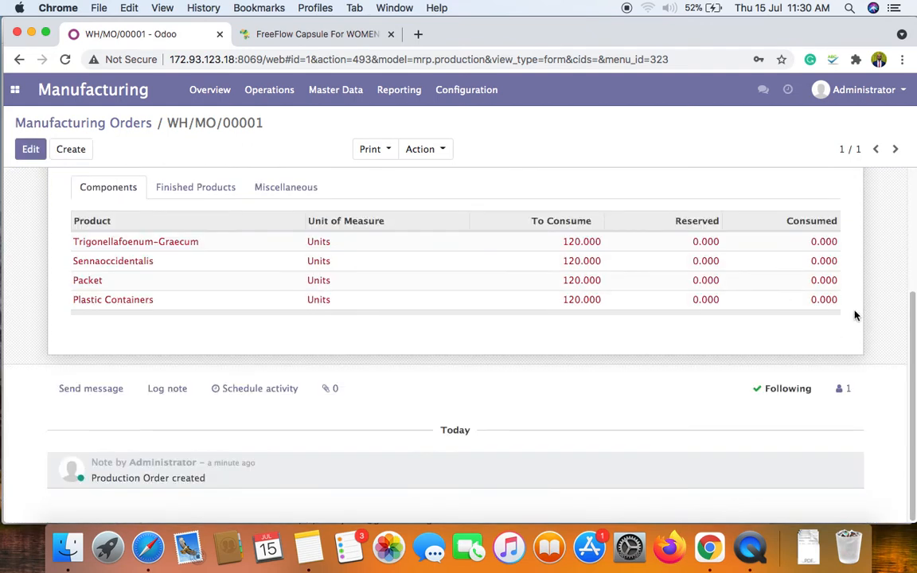
pyautogui.scroll(5, 863, 316)
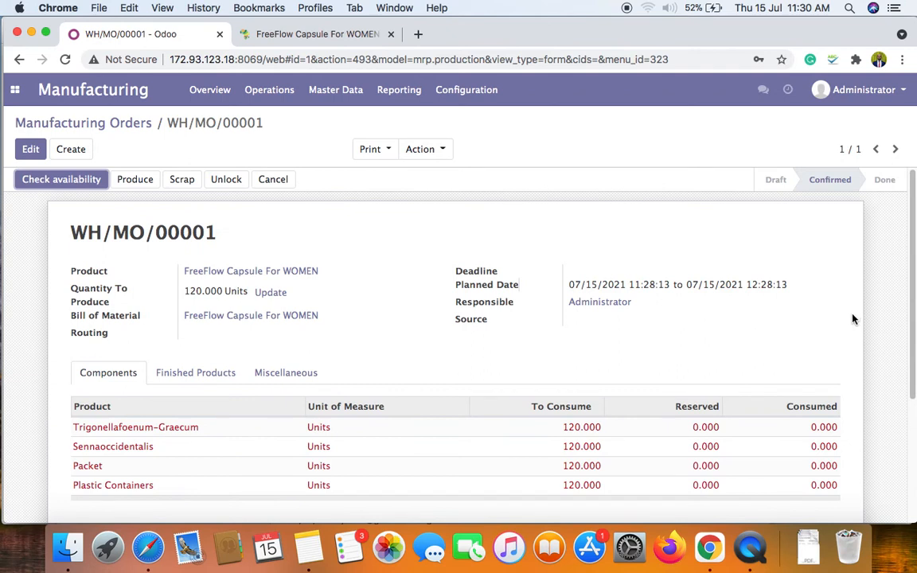
pyautogui.scroll(-2, 846, 309)
pyautogui.scroll(2, 845, 307)
pyautogui.scroll(-1, 254, 318)
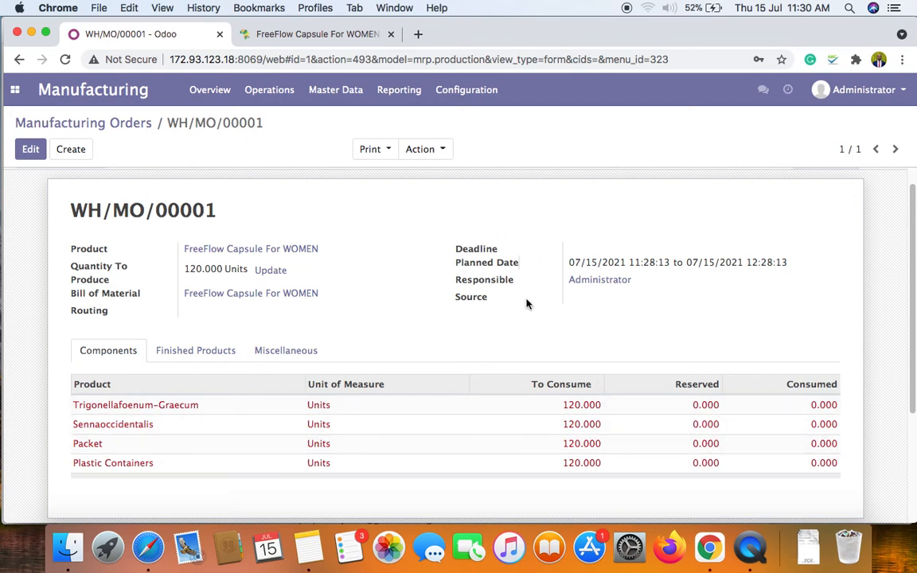
pyautogui.scroll(1, 525, 303)
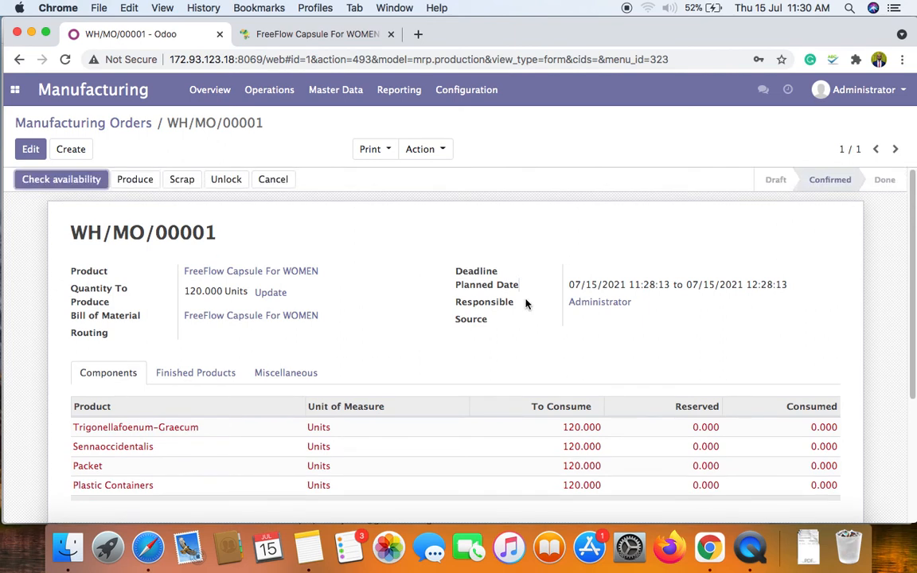
# Create a new request for quotation in the Purchase app with Lab & Equipment Limited as the vendor.
pyautogui.click(15, 90)
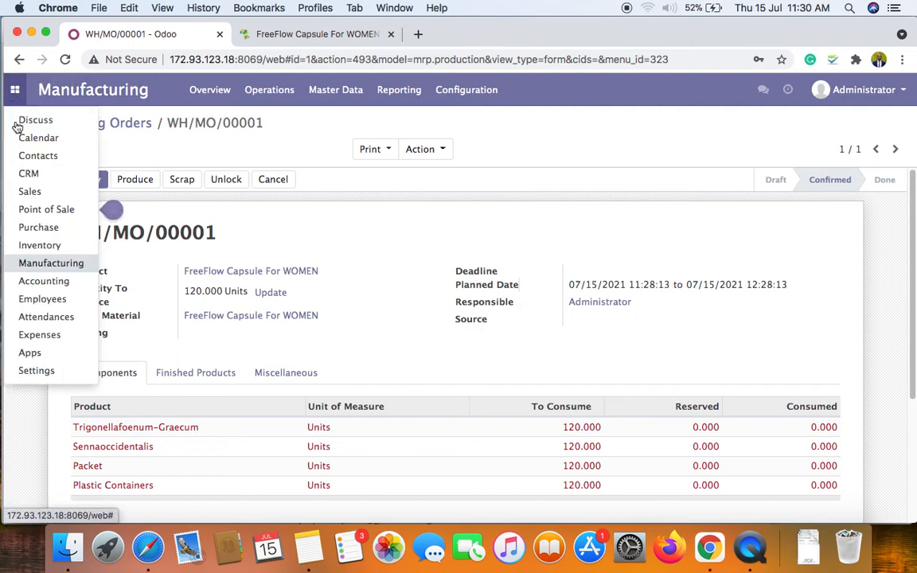
pyautogui.click(39, 227)
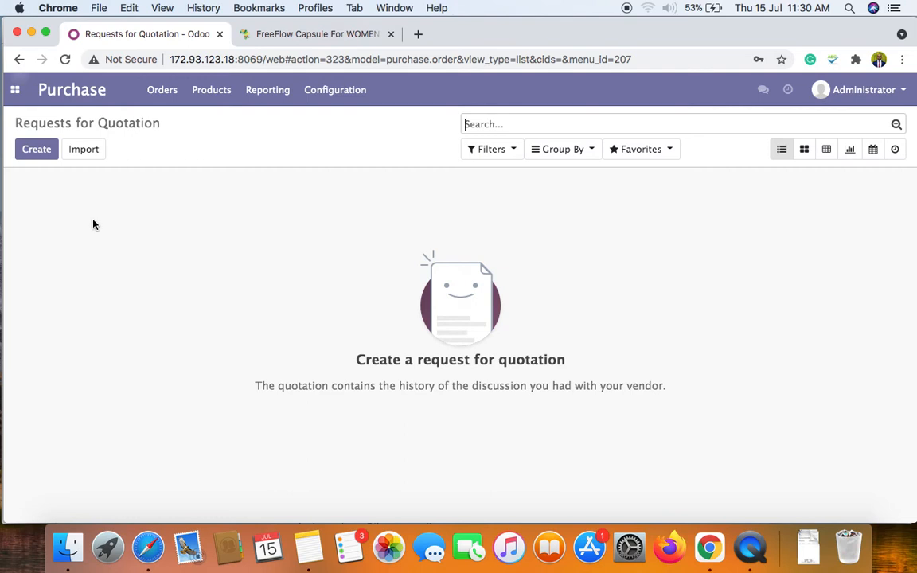
pyautogui.click(36, 157)
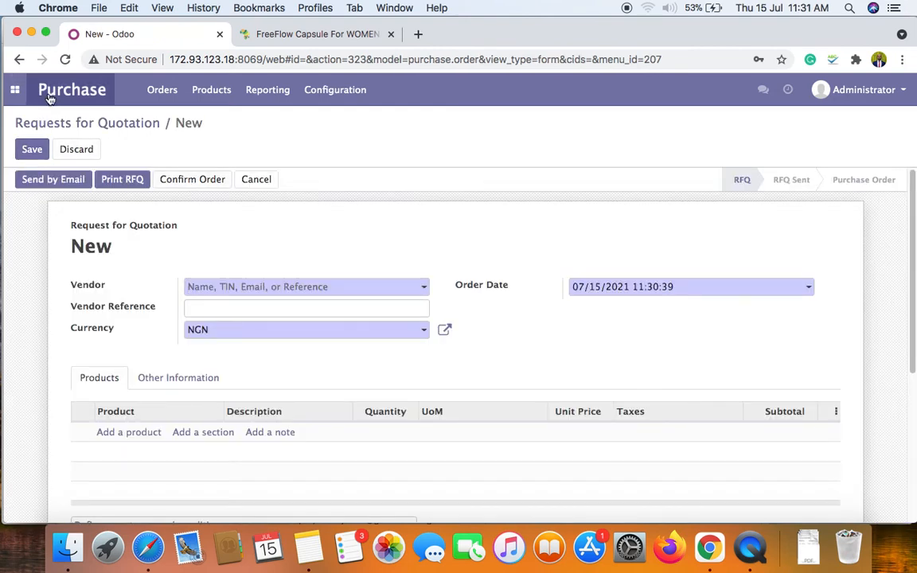
pyautogui.click(424, 288)
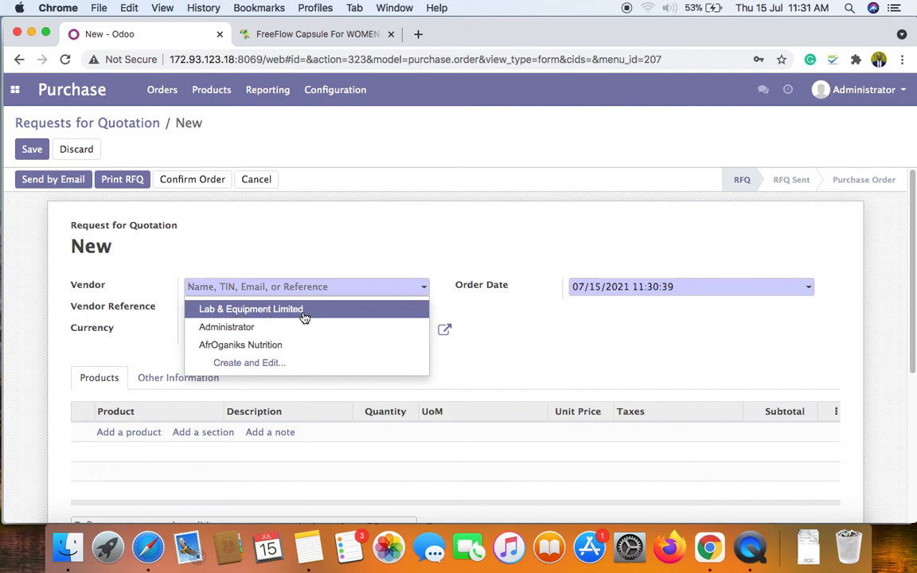
pyautogui.click(282, 309)
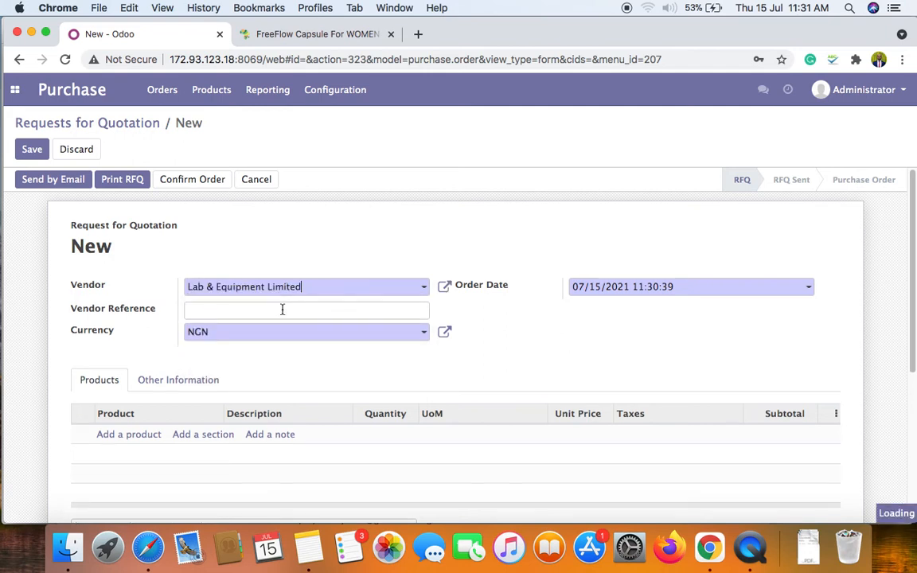
# Add Packet to the request for quotation with quantity 200 and unit price 1000, and remove its 7.50% tax.
pyautogui.scroll(-2, 239, 335)
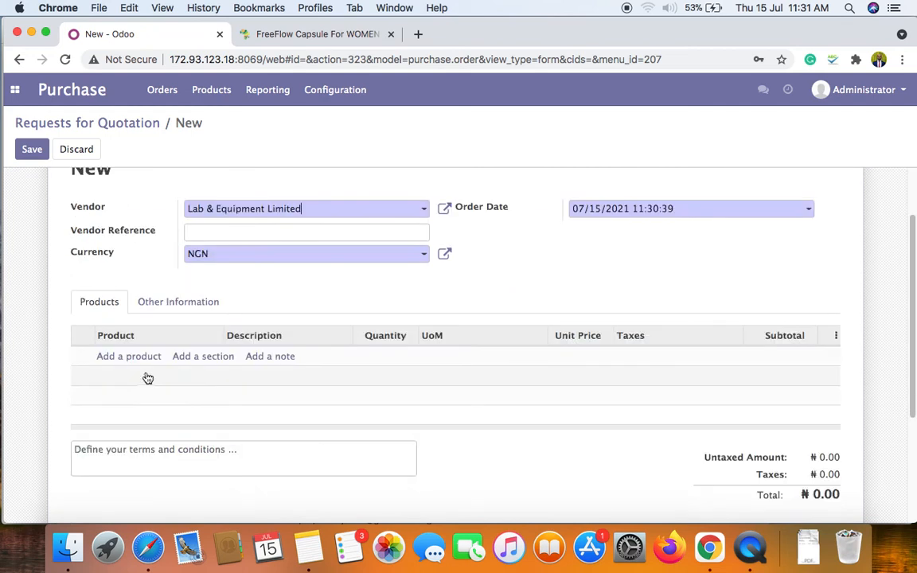
pyautogui.click(123, 362)
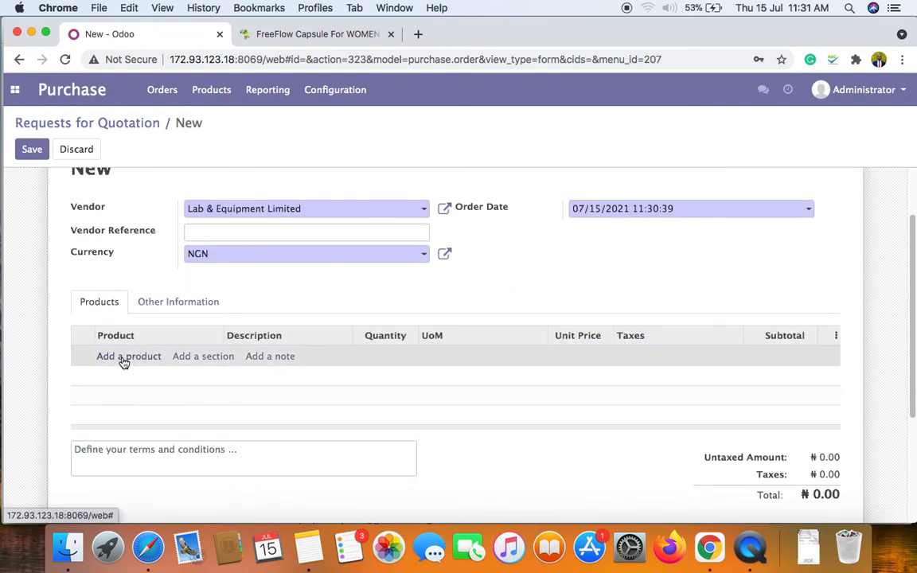
pyautogui.click(202, 356)
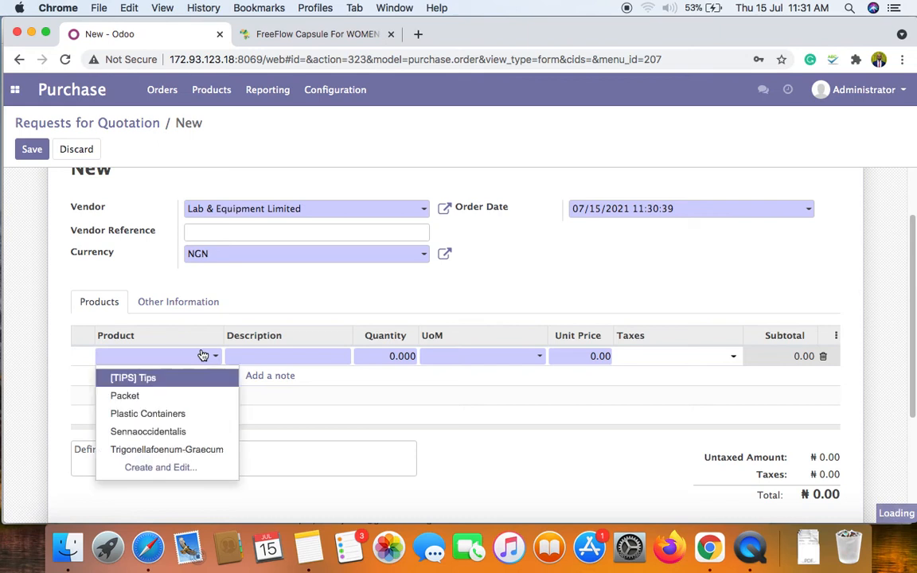
pyautogui.click(151, 398)
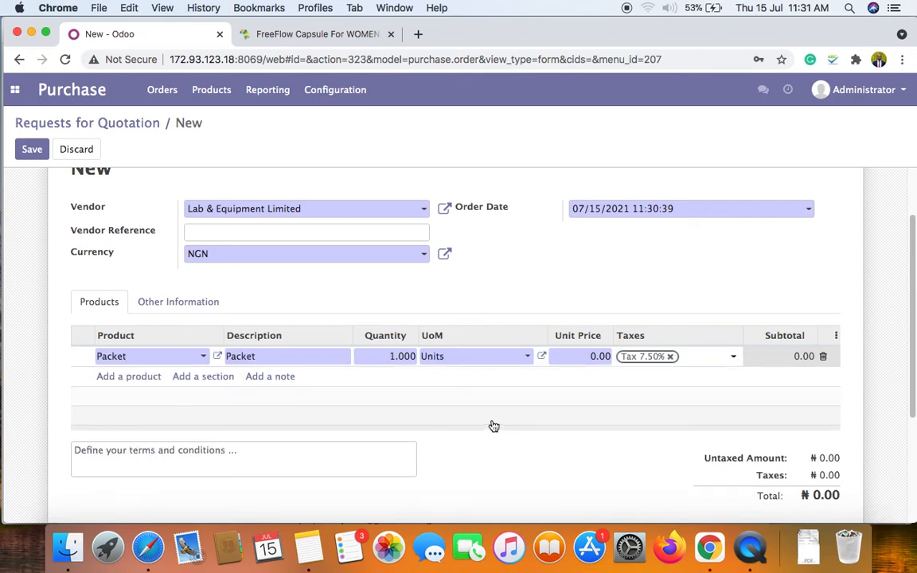
pyautogui.click(395, 356)
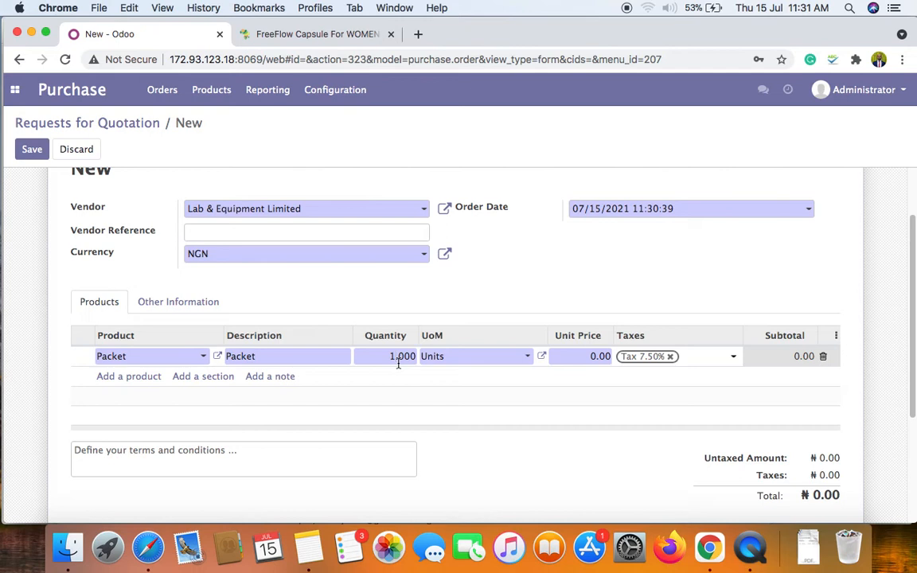
pyautogui.write('200')
pyautogui.press('BackSpace')
pyautogui.press('BackSpace')
pyautogui.press('BackSpace')
pyautogui.press('BackSpace')
pyautogui.write('200')
pyautogui.click(581, 357)
pyautogui.write('100')
pyautogui.click(671, 358)
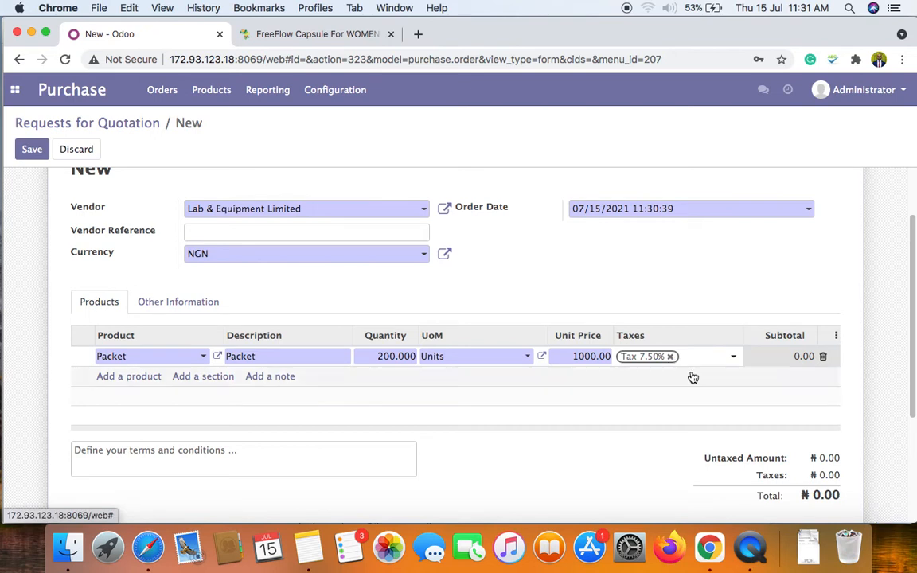
# Add Plastic Containers to the request for quotation with quantity 300 and unit price 500, without the 7.50% tax.
pyautogui.click(132, 380)
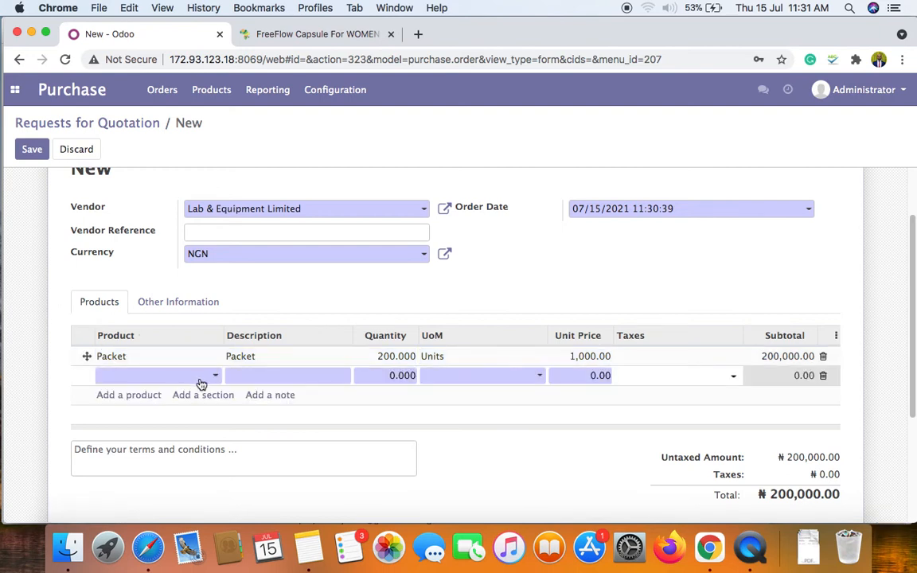
pyautogui.click(211, 379)
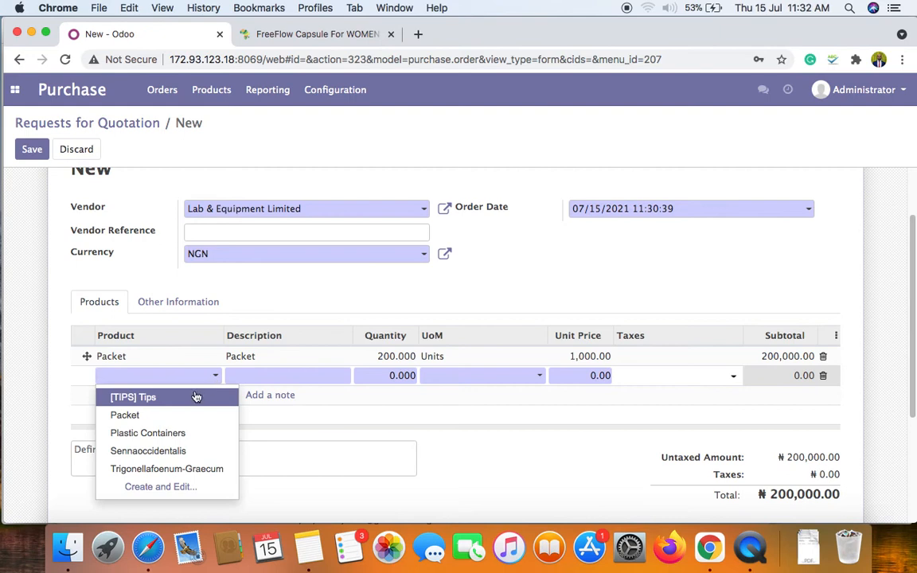
pyautogui.click(173, 436)
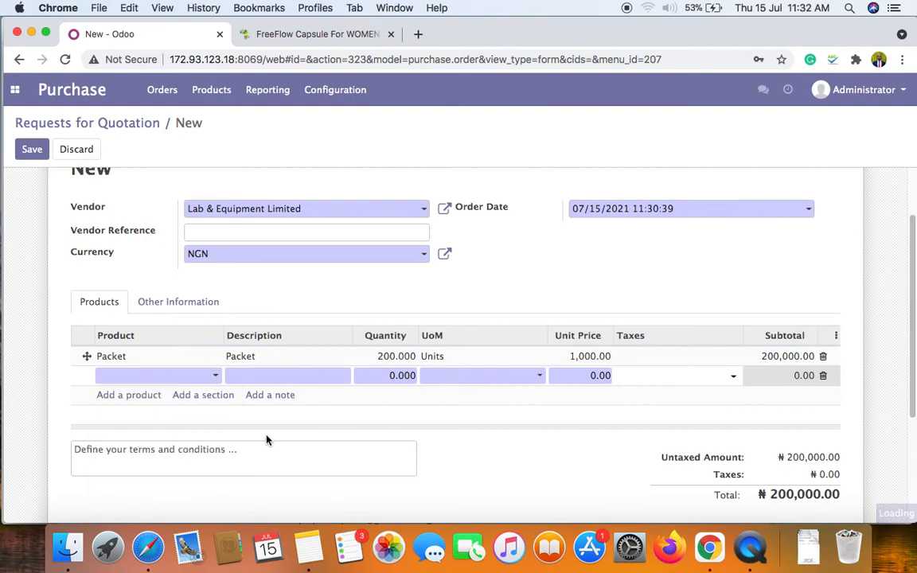
pyautogui.scroll(-2, 51, 357)
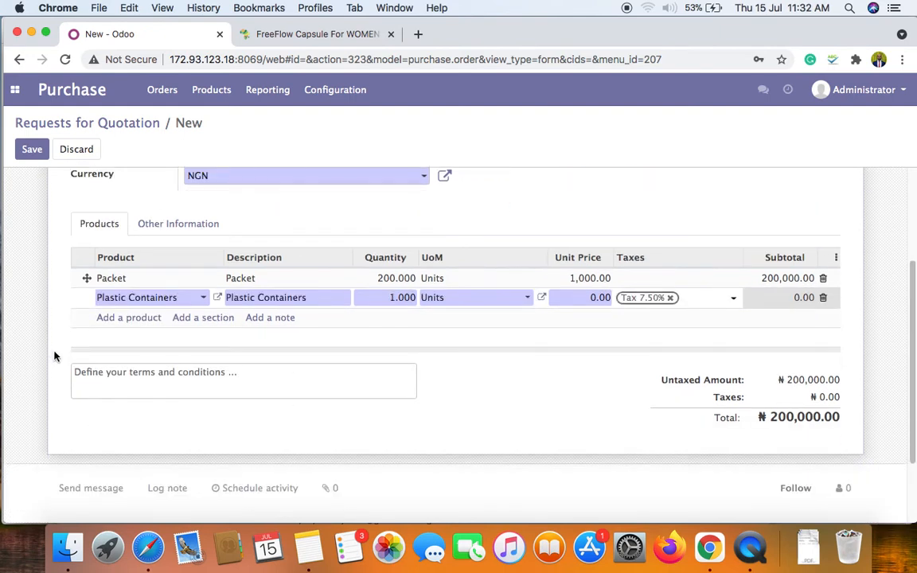
pyautogui.click(391, 298)
pyautogui.press('BackSpace')
pyautogui.write('300')
pyautogui.click(582, 297)
pyautogui.write('50')
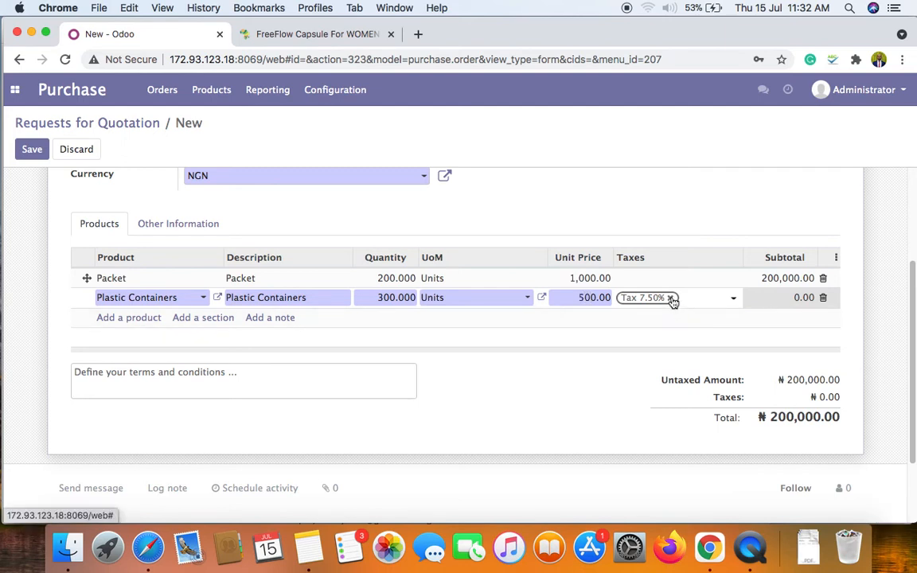
pyautogui.click(671, 298)
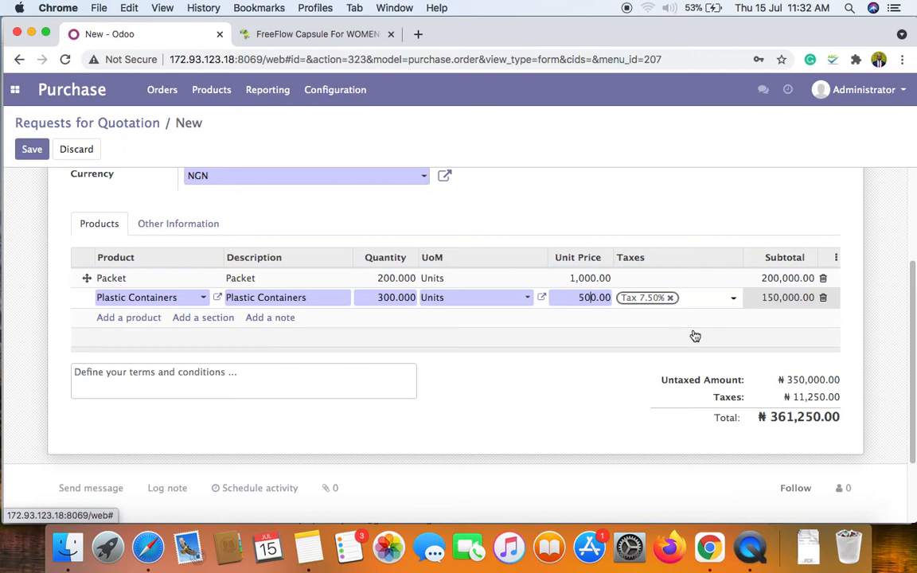
# Add Sennaoccidentalis to the request for quotation with quantity 200 and unit price 1200, without the 7.50% tax.
pyautogui.click(116, 319)
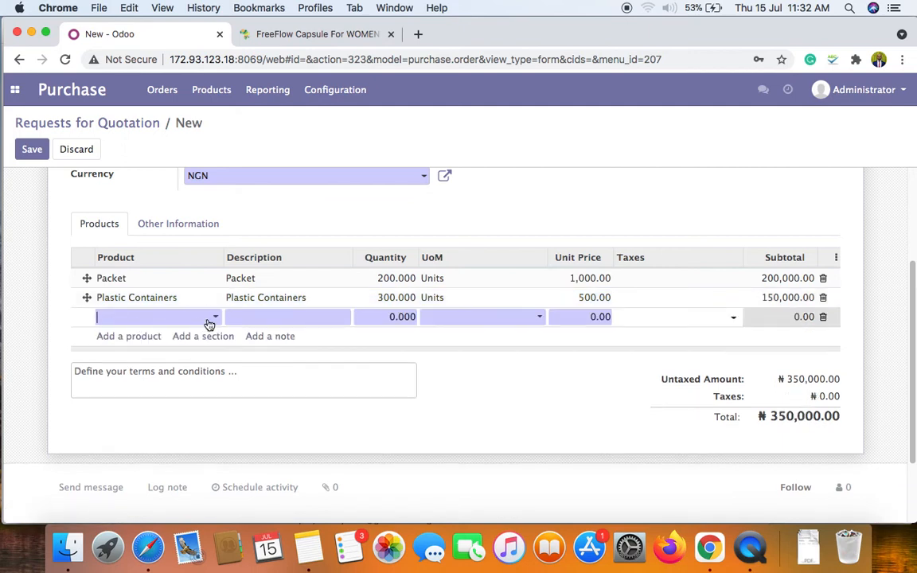
pyautogui.click(212, 320)
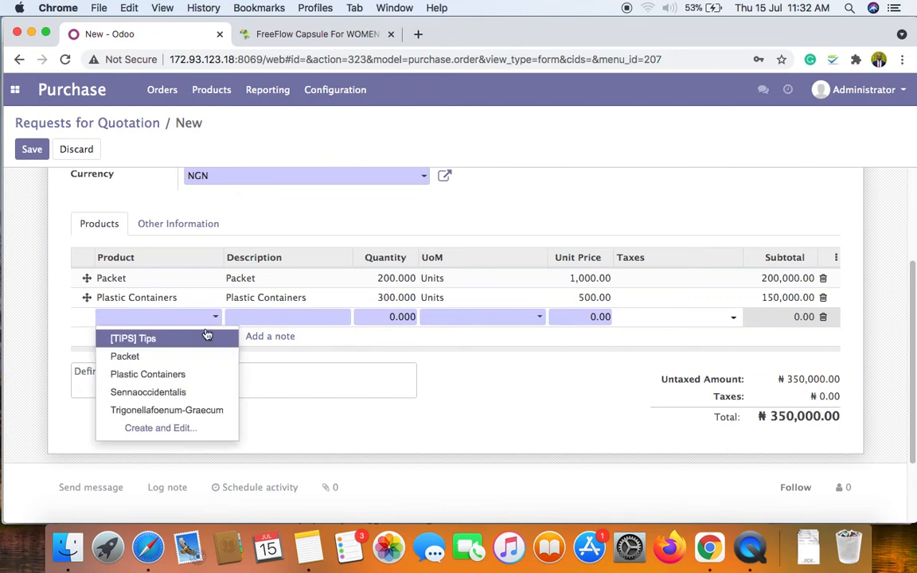
pyautogui.click(180, 398)
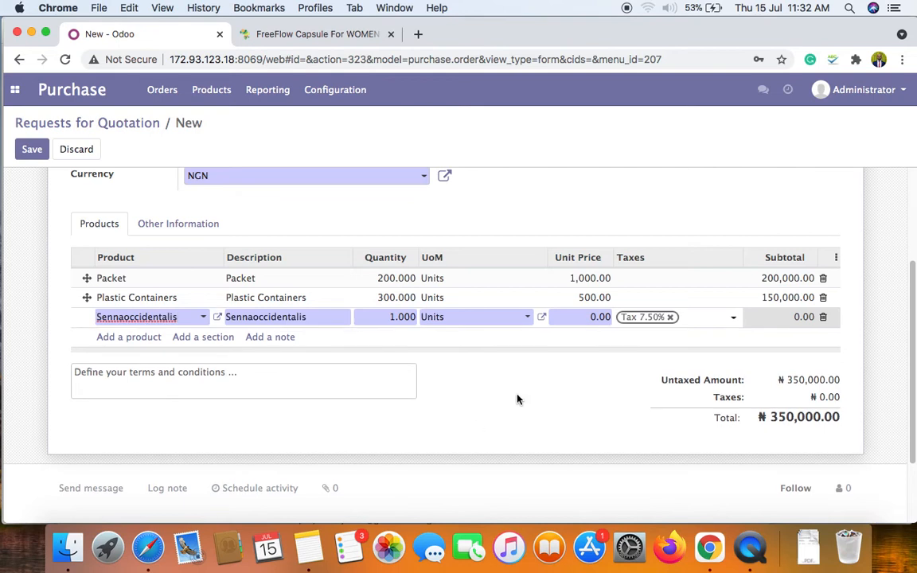
pyautogui.click(389, 317)
pyautogui.click(390, 316)
pyautogui.press('BackSpace')
pyautogui.write('200')
pyautogui.click(582, 318)
pyautogui.write('120')
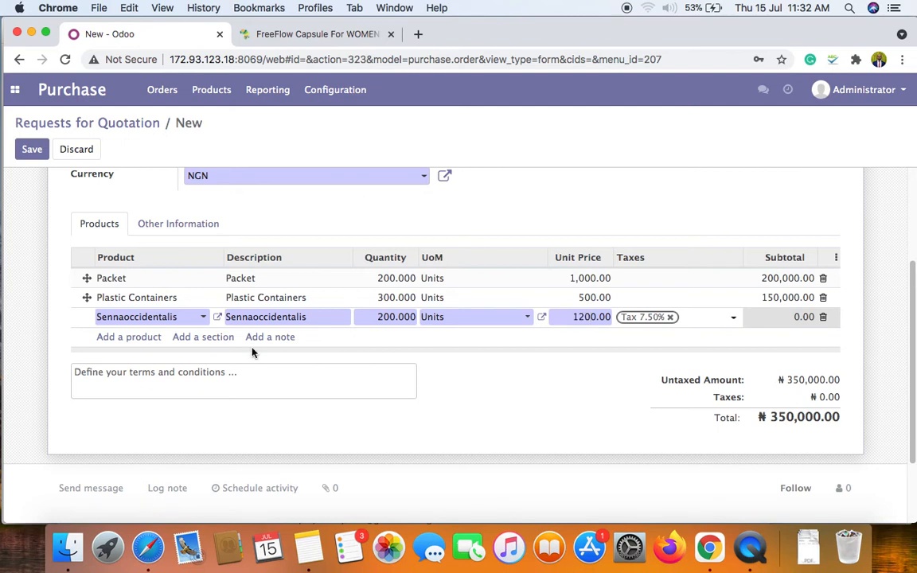
pyautogui.click(671, 318)
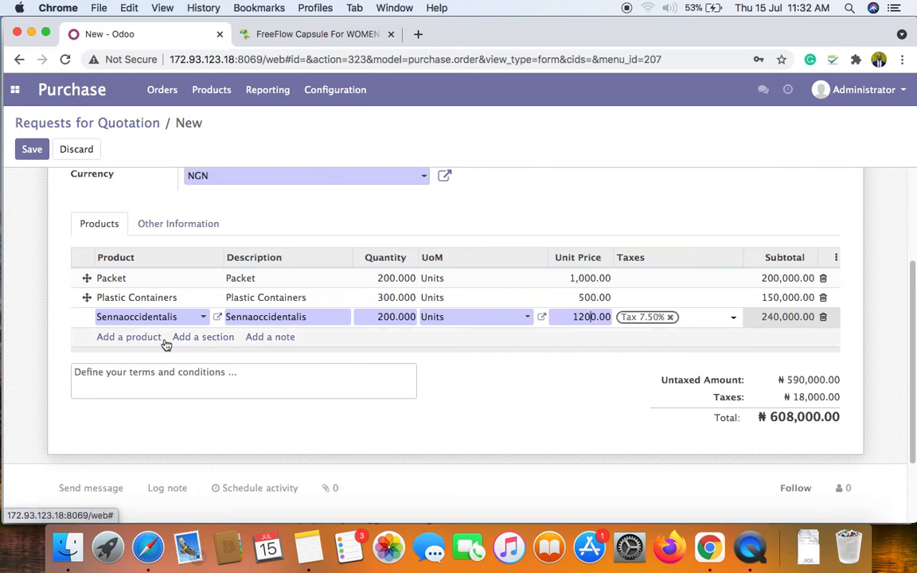
# Add Trigonellafoenum-Graecum to the request for quotation with quantity 400 and remove its 7.50% tax.
pyautogui.click(130, 339)
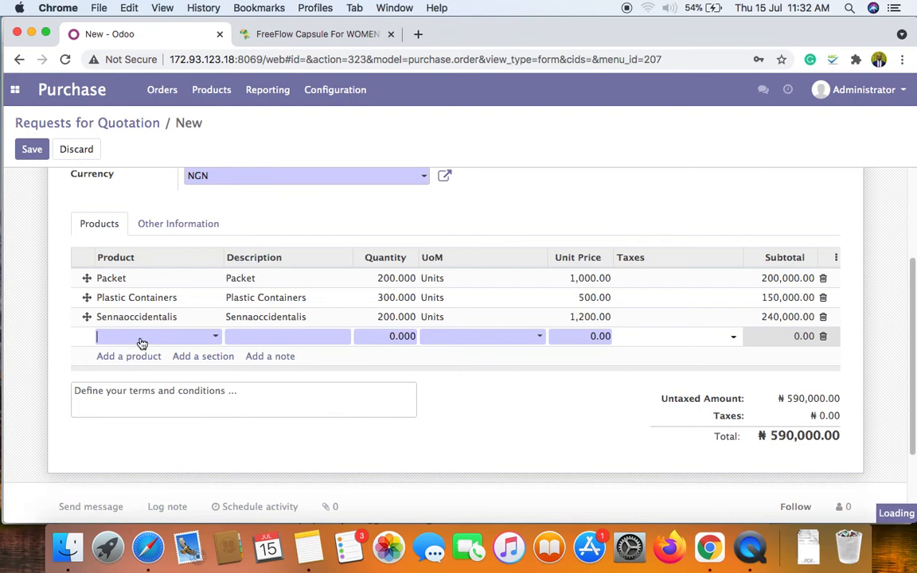
pyautogui.click(141, 339)
pyautogui.click(159, 433)
pyautogui.doubleClick(401, 336)
pyautogui.click(395, 338)
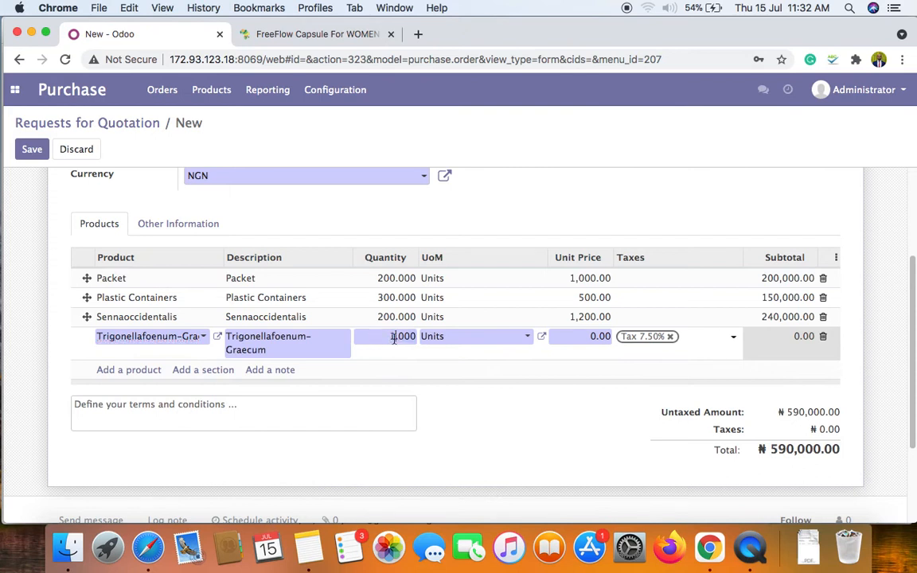
pyautogui.press('BackSpace')
pyautogui.write('400')
pyautogui.click(670, 337)
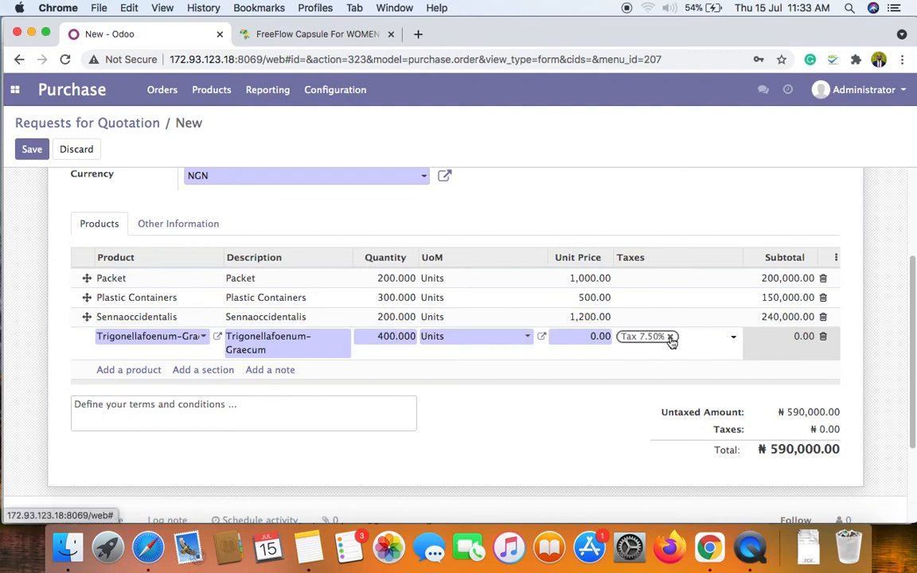
pyautogui.click(670, 337)
pyautogui.click(890, 369)
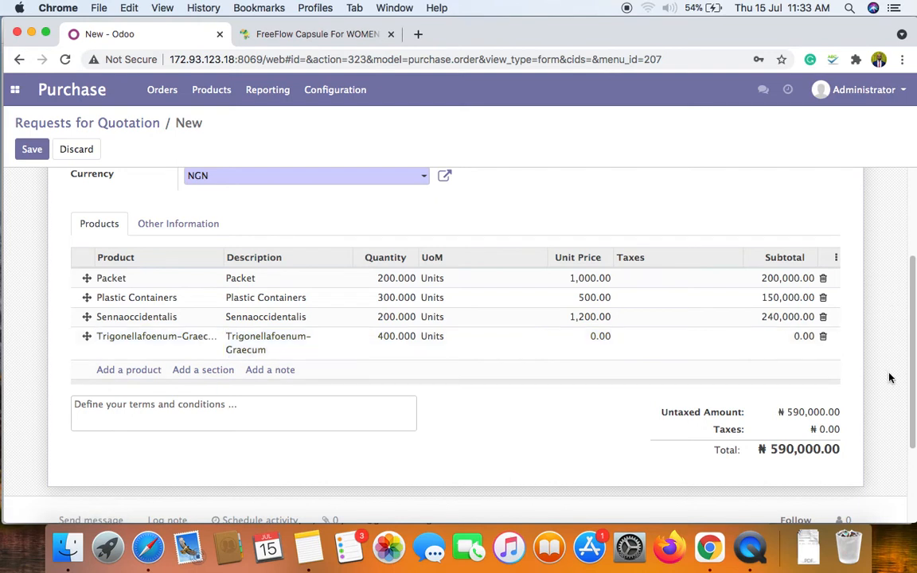
# Set the unit price of the Trigonellafoenum-Graecum line to 1400.
pyautogui.click(603, 336)
pyautogui.click(589, 336)
pyautogui.click(587, 336)
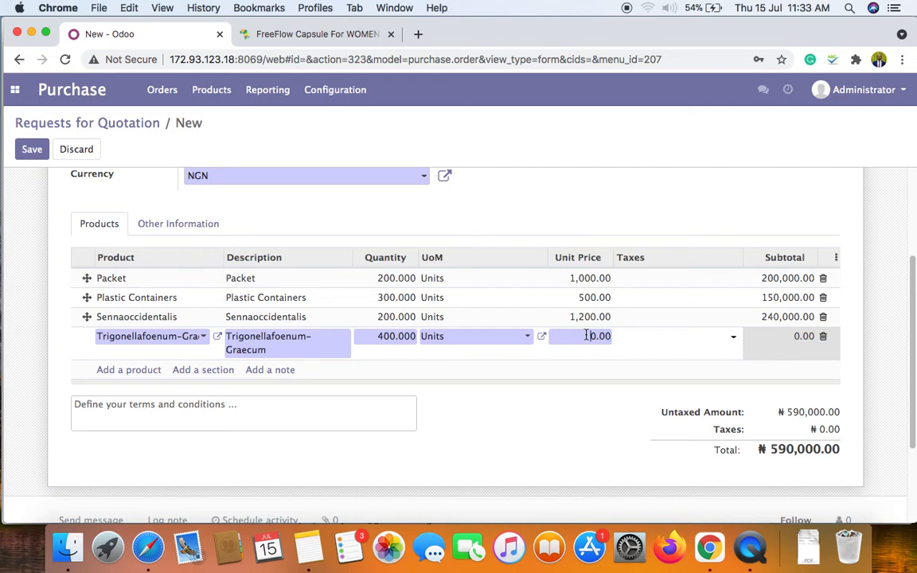
pyautogui.write('140')
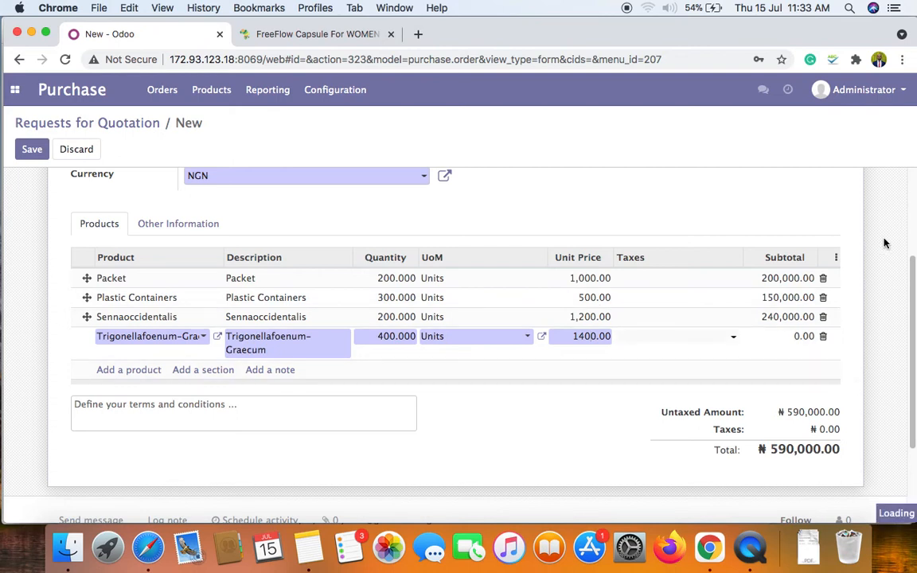
# Review the request's delivery, purchase representative and payment terms fields, and return to its product lines.
pyautogui.scroll(4, 885, 243)
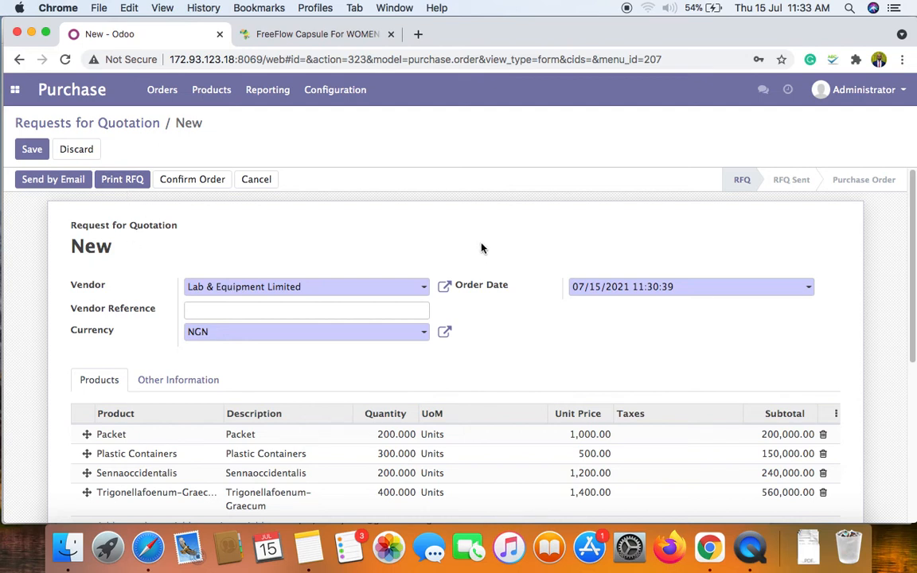
pyautogui.scroll(-2, 481, 247)
pyautogui.click(178, 303)
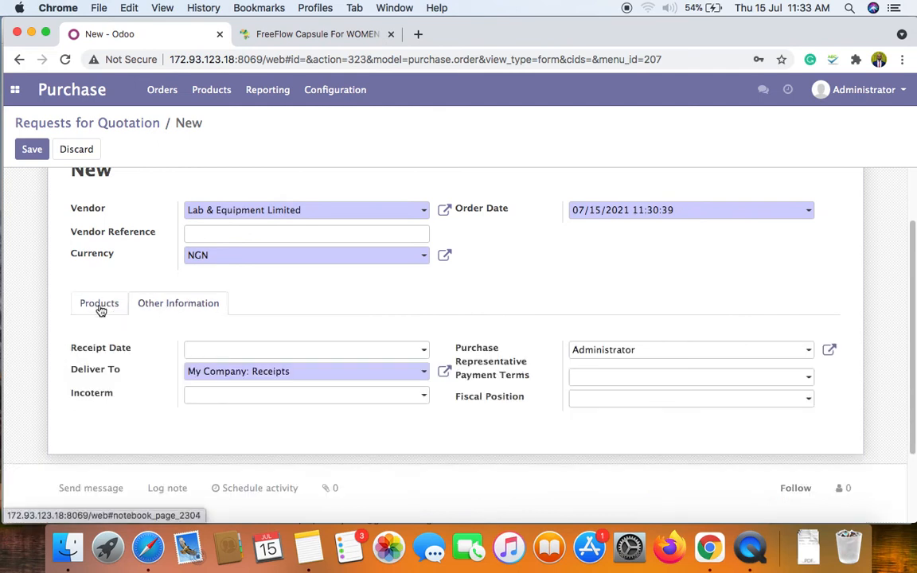
pyautogui.click(99, 307)
pyautogui.click(172, 303)
pyautogui.click(99, 303)
pyautogui.scroll(2, 60, 298)
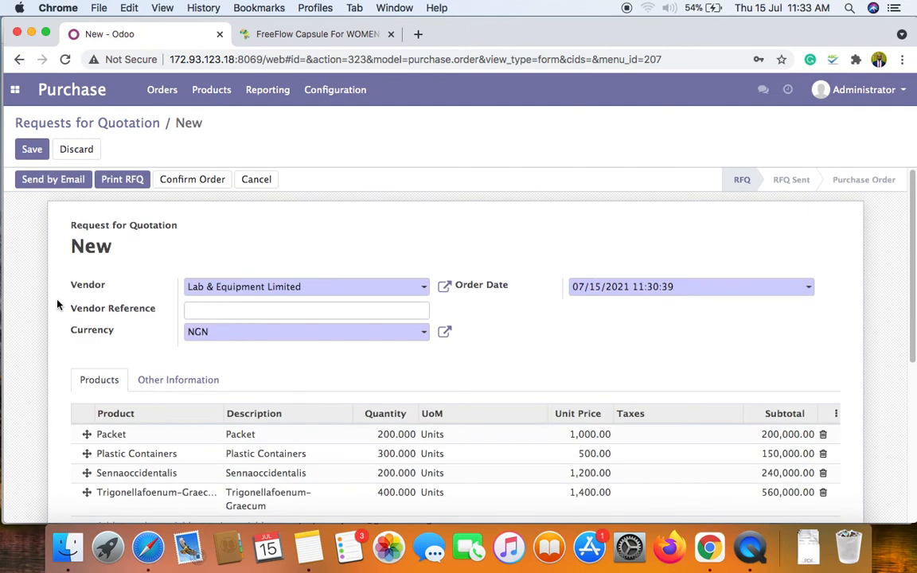
# Save the request for quotation and confirm it as a purchase order.
pyautogui.click(32, 149)
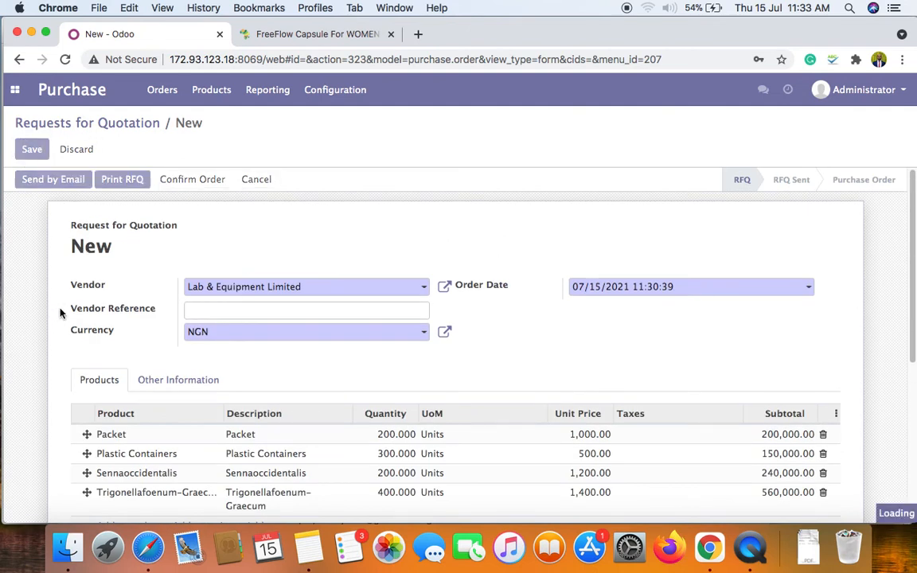
pyautogui.scroll(-4, 60, 313)
pyautogui.scroll(4, 59, 313)
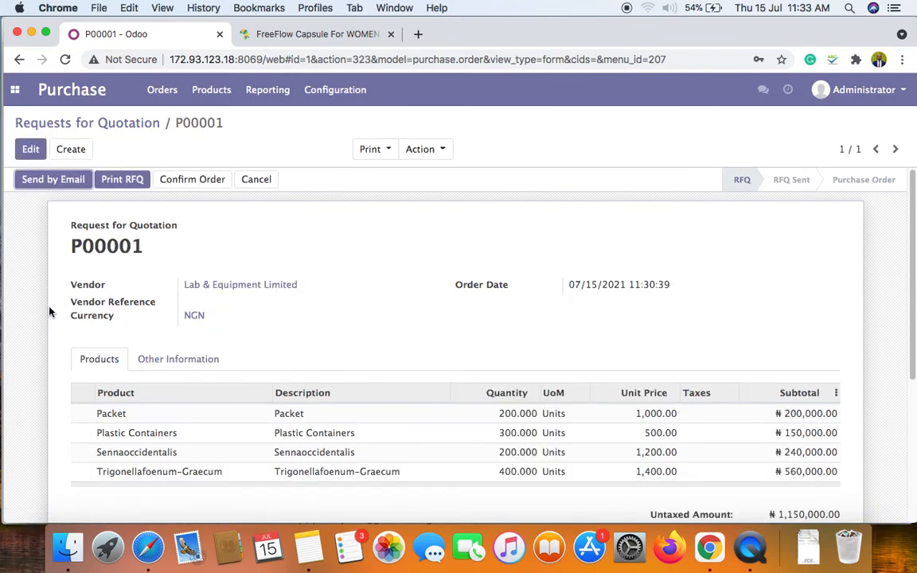
pyautogui.scroll(-1, 302, 311)
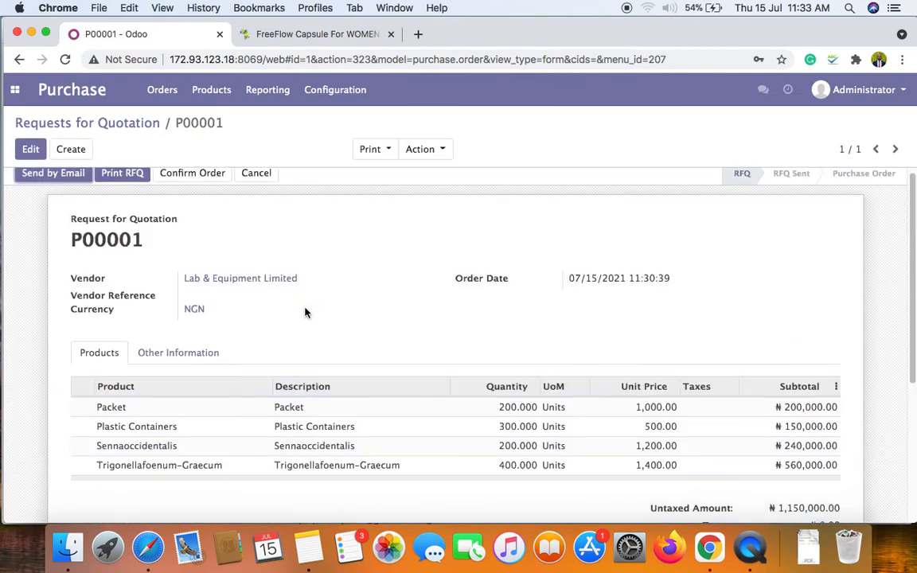
pyautogui.scroll(1, 304, 312)
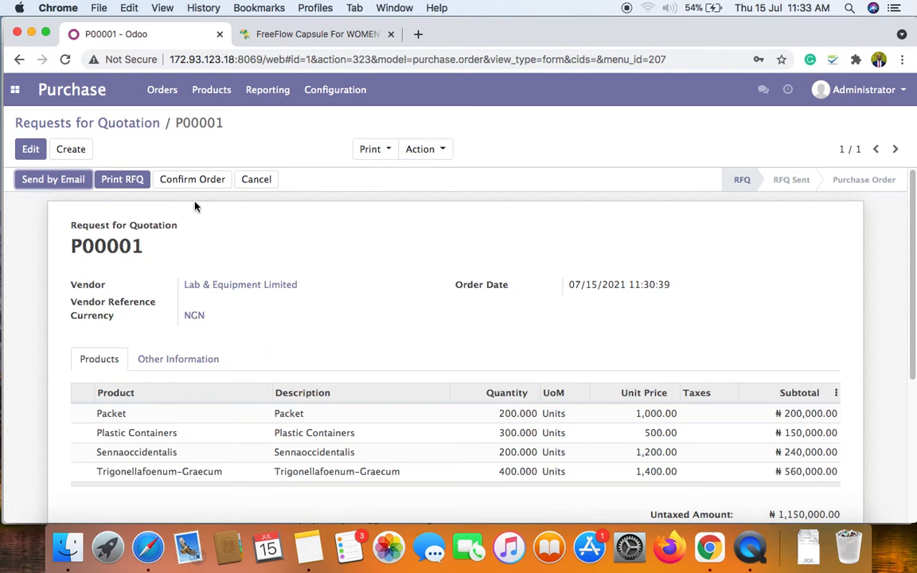
pyautogui.click(190, 180)
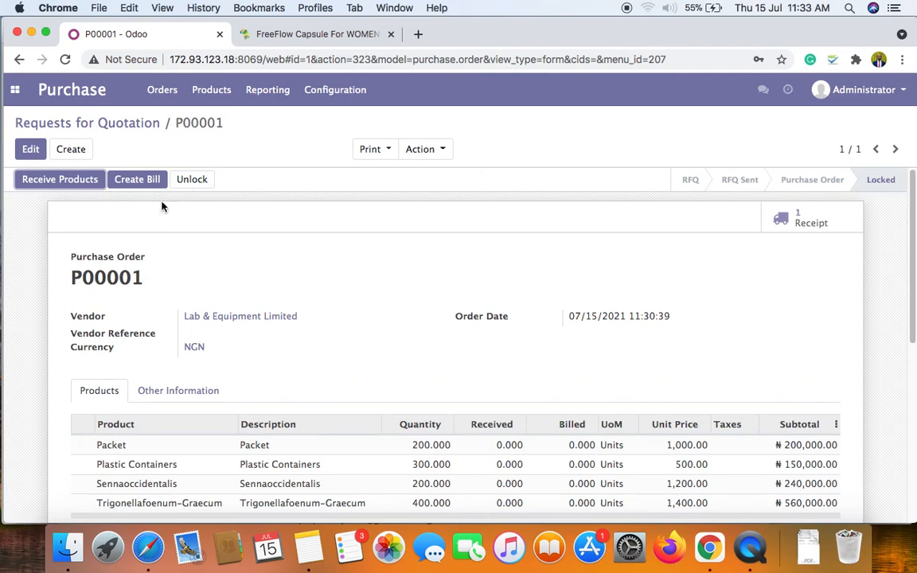
# Create a vendor bill from purchase order P00001, save it as a draft and check its lines and total.
pyautogui.click(144, 182)
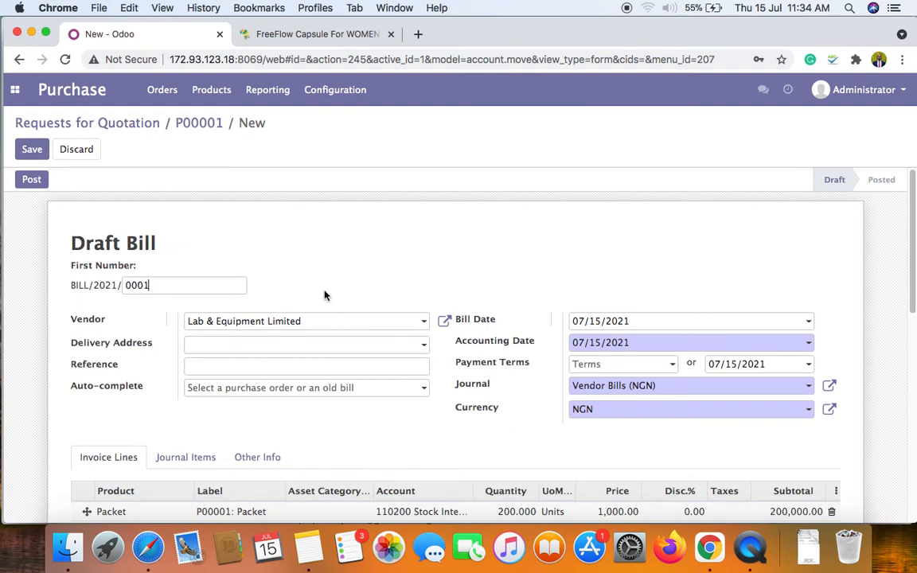
pyautogui.click(32, 149)
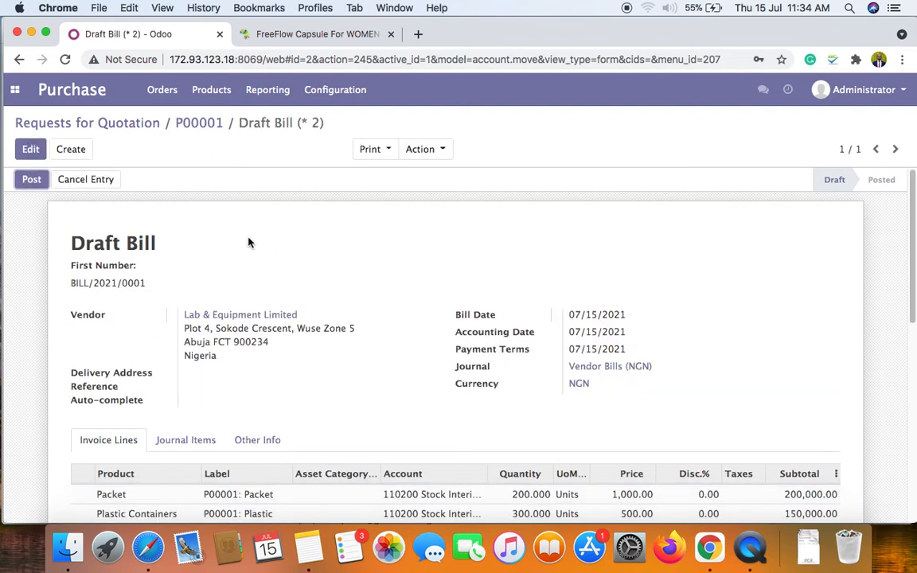
pyautogui.scroll(-5, 377, 311)
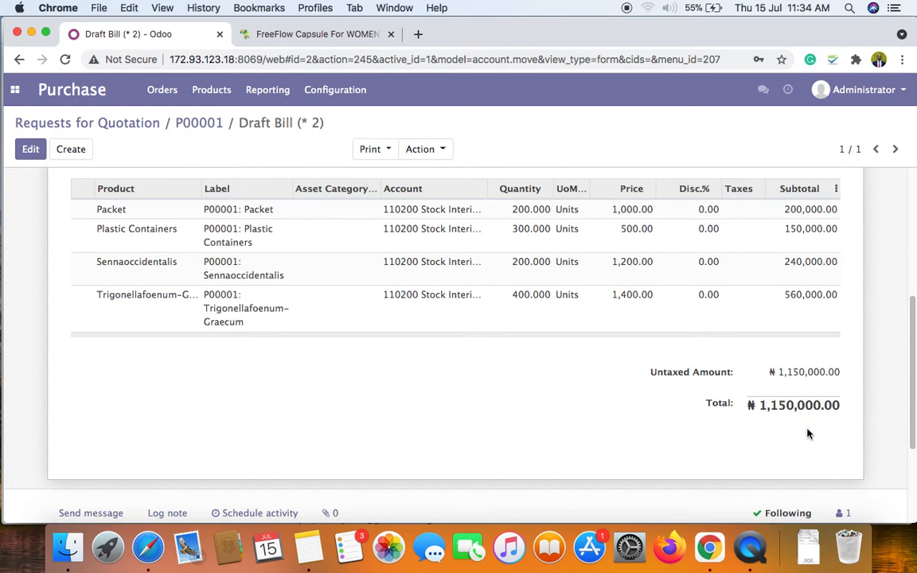
pyautogui.scroll(5, 808, 434)
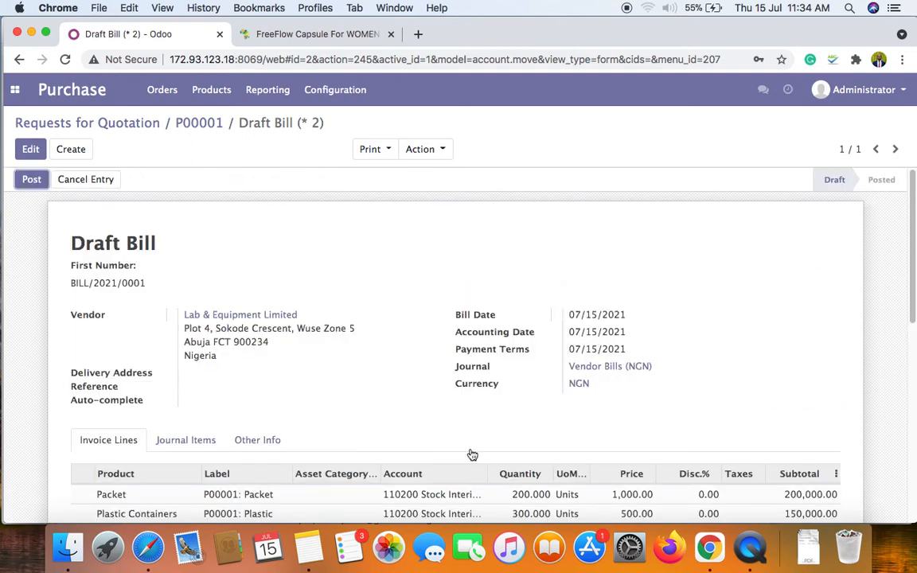
# Switch to Accounting and open the draft Lab & Equipment Limited bill from the vendor bills.
pyautogui.click(14, 95)
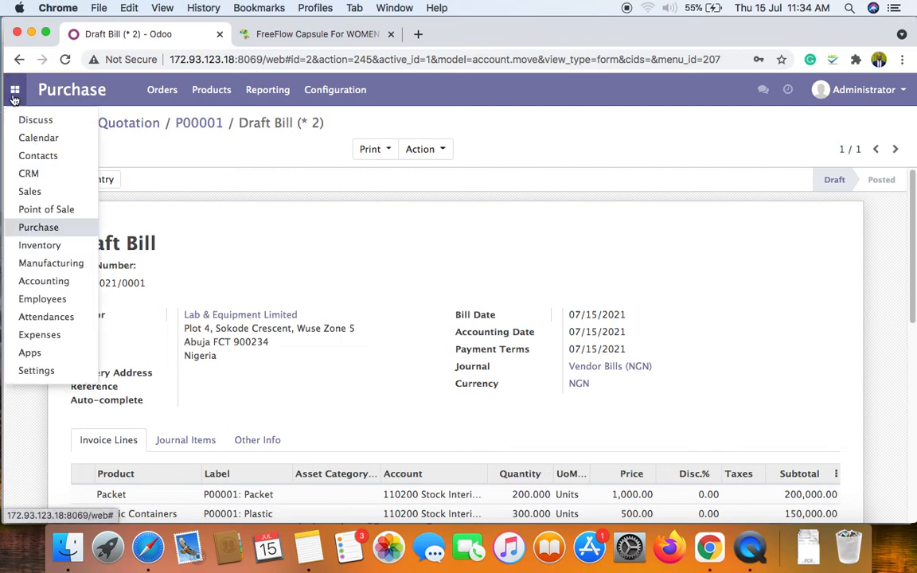
pyautogui.click(40, 281)
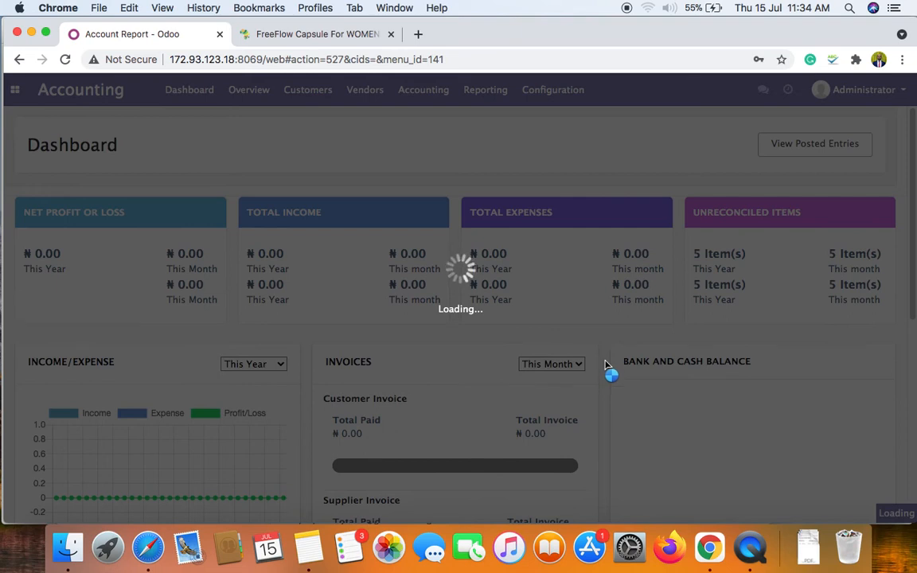
pyautogui.scroll(-5, 599, 375)
pyautogui.scroll(5, 600, 374)
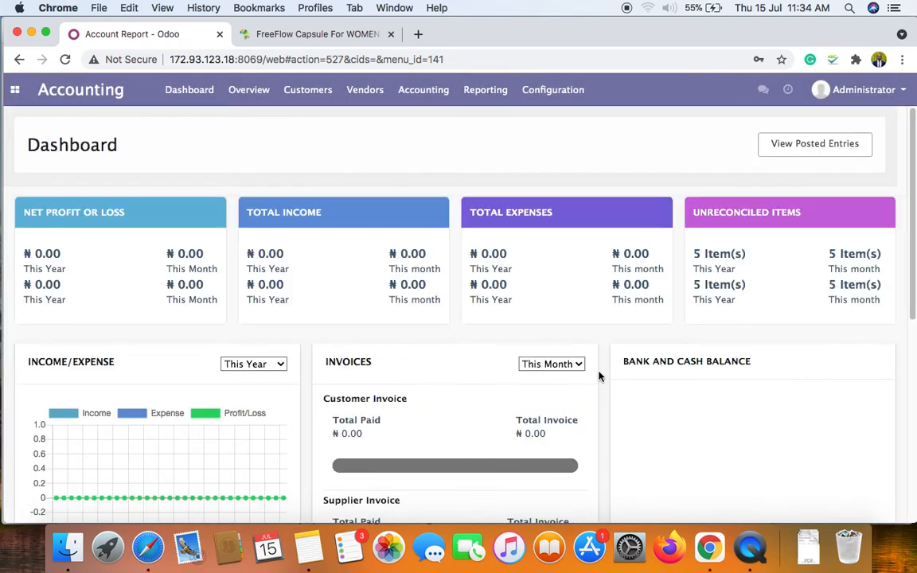
pyautogui.click(359, 90)
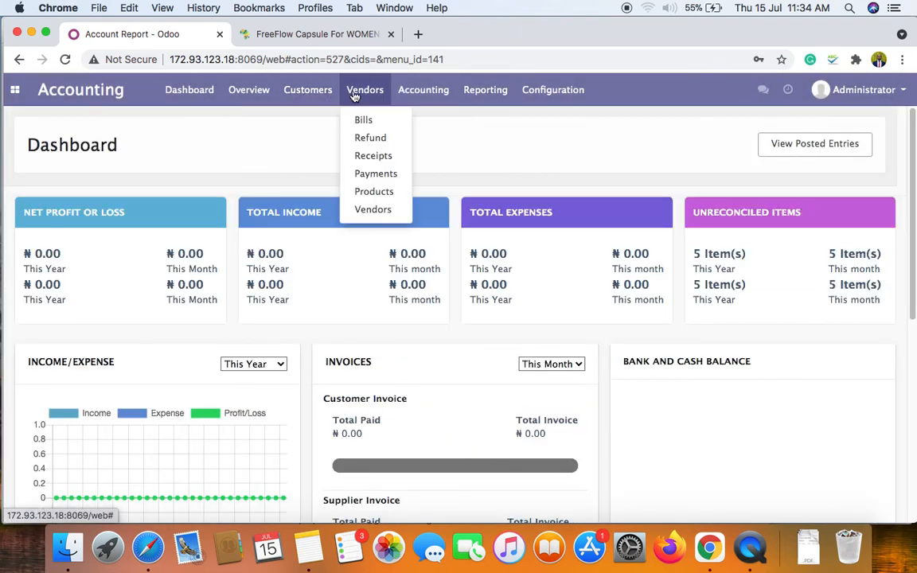
pyautogui.click(363, 118)
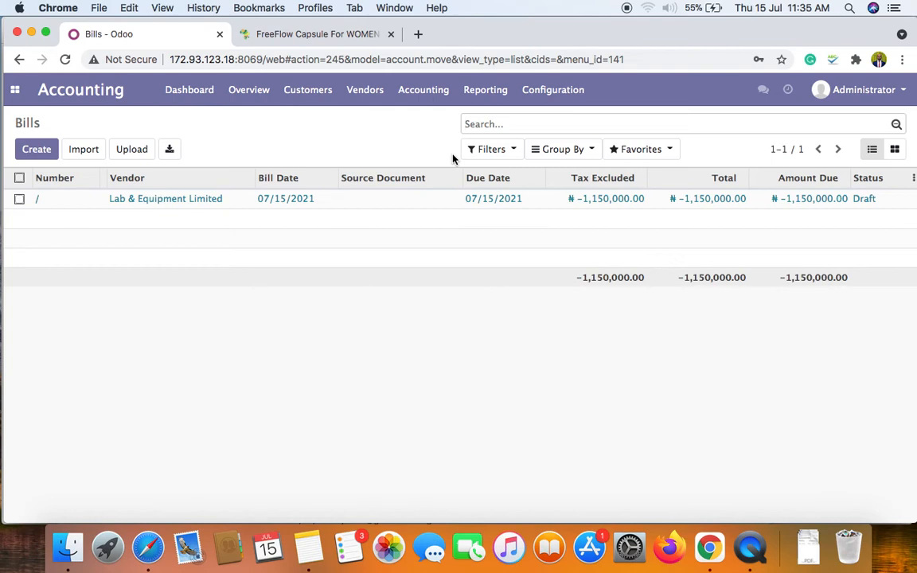
pyautogui.click(353, 207)
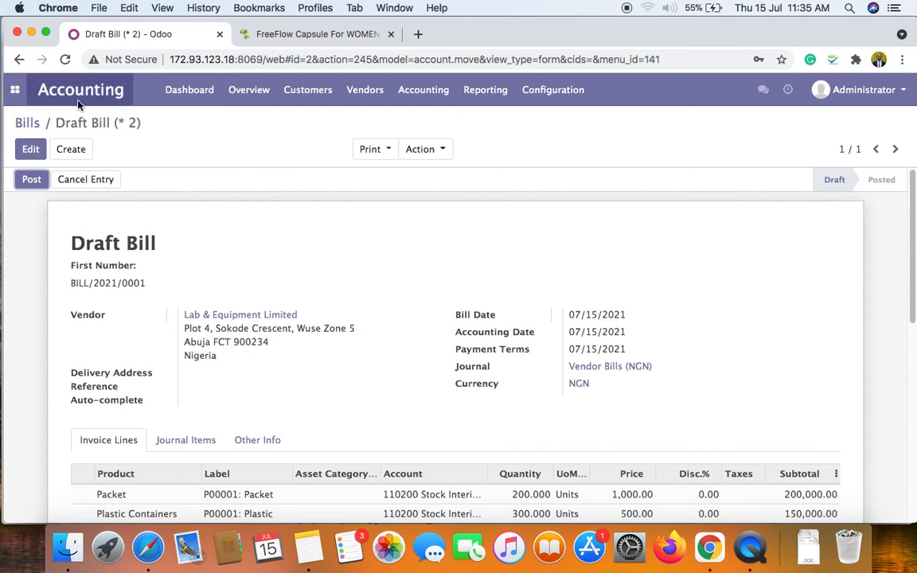
# Post the Lab & Equipment Limited draft bill and review its lines, amount due and status history.
pyautogui.scroll(-5, 380, 287)
pyautogui.scroll(5, 381, 291)
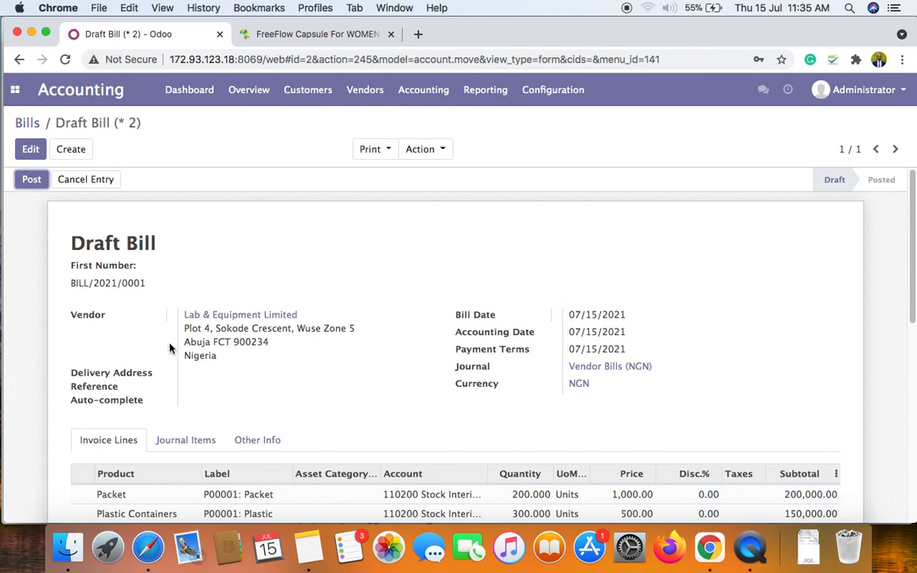
pyautogui.scroll(-5, 140, 313)
pyautogui.scroll(5, 140, 318)
pyautogui.click(42, 182)
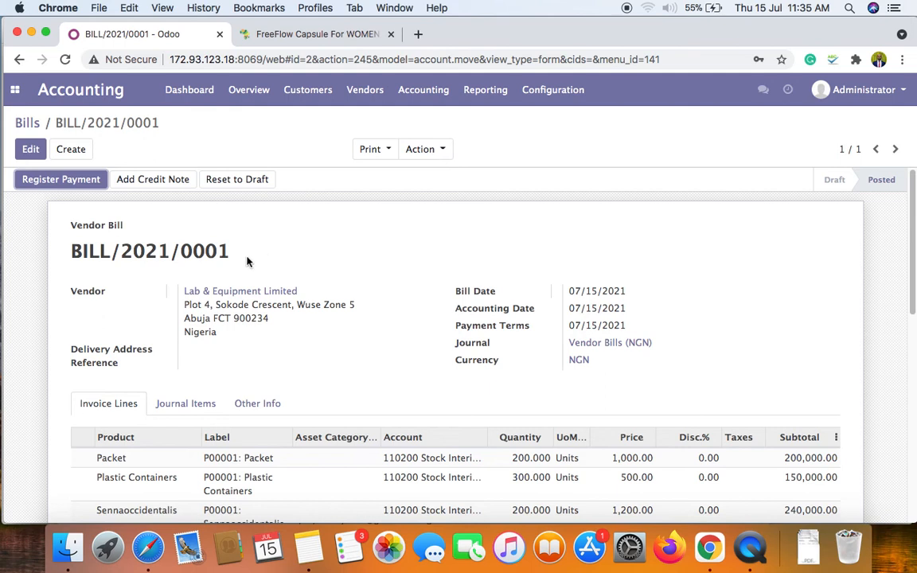
pyautogui.scroll(-10, 252, 267)
pyautogui.scroll(10, 251, 271)
pyautogui.scroll(-10, 227, 275)
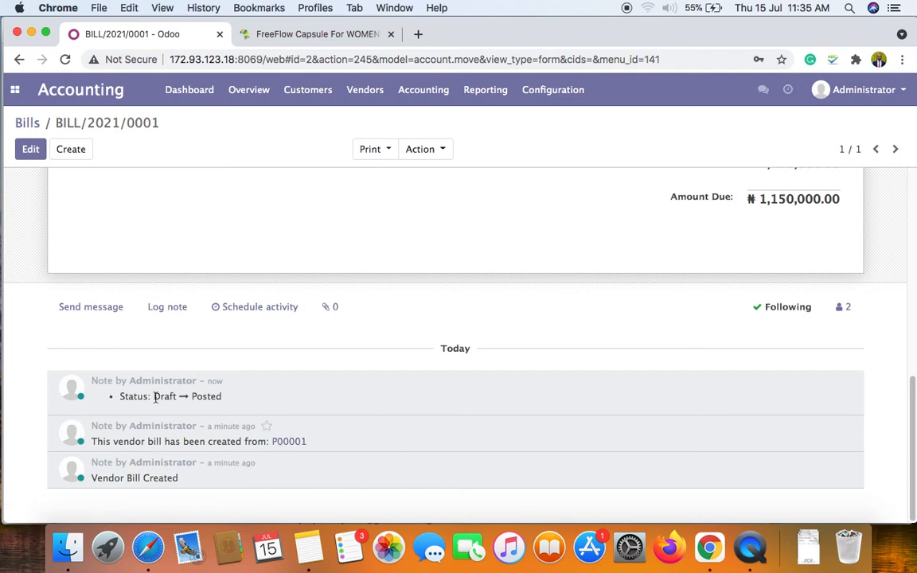
pyautogui.scroll(8, 215, 424)
pyautogui.scroll(-8, 215, 424)
pyautogui.scroll(8, 252, 439)
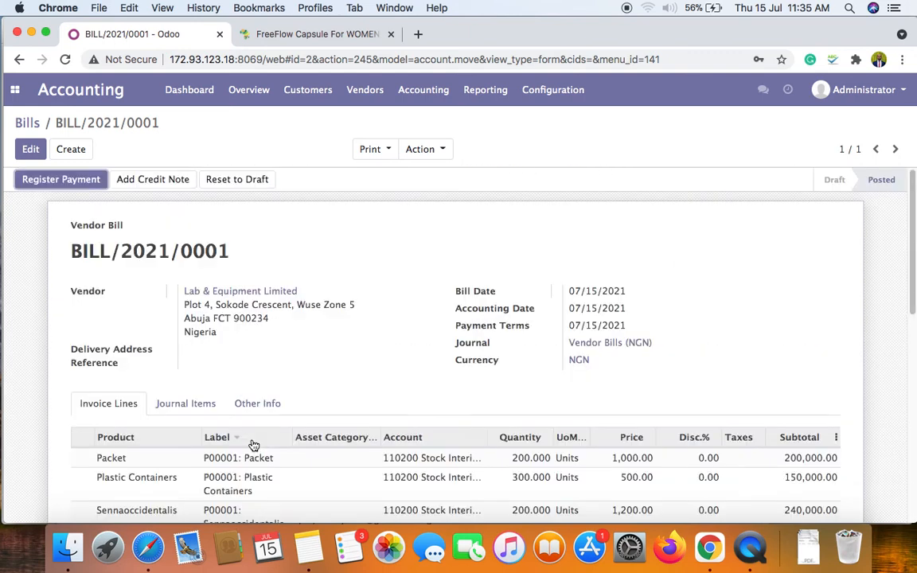
# Register and validate the bill's full payment through the Afroganik GTBank Account (NGN) journal with the Manual payment method.
pyautogui.click(59, 182)
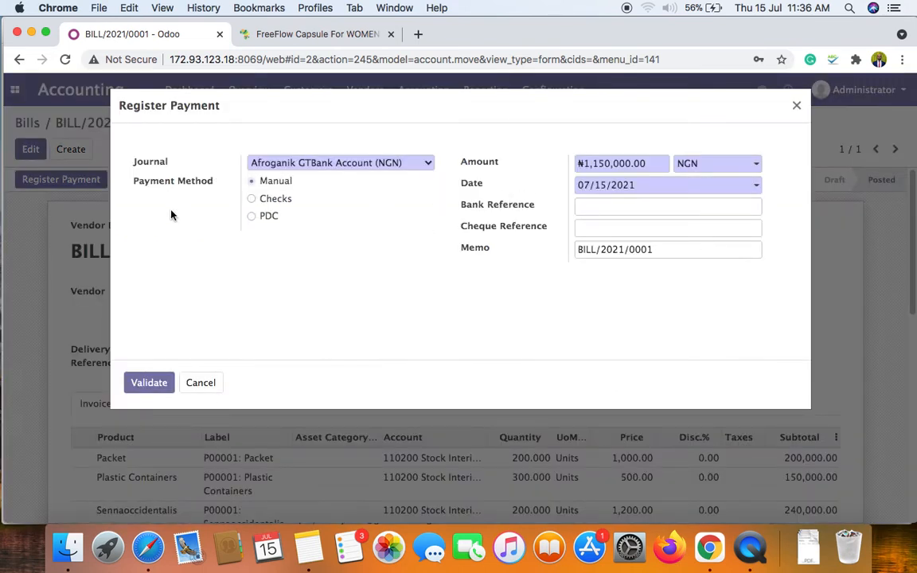
pyautogui.click(303, 164)
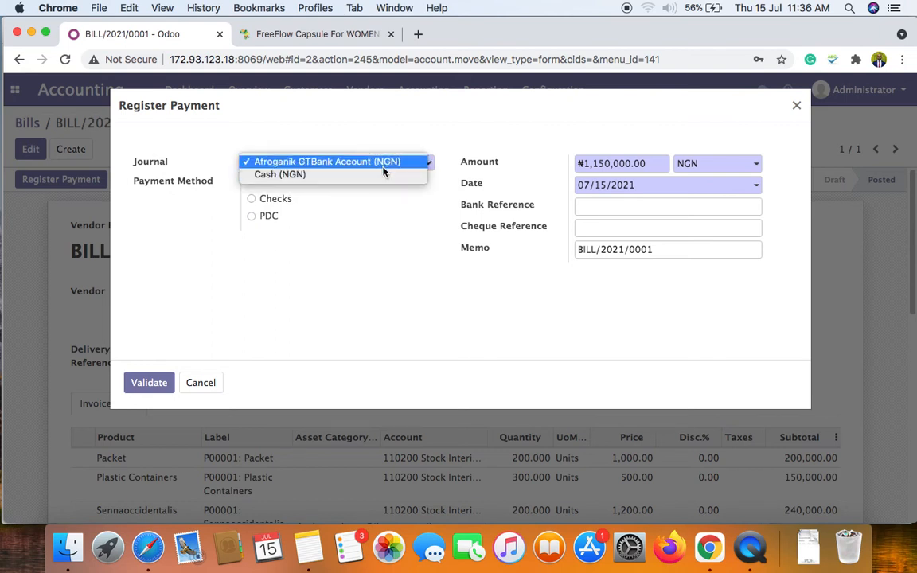
pyautogui.click(347, 193)
pyautogui.click(317, 163)
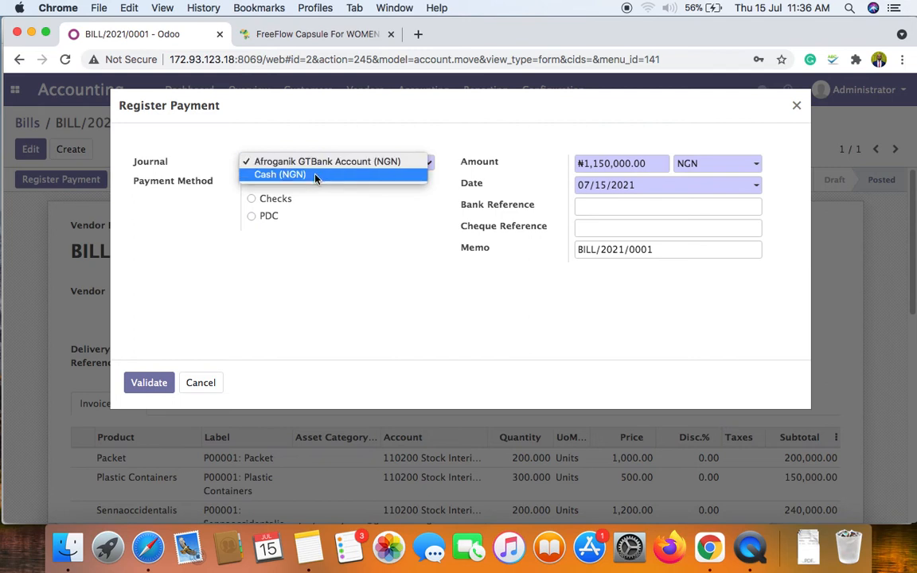
pyautogui.click(346, 201)
pyautogui.click(317, 163)
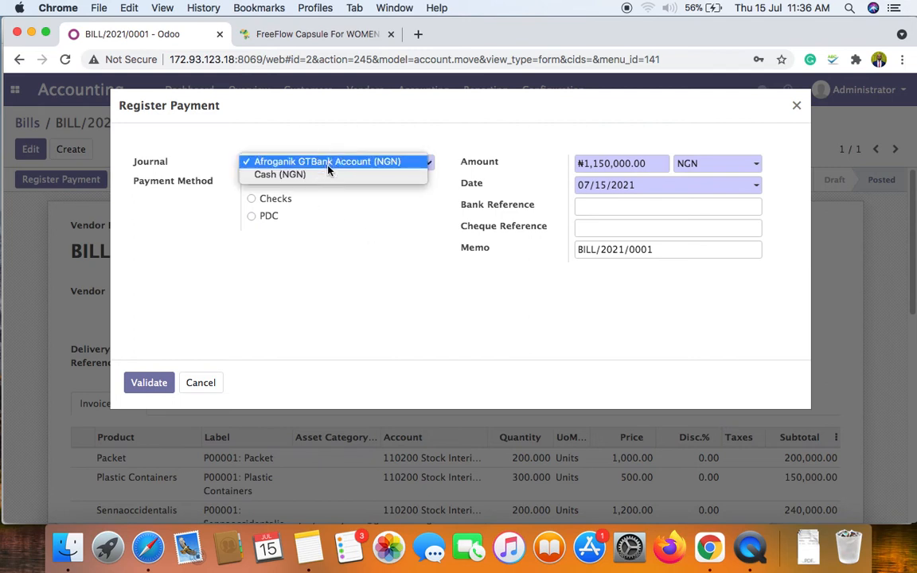
pyautogui.click(351, 197)
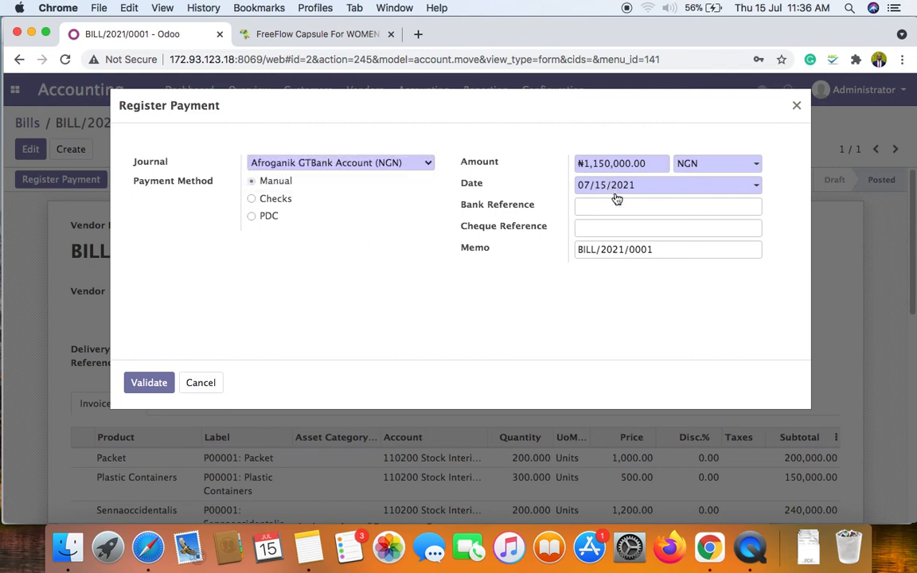
pyautogui.click(157, 384)
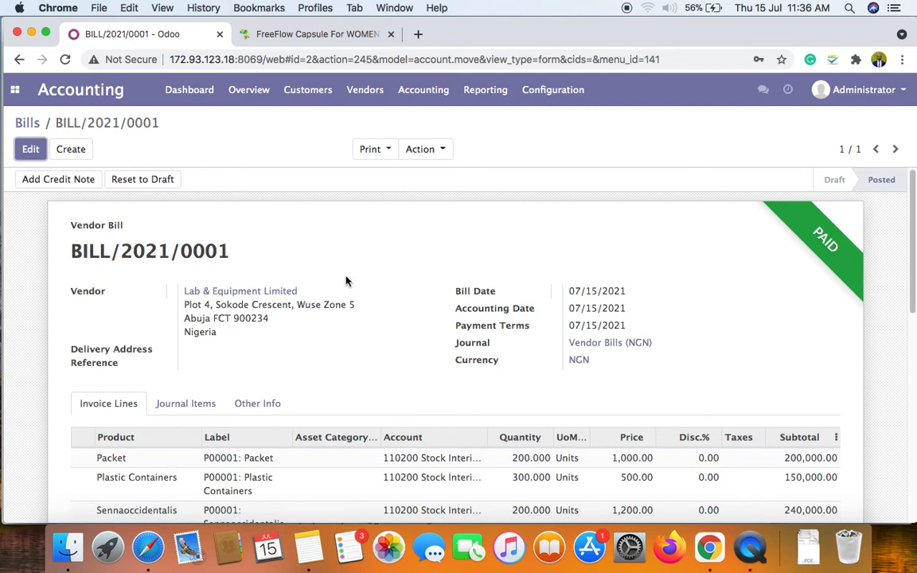
# Switch to Inventory and open the pending receipt from Lab & Equipment Limited for purchase order P00001.
pyautogui.click(15, 90)
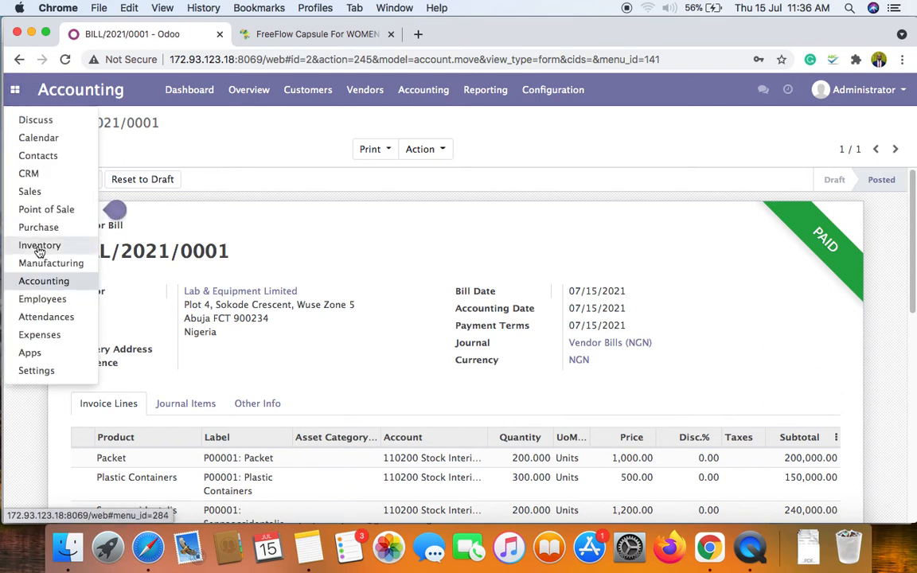
pyautogui.click(39, 246)
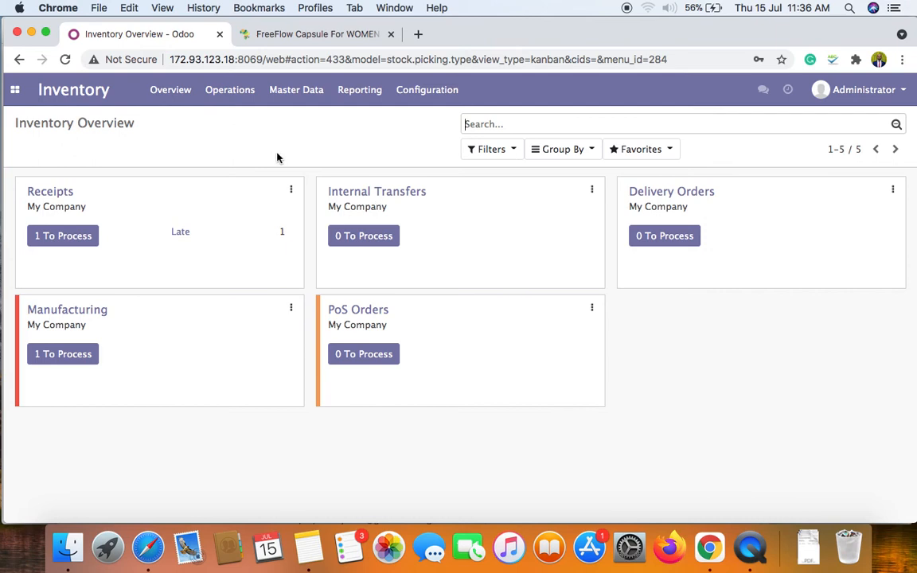
pyautogui.click(79, 240)
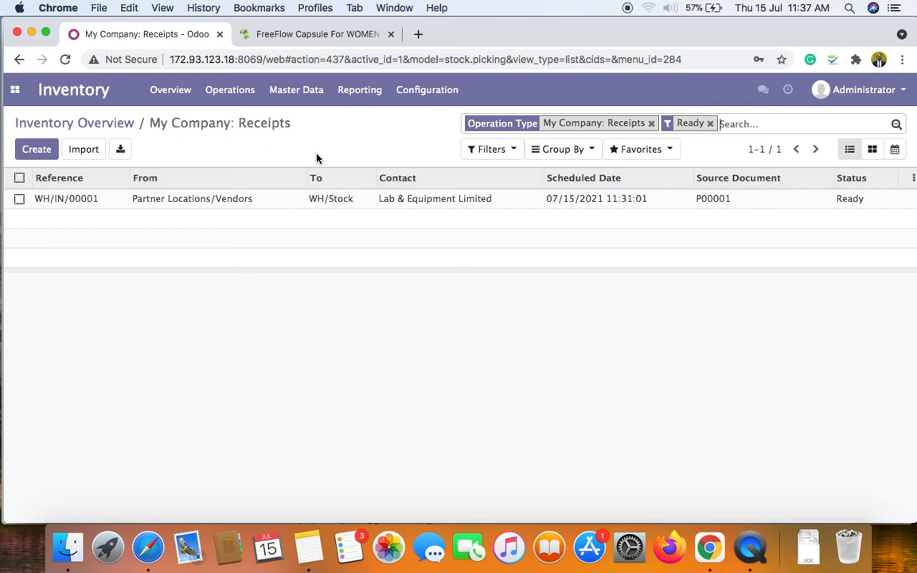
pyautogui.click(261, 204)
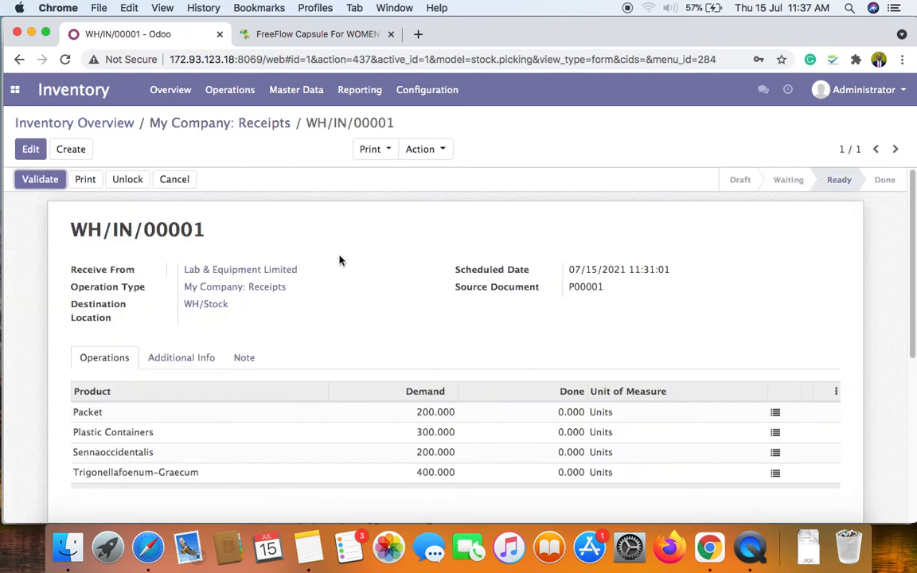
# Check the receipt's product demands, validate it and apply the immediate transfer for all quantities.
pyautogui.scroll(-2, 342, 236)
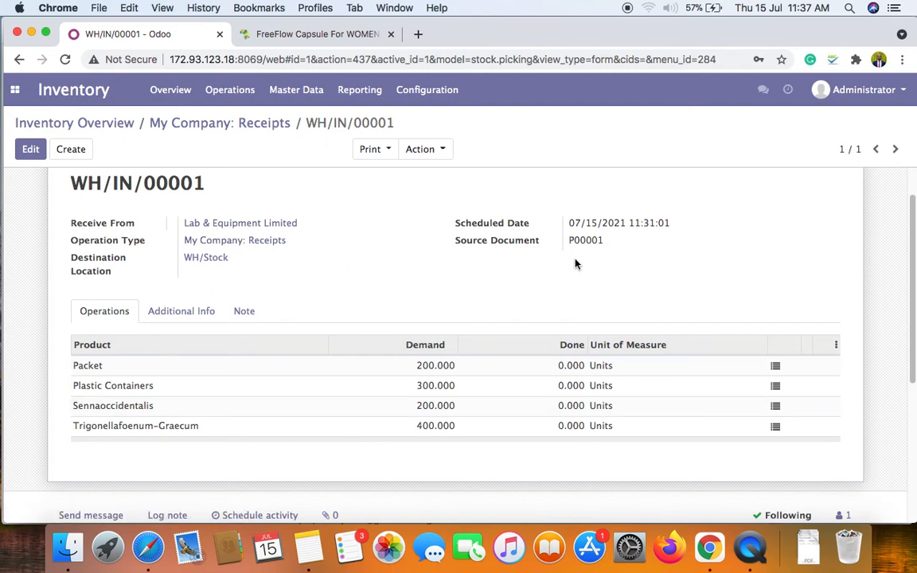
pyautogui.scroll(-5, 565, 293)
pyautogui.scroll(6, 565, 293)
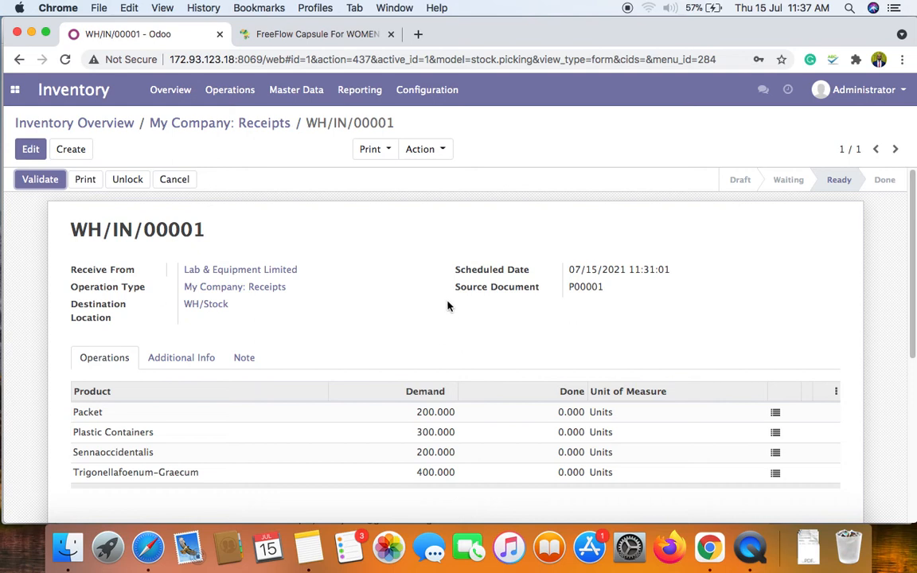
pyautogui.scroll(-2, 442, 299)
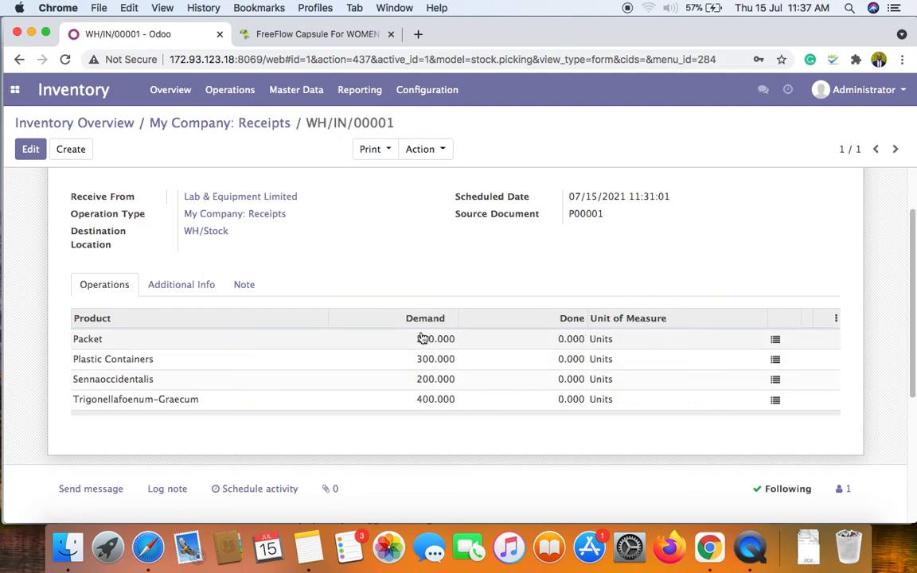
pyautogui.scroll(2, 398, 319)
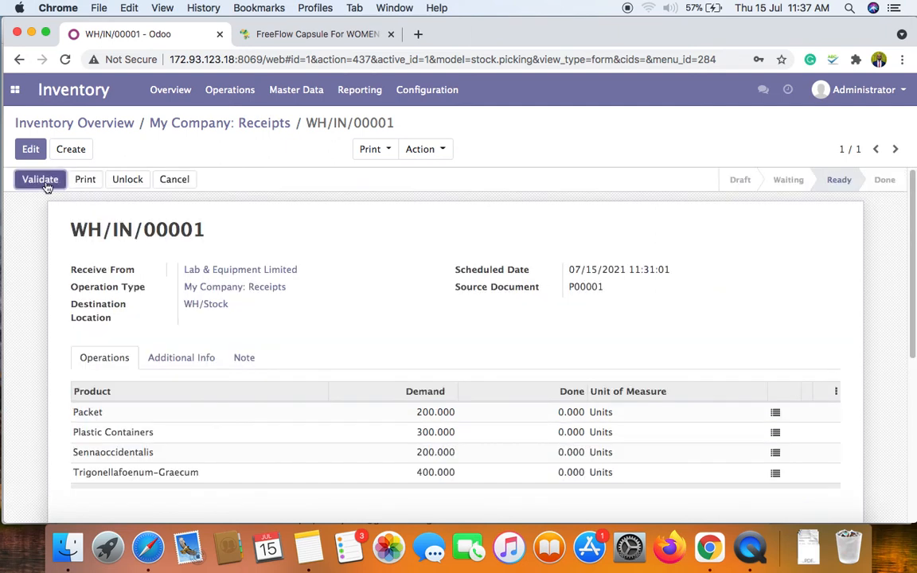
pyautogui.click(40, 179)
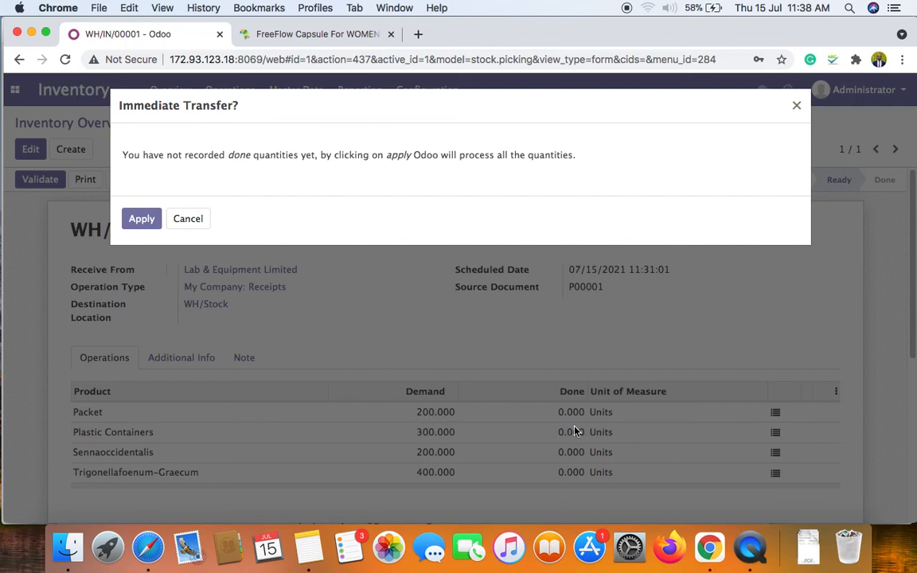
pyautogui.click(144, 219)
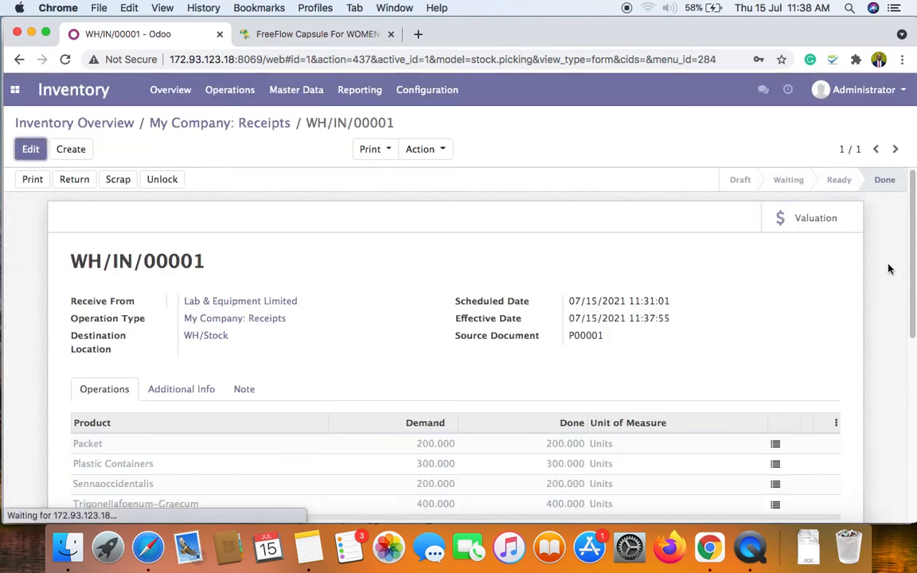
# Review the validated receipt's operations and status history, and check the on-hand quantities in the Inventory product list.
pyautogui.scroll(-10, 337, 326)
pyautogui.scroll(10, 338, 325)
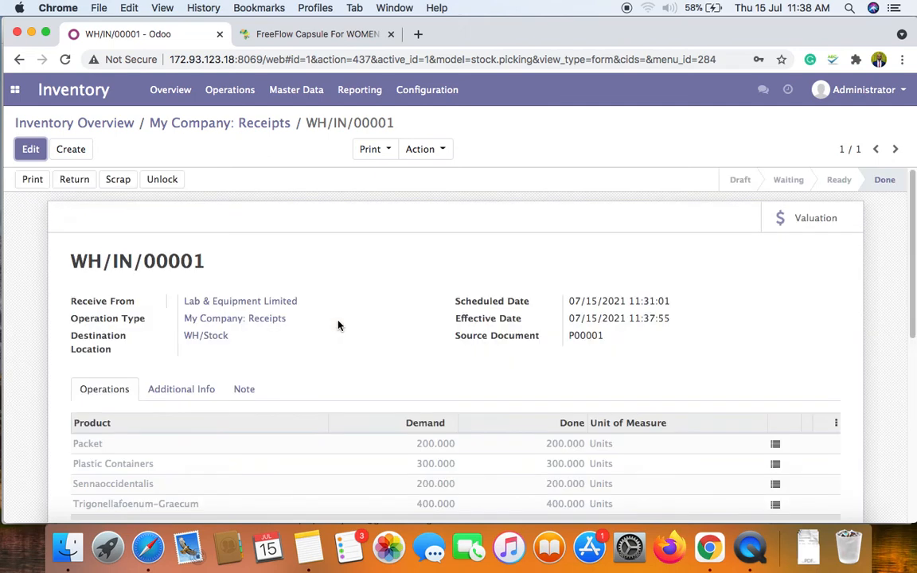
pyautogui.scroll(-10, 331, 327)
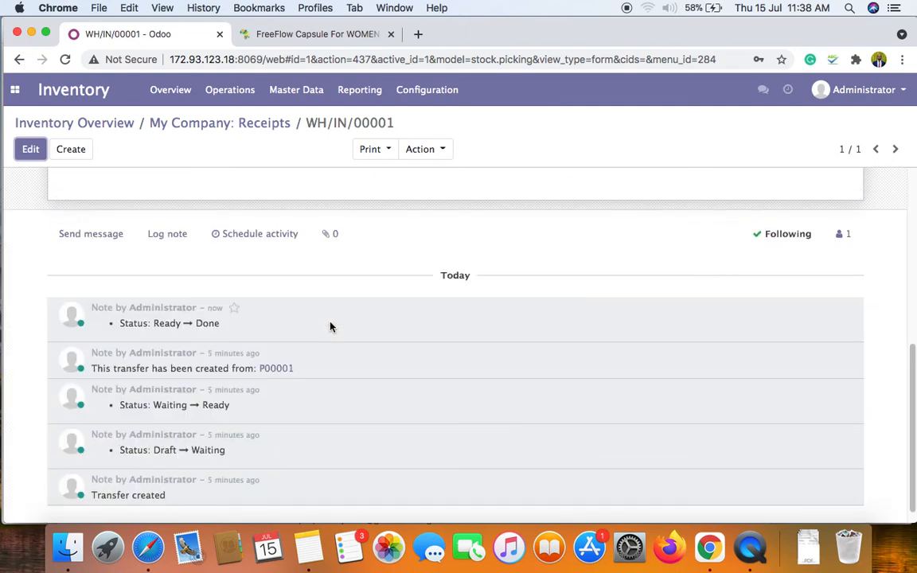
pyautogui.scroll(10, 331, 326)
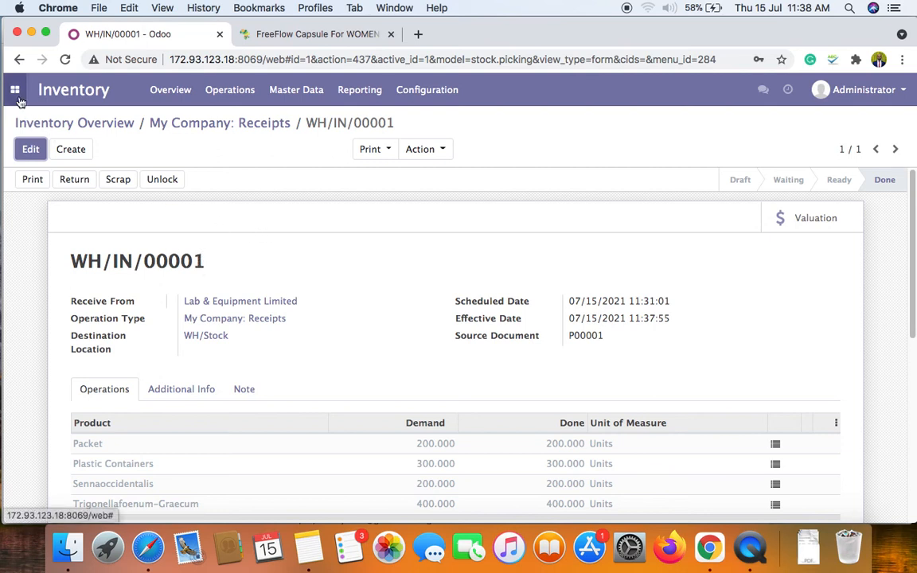
pyautogui.click(281, 94)
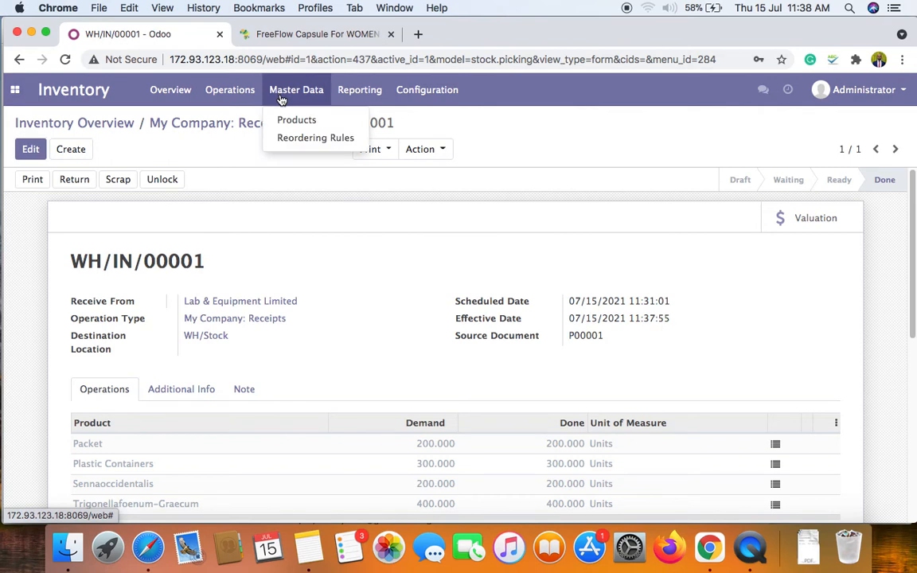
pyautogui.click(297, 125)
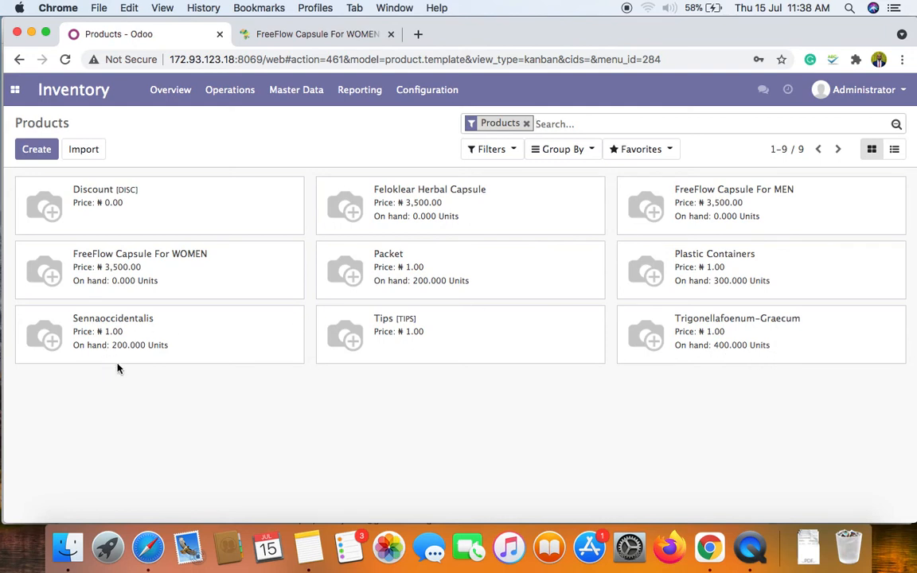
# Switch to Manufacturing, open the FreeFlow Capsule For WOMEN manufacturing order and review its component quantities.
pyautogui.click(14, 90)
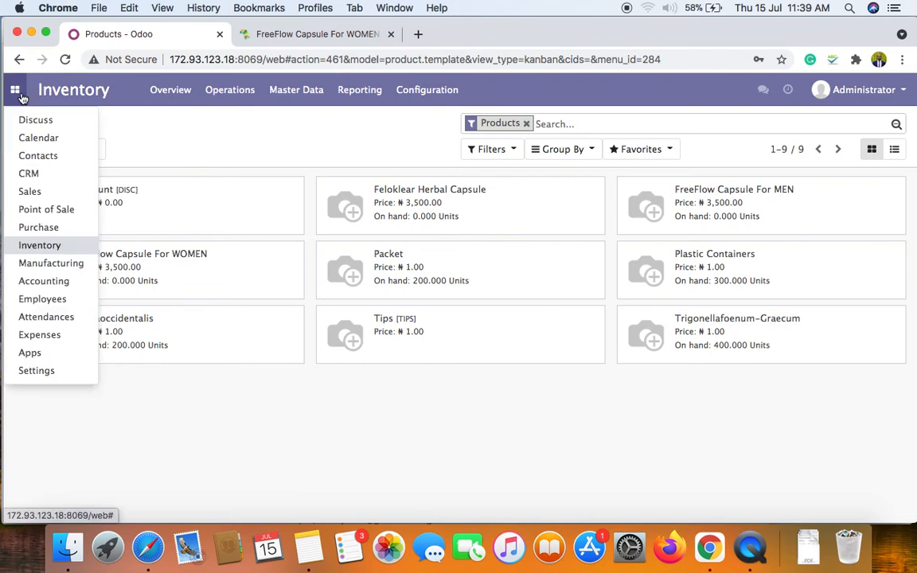
pyautogui.click(60, 263)
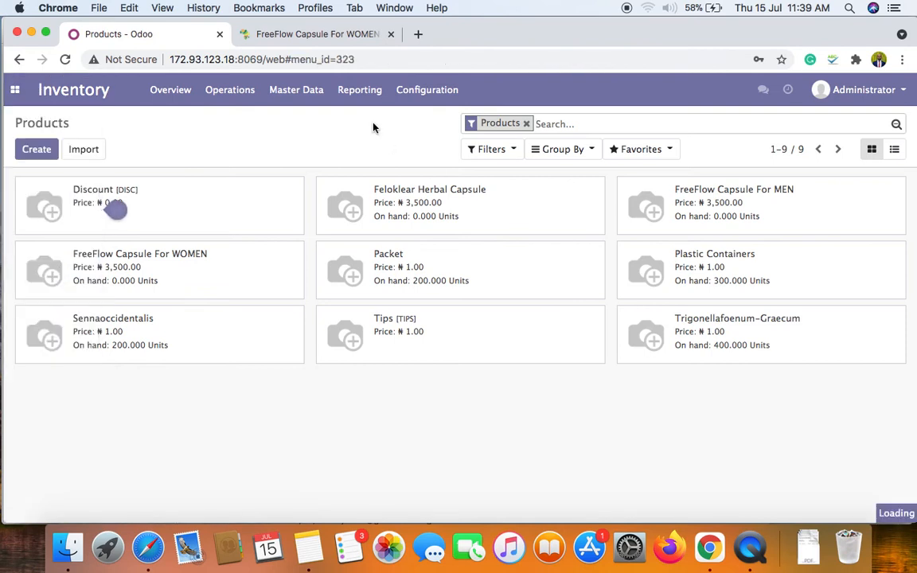
pyautogui.click(259, 92)
pyautogui.click(280, 126)
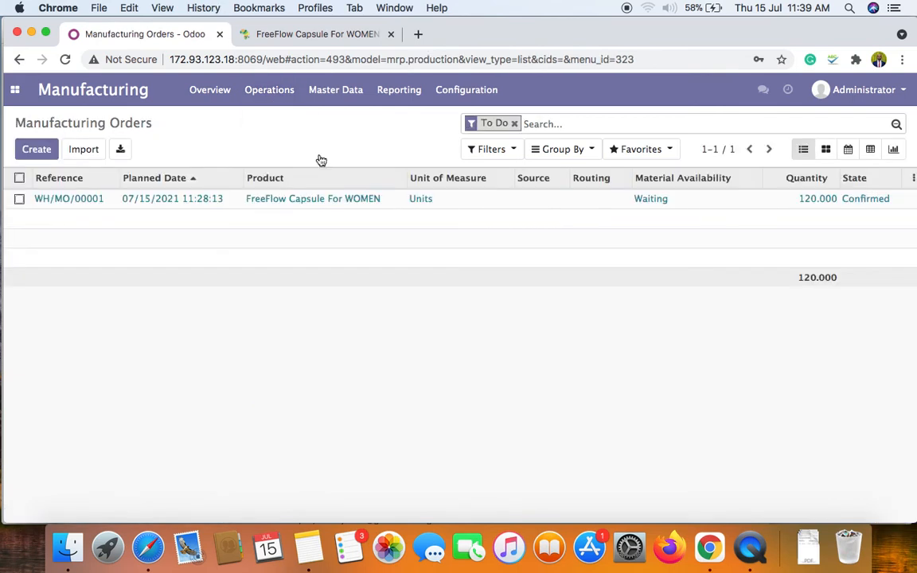
pyautogui.click(375, 200)
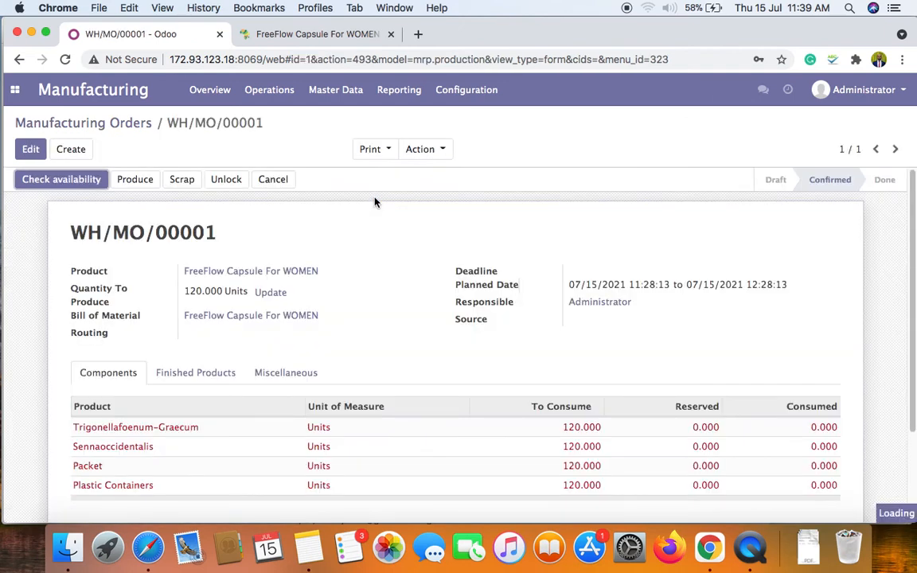
pyautogui.scroll(-5, 900, 317)
pyautogui.scroll(5, 900, 318)
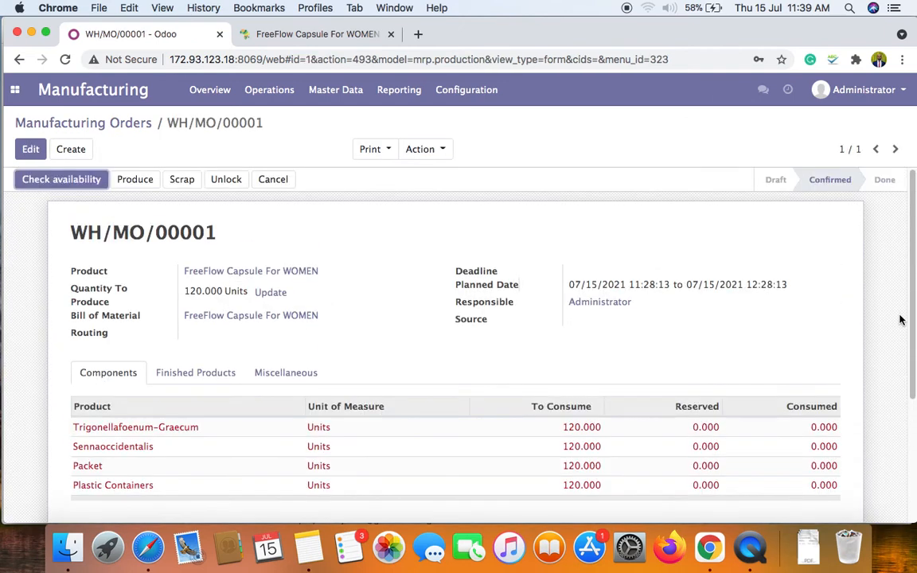
pyautogui.scroll(-1, 837, 327)
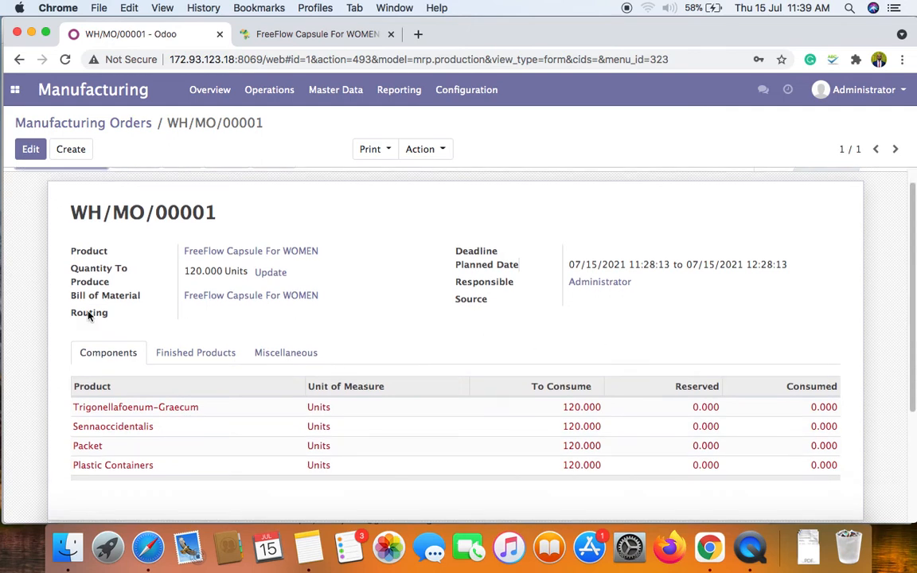
pyautogui.scroll(1, 79, 270)
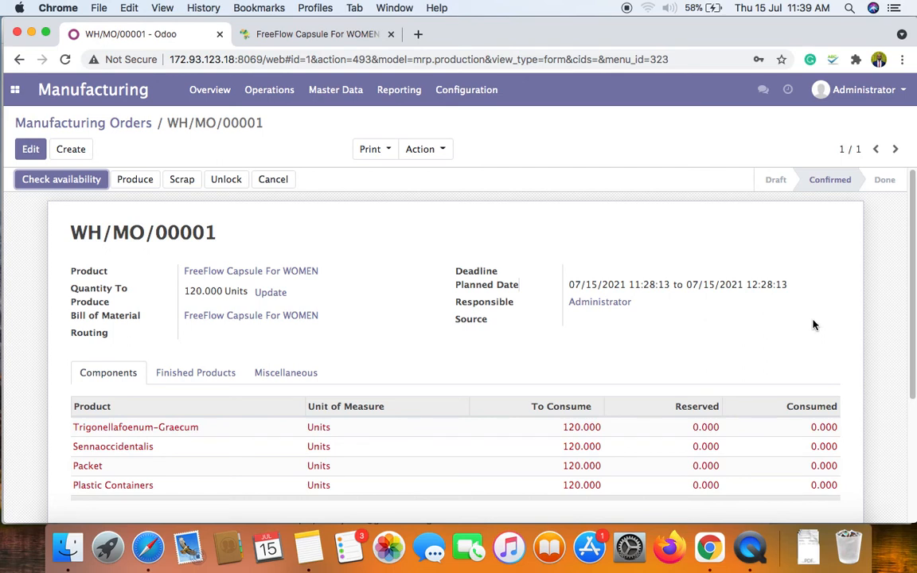
# Check component availability for the manufacturing order and review the reserved quantities.
pyautogui.click(46, 180)
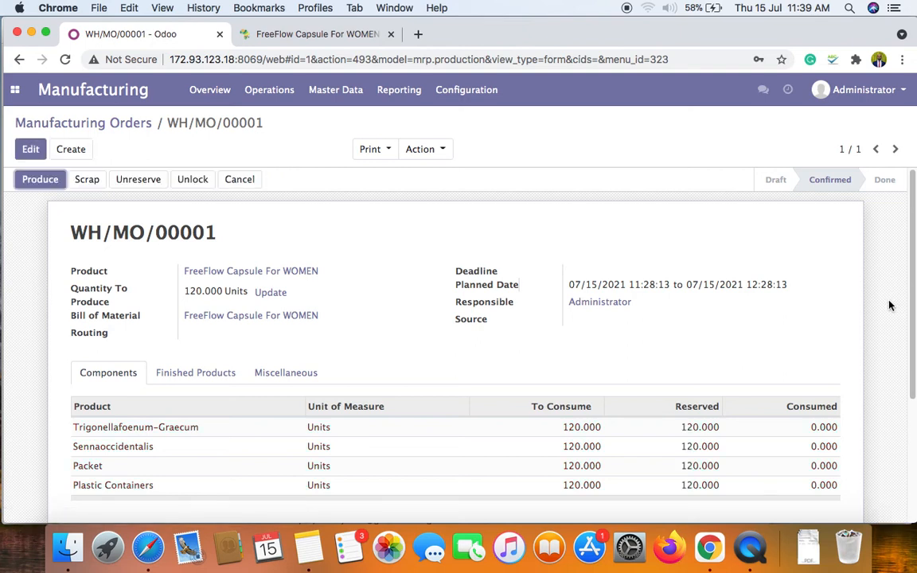
pyautogui.scroll(-3, 891, 305)
pyautogui.scroll(3, 565, 340)
pyautogui.scroll(-1, 478, 326)
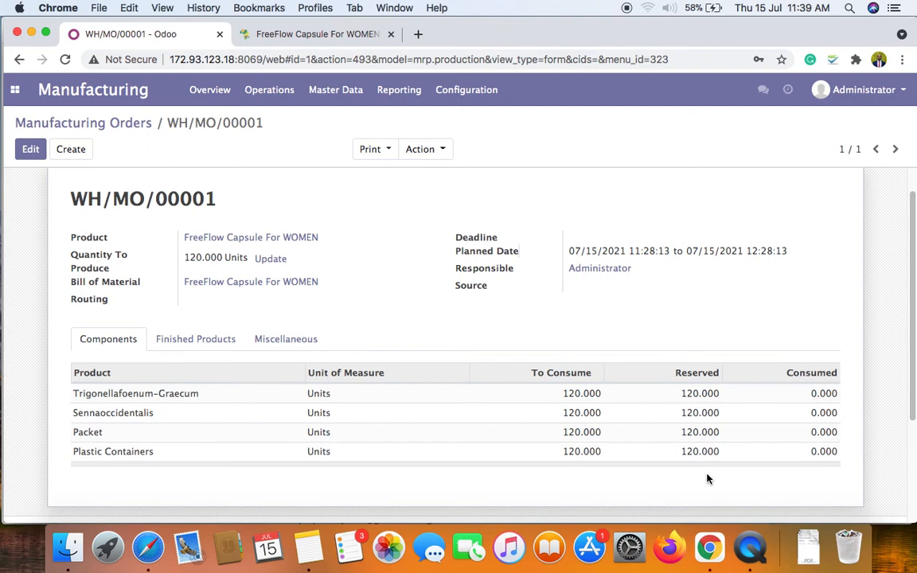
pyautogui.scroll(1, 827, 440)
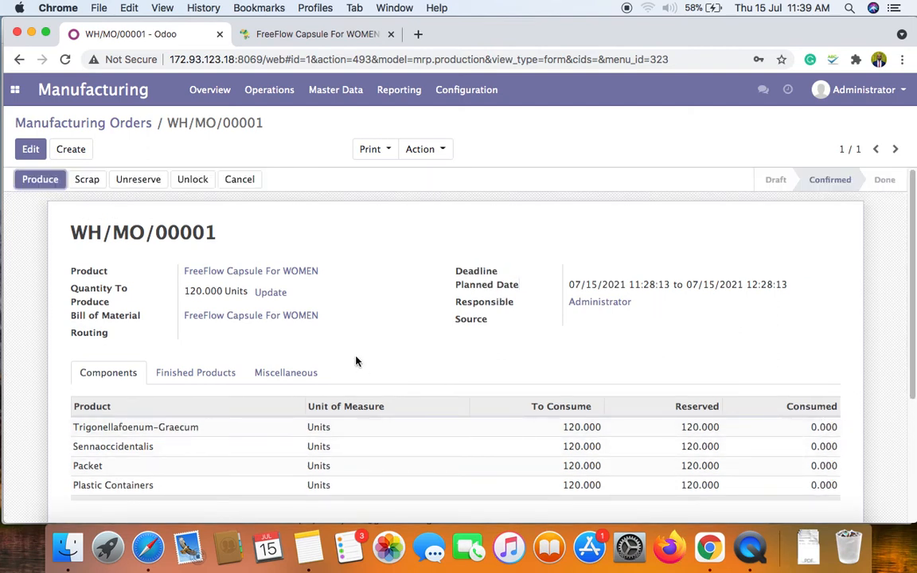
# Record production of 120 FreeFlow Capsule For WOMEN units with all components consumed and mark the manufacturing order as done.
pyautogui.click(44, 183)
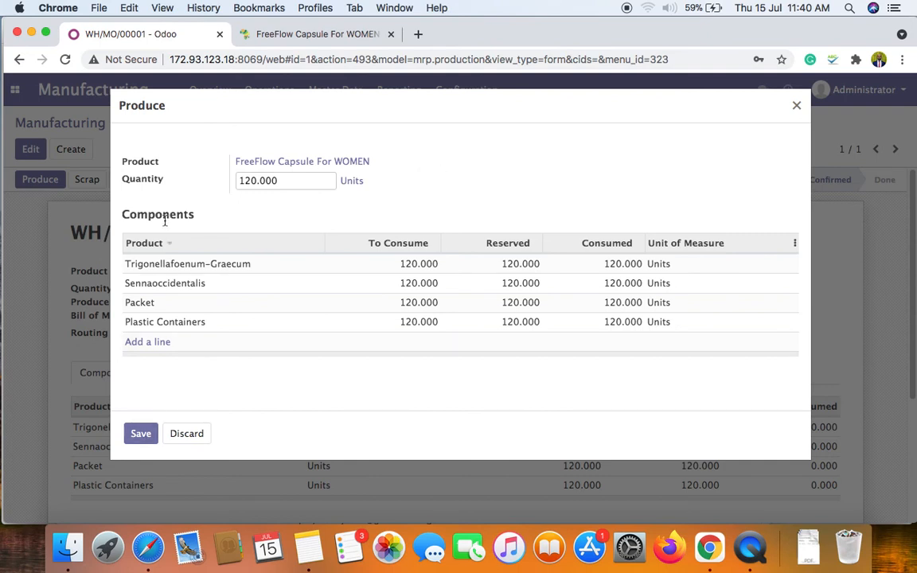
pyautogui.click(140, 434)
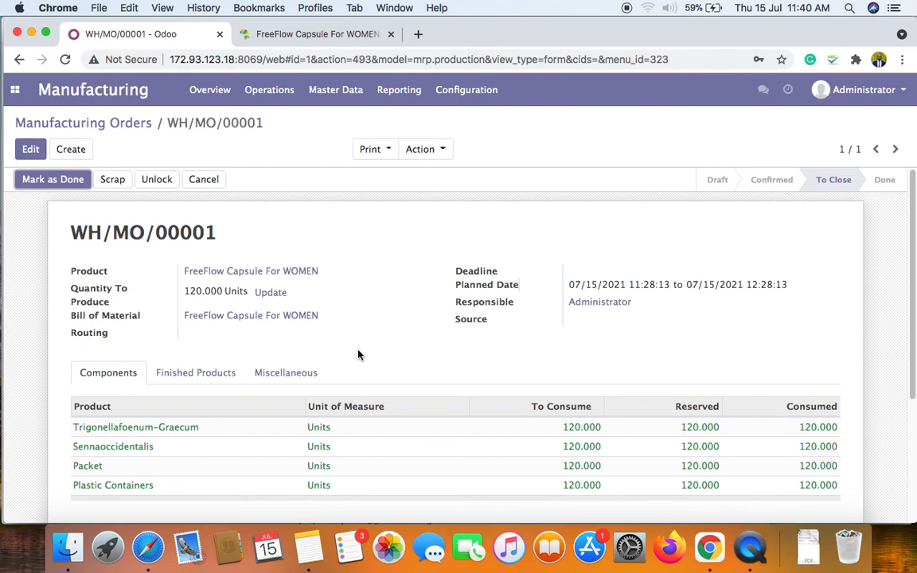
pyautogui.scroll(-2, 297, 330)
pyautogui.click(61, 183)
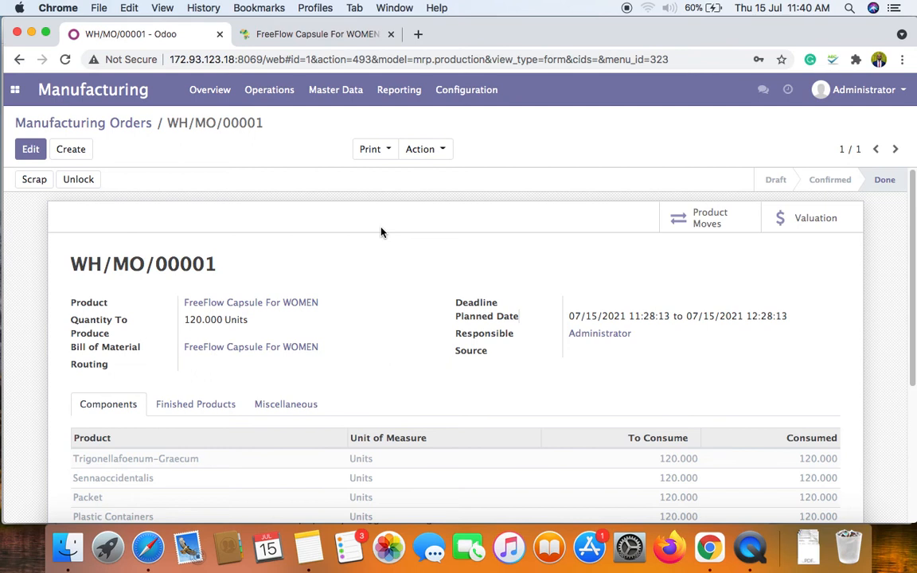
# Review the completed manufacturing order and check the on-hand quantities in the Manufacturing product list.
pyautogui.scroll(-5, 383, 244)
pyautogui.scroll(5, 383, 243)
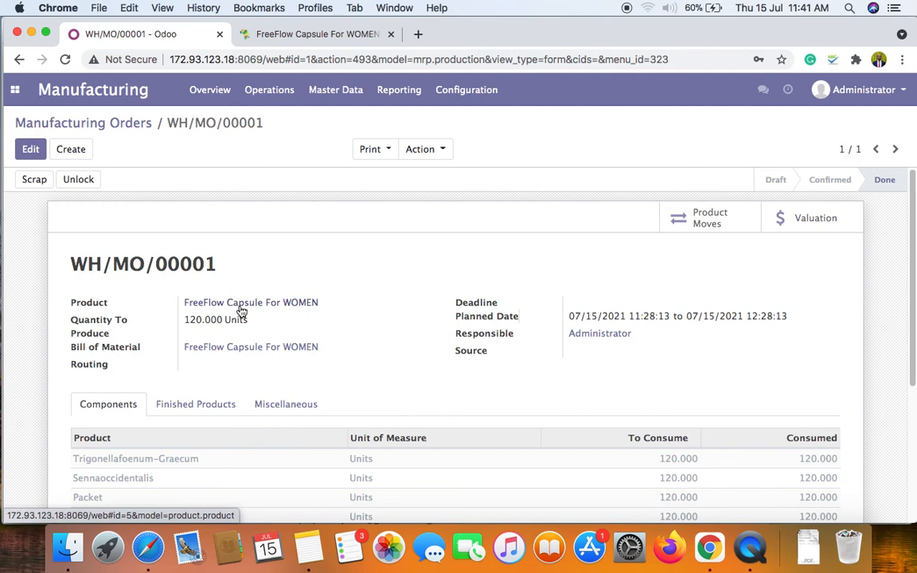
pyautogui.click(336, 92)
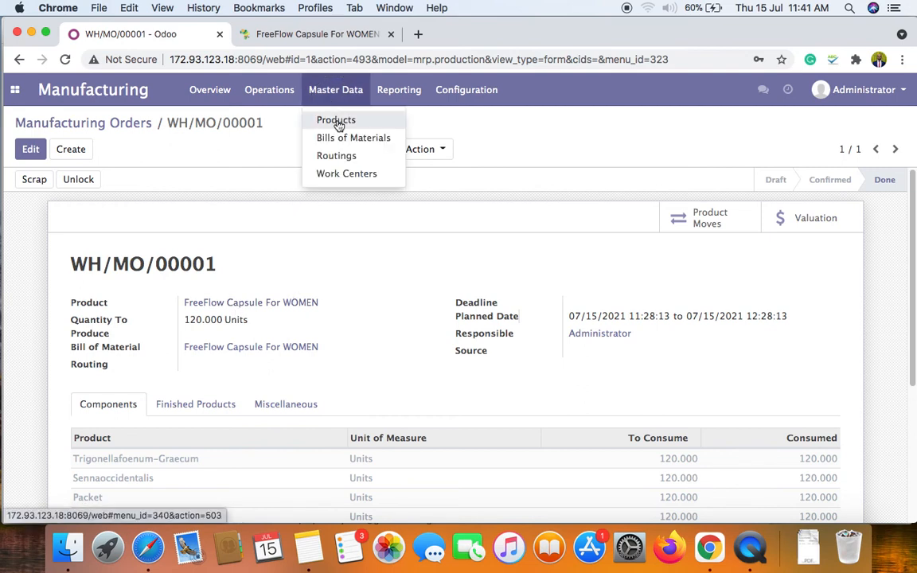
pyautogui.click(336, 121)
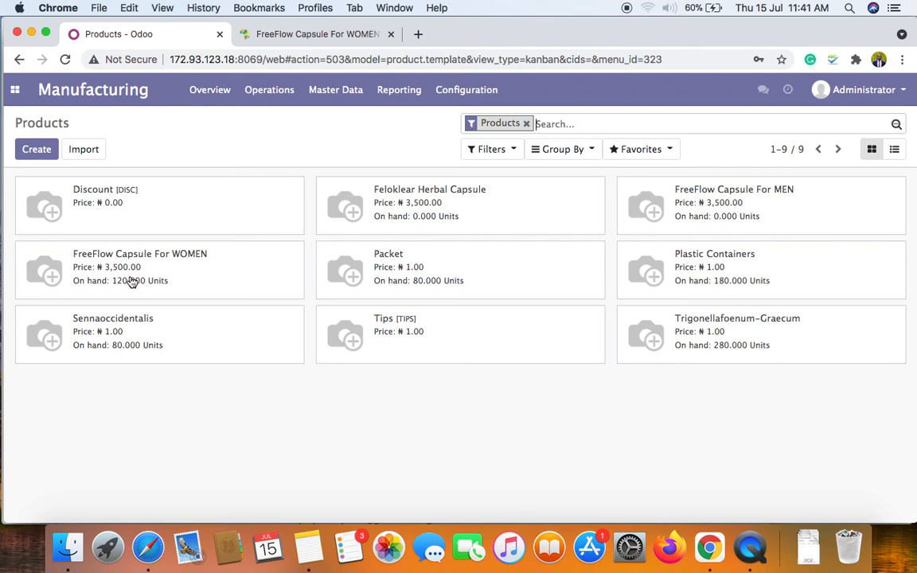
# Switch to Sales, start a new quotation and open the full creation form for a new customer.
pyautogui.click(16, 92)
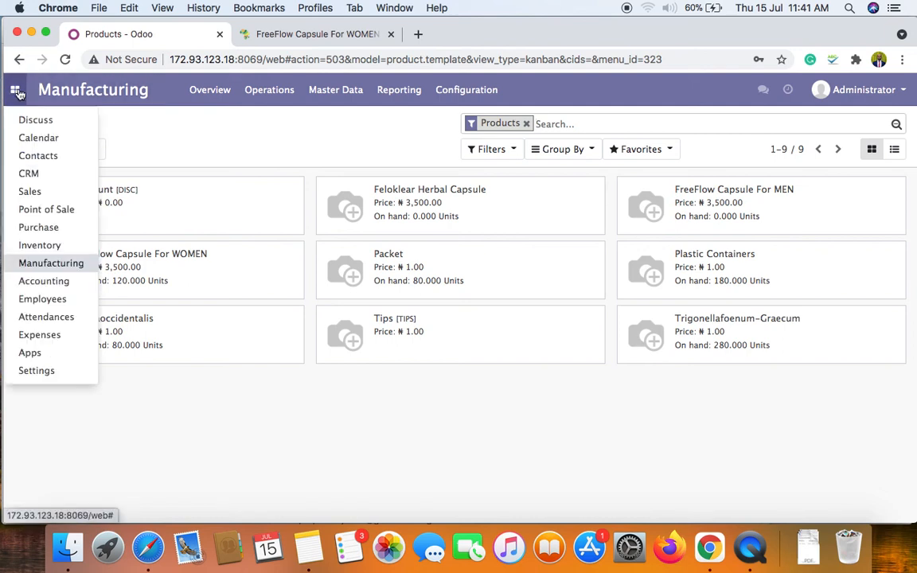
pyautogui.click(30, 193)
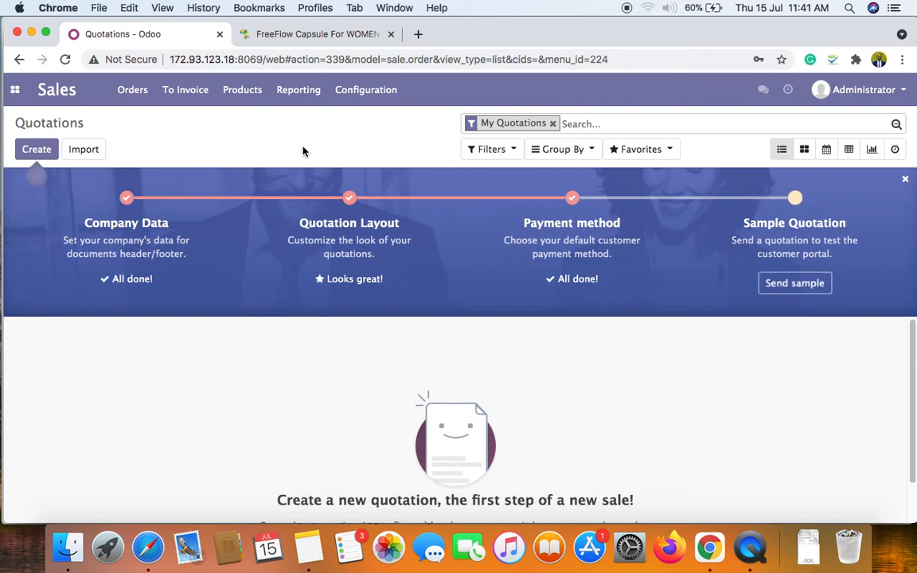
pyautogui.click(34, 152)
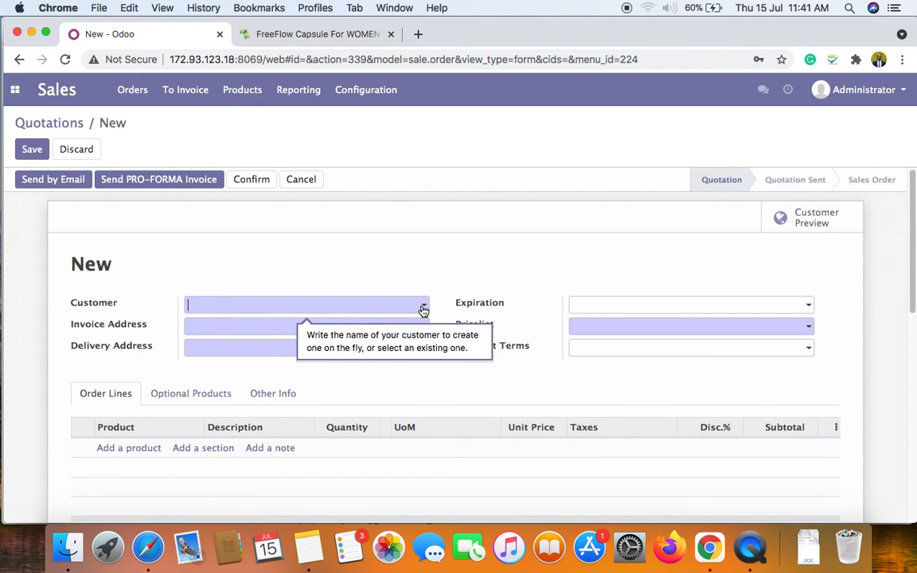
pyautogui.click(423, 309)
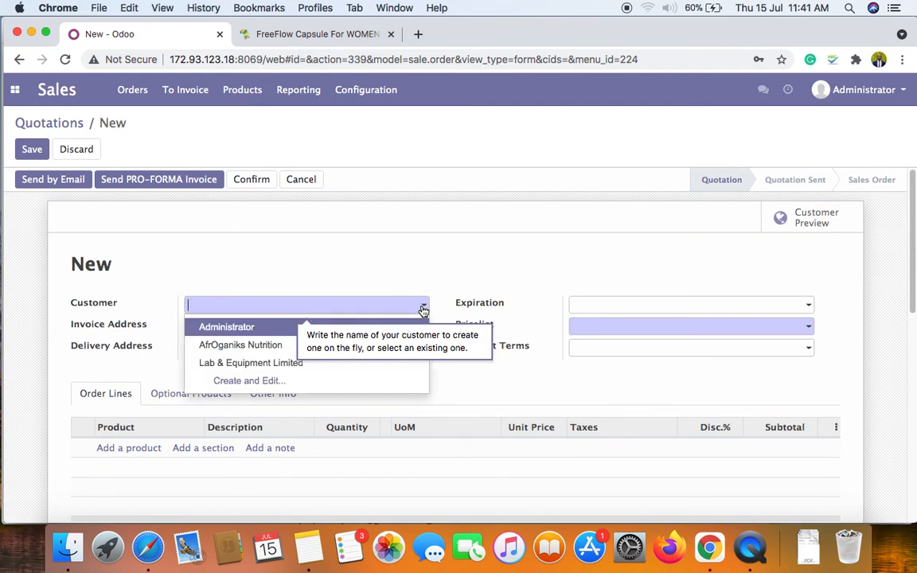
pyautogui.click(265, 383)
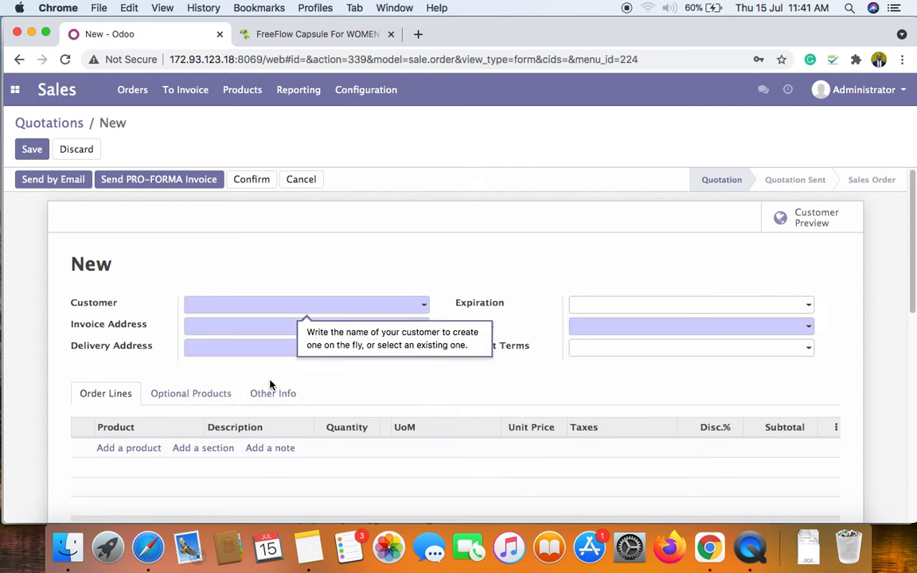
pyautogui.click(231, 308)
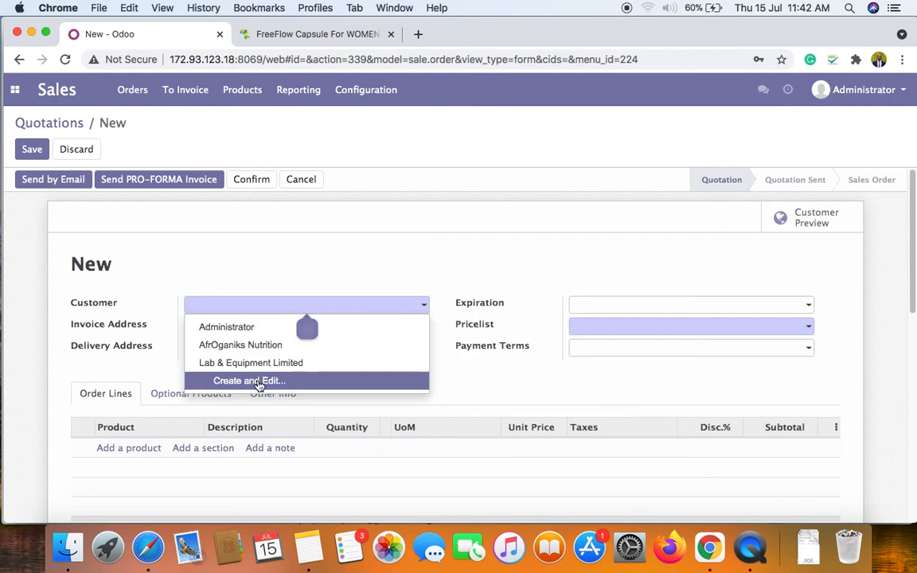
pyautogui.click(259, 383)
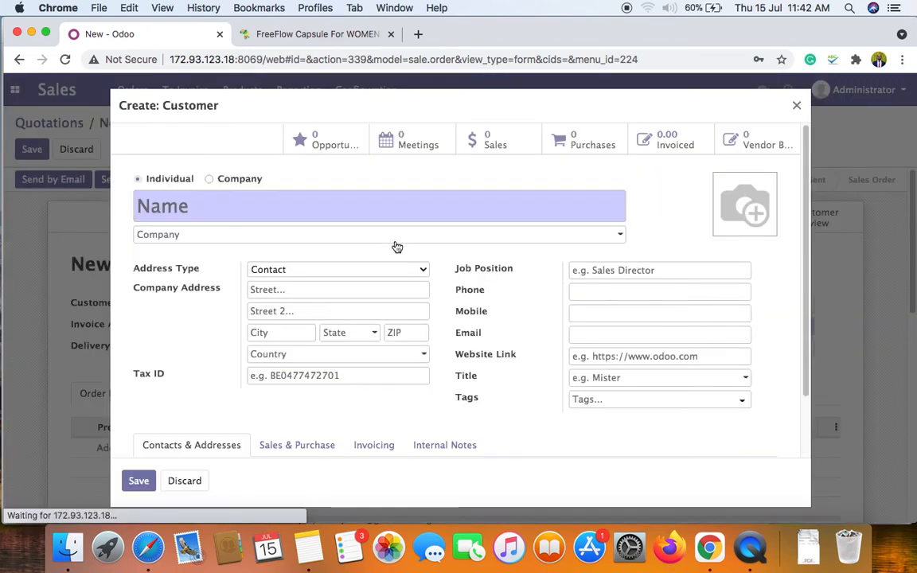
# Set the new customer's type to Company and name it HMedix Pharm.
pyautogui.click(166, 206)
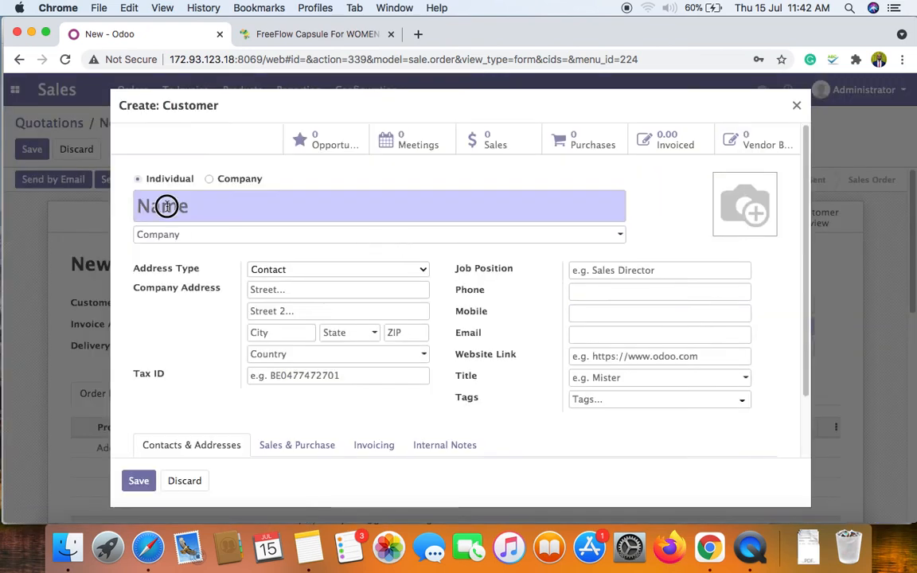
pyautogui.click(210, 181)
pyautogui.click(199, 206)
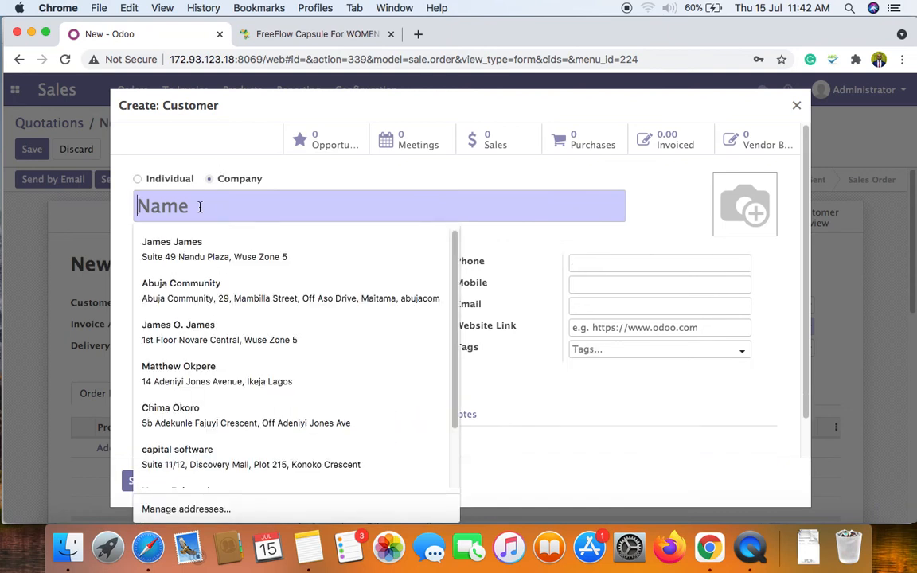
pyautogui.write('H')
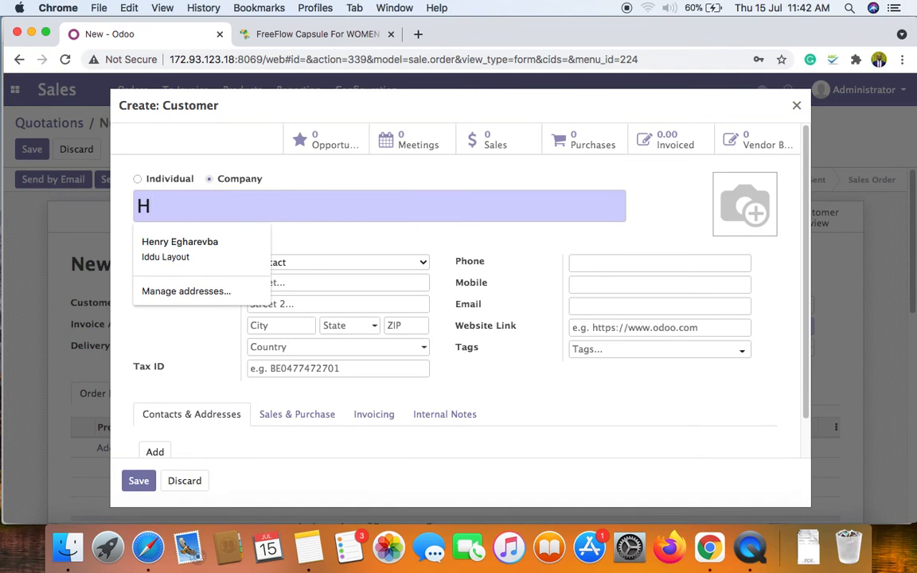
pyautogui.write('Medic')
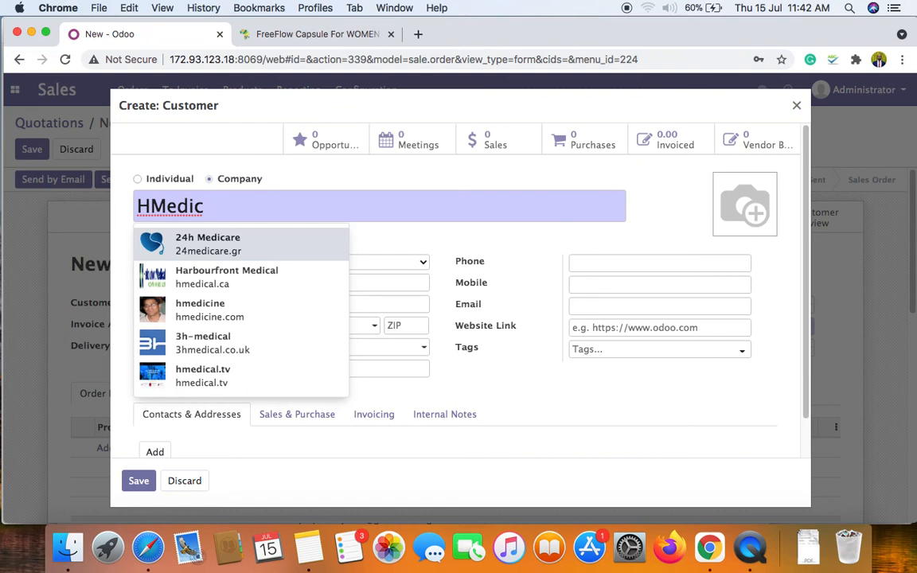
pyautogui.press('BackSpace')
pyautogui.press('BackSpace')
pyautogui.write('x')
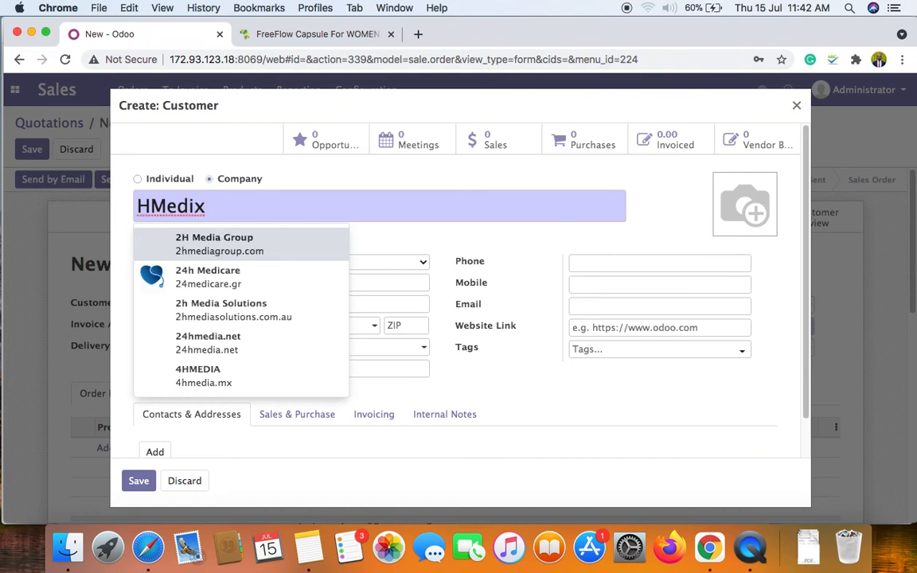
pyautogui.write(' Pharm')
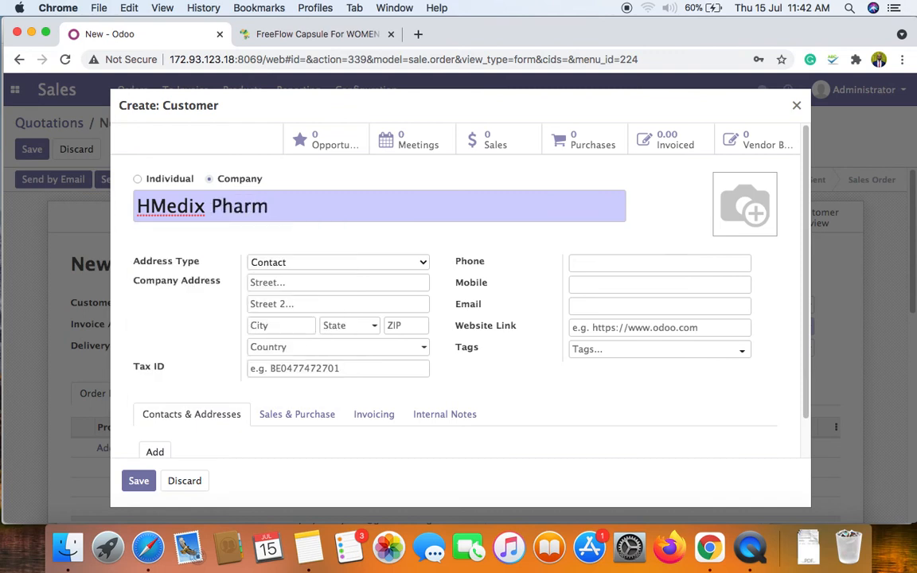
# Fill in the customer's street address, city, ZIP, phone and email from the saved Abuja Community address.
pyautogui.click(275, 284)
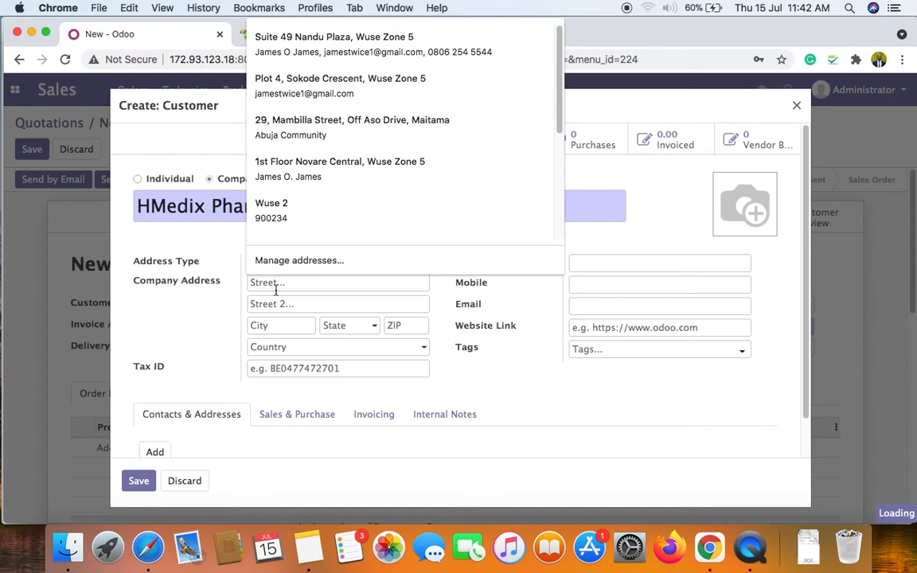
pyautogui.click(266, 127)
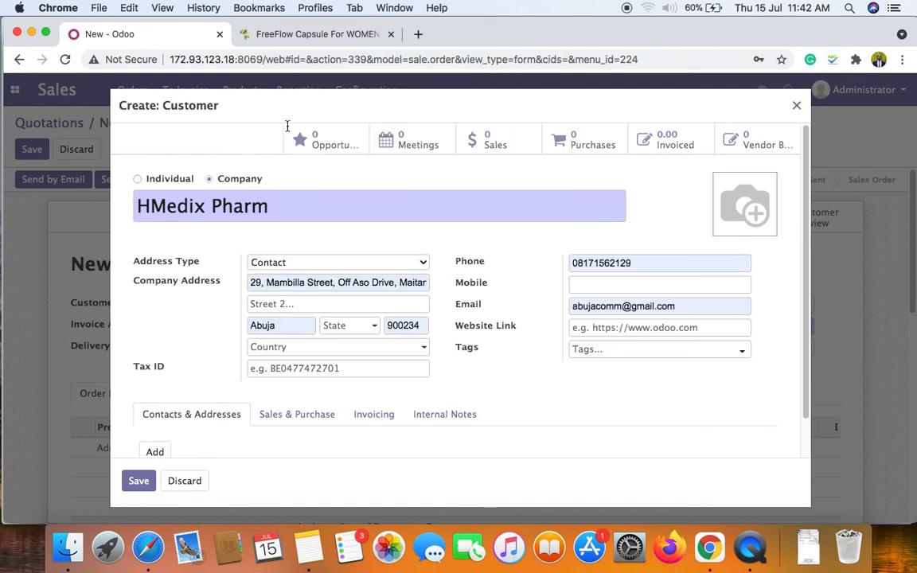
pyautogui.click(620, 306)
pyautogui.click(530, 277)
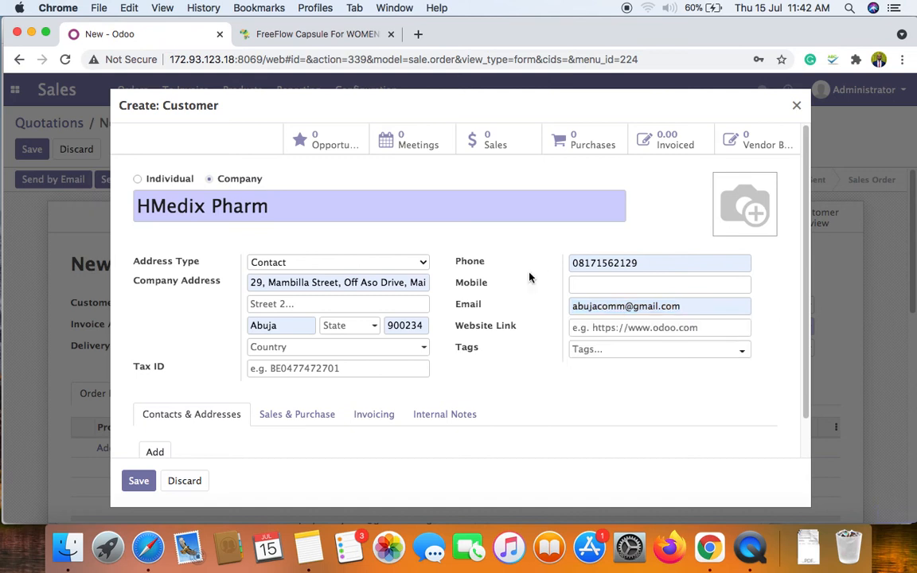
# Set the customer's country to Nigeria and the state to Federal Capital Territory.
pyautogui.click(308, 349)
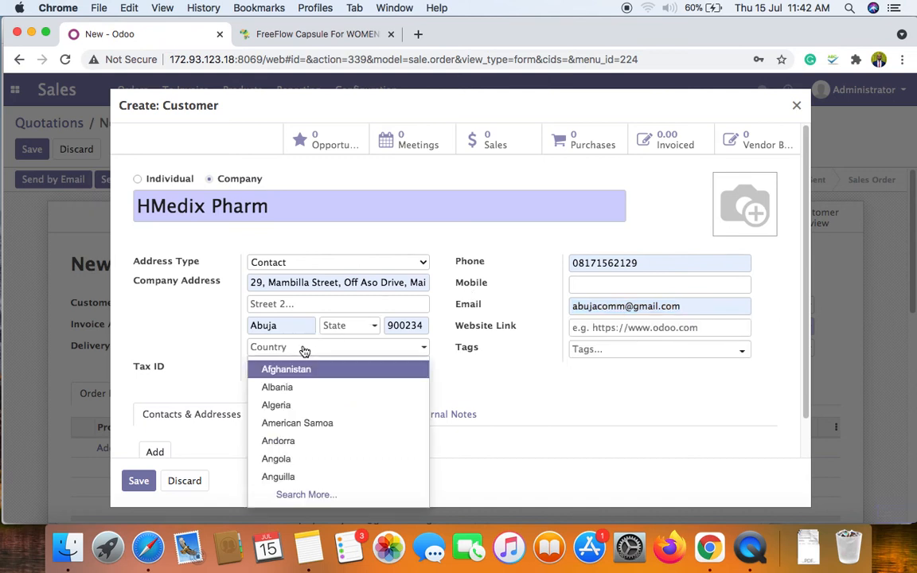
pyautogui.write('niger')
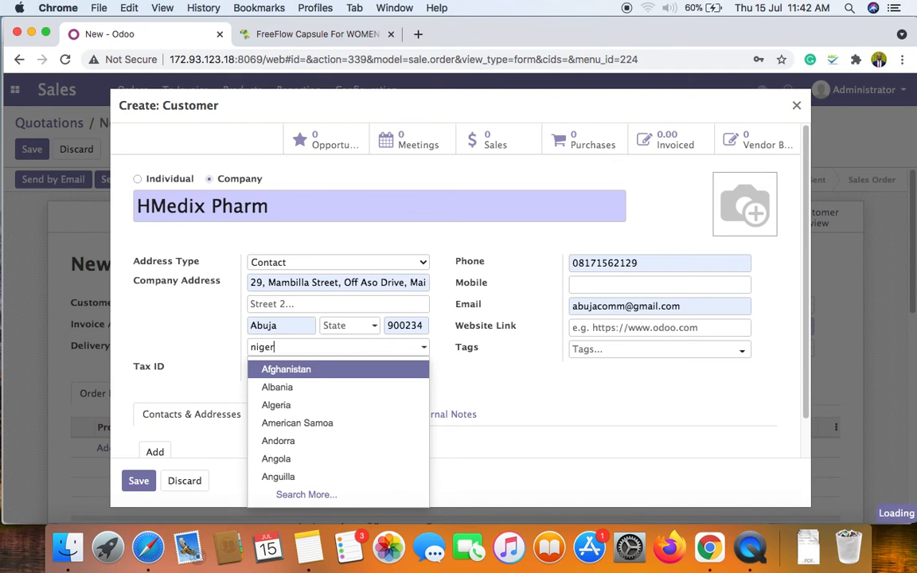
pyautogui.click(293, 384)
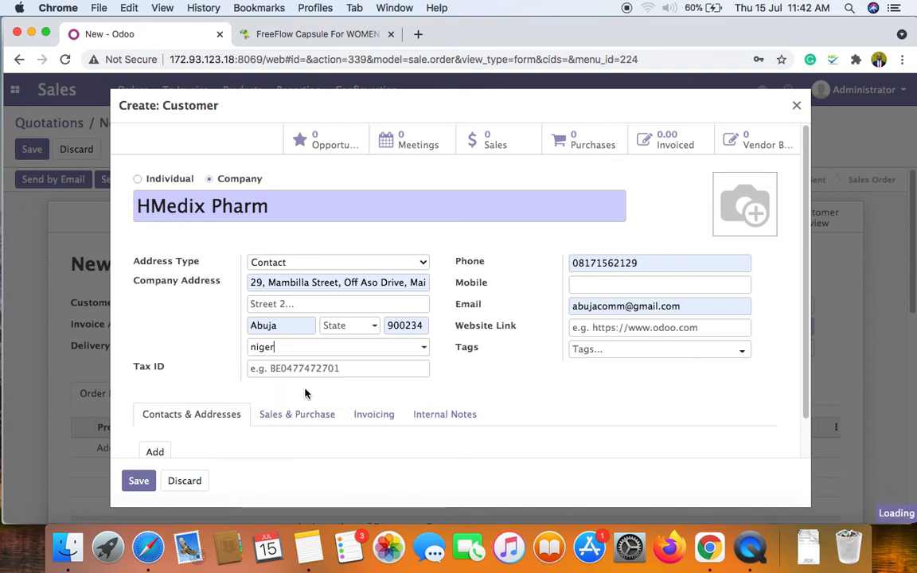
pyautogui.click(352, 331)
pyautogui.click(366, 350)
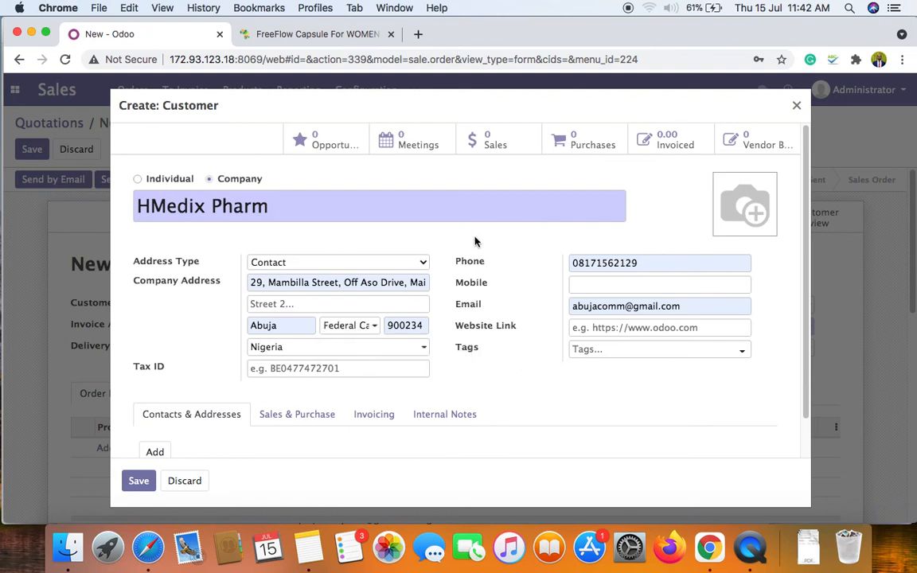
# Review the remaining customer details and save the new customer to the quotation.
pyautogui.scroll(-2, 238, 334)
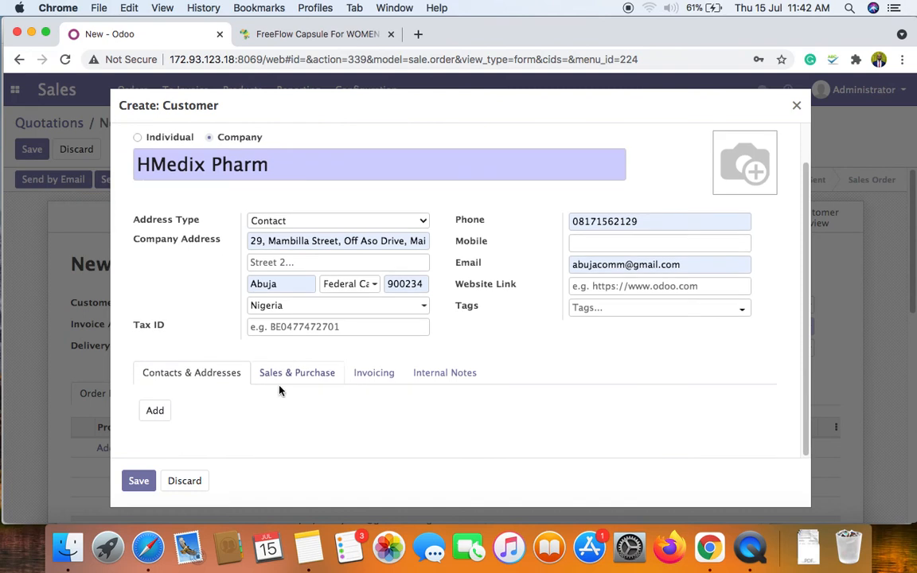
pyautogui.scroll(2, 422, 350)
pyautogui.moveTo(766, 207)
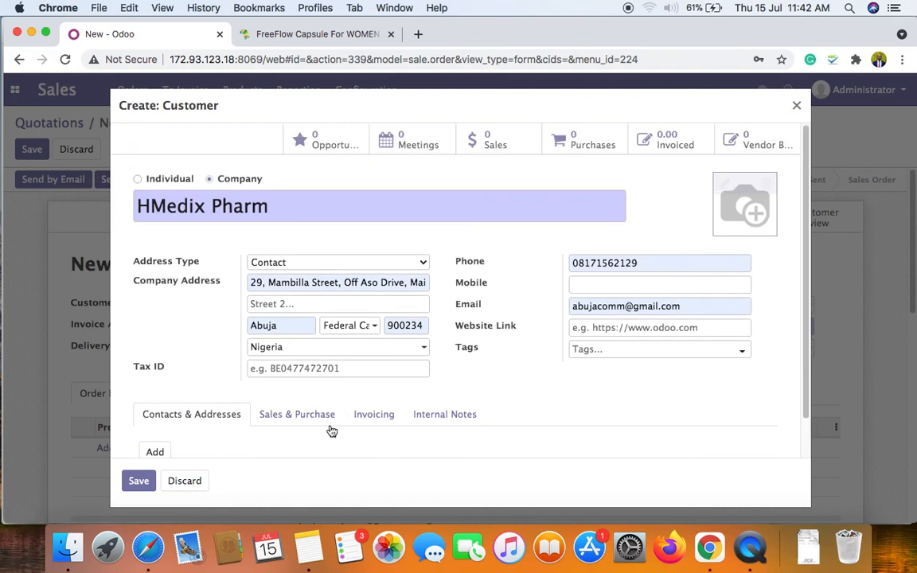
pyautogui.scroll(-1, 156, 426)
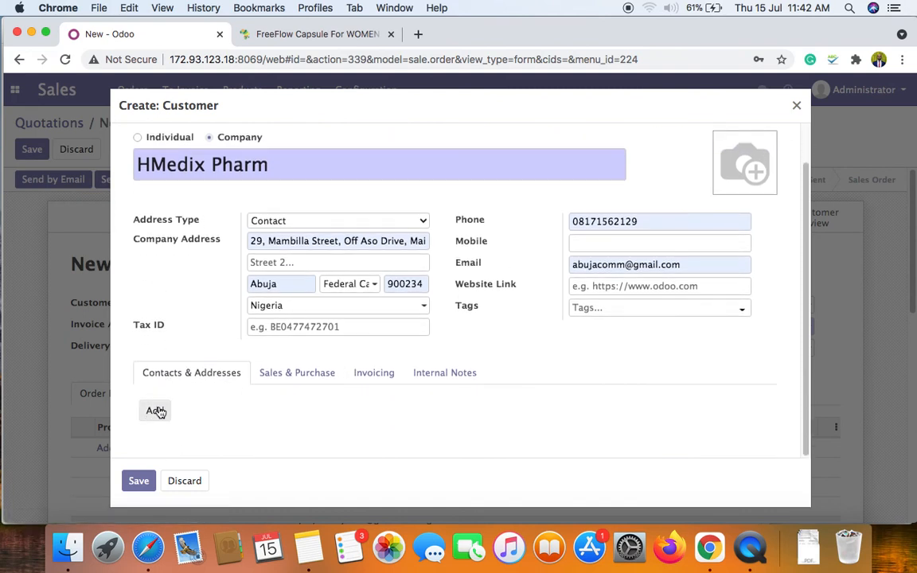
pyautogui.click(141, 482)
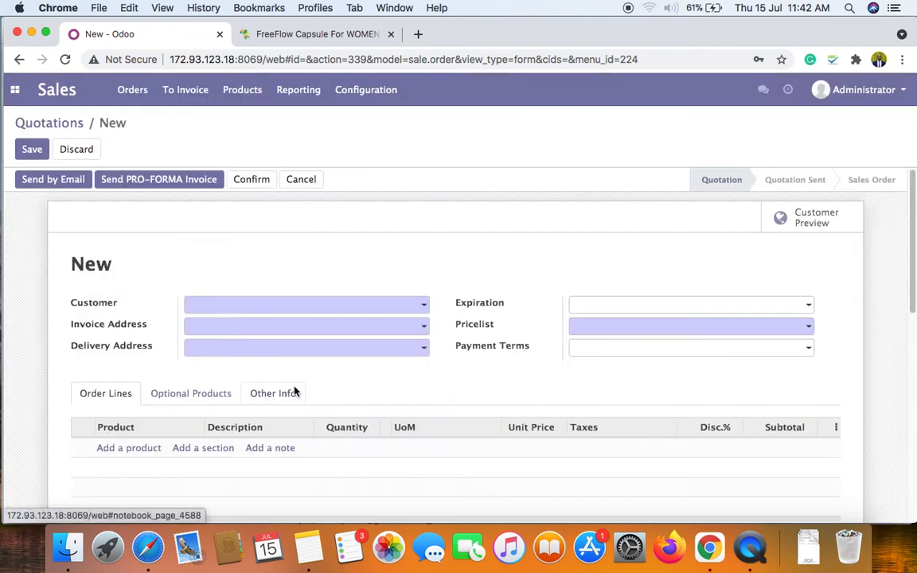
# Add FreeFlow Capsule For WOMEN as a product in the quotation's order lines.
pyautogui.scroll(-5, 454, 283)
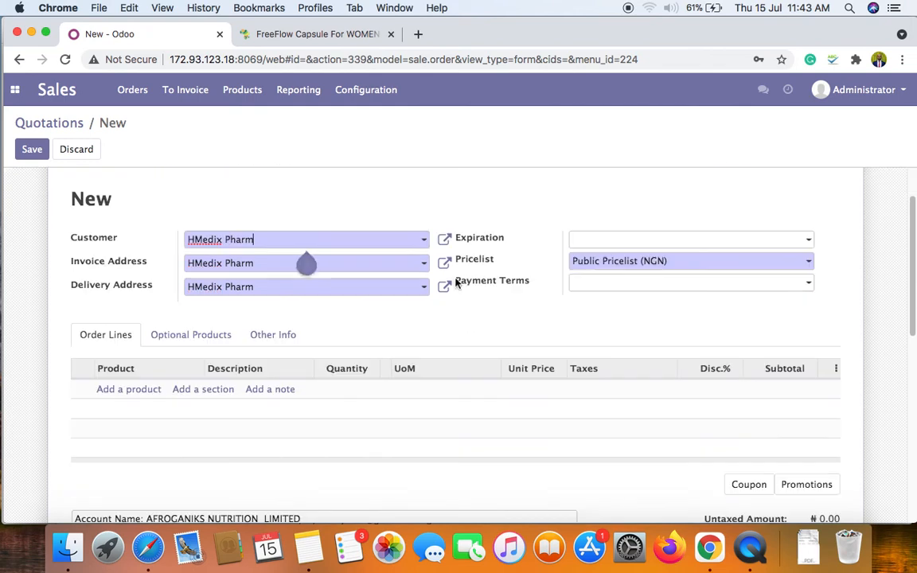
pyautogui.scroll(-3, 194, 361)
pyautogui.scroll(8, 195, 361)
pyautogui.click(126, 460)
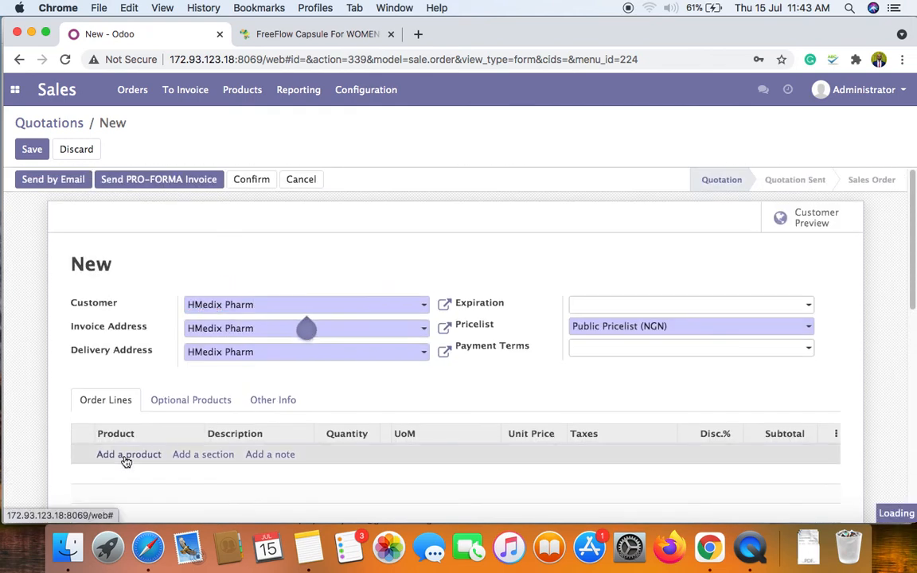
pyautogui.click(126, 460)
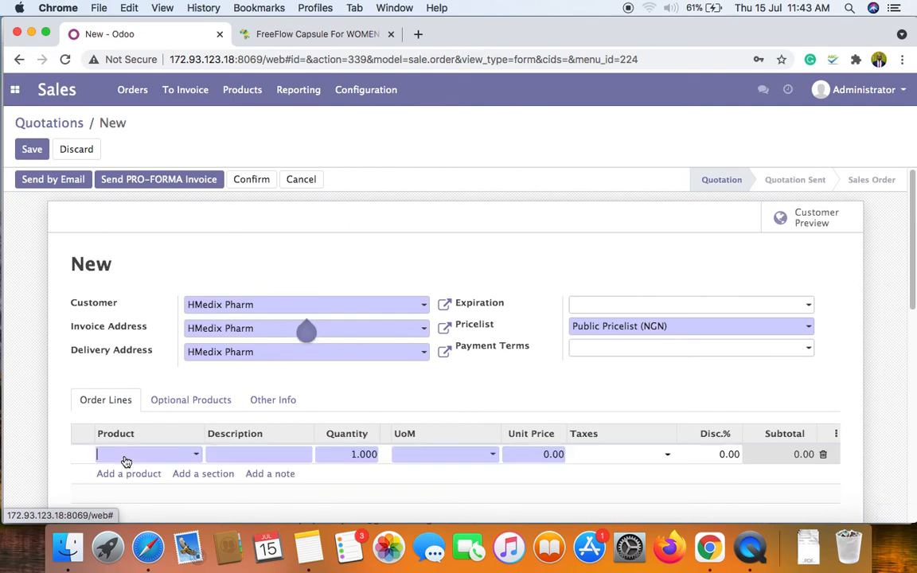
pyautogui.click(194, 455)
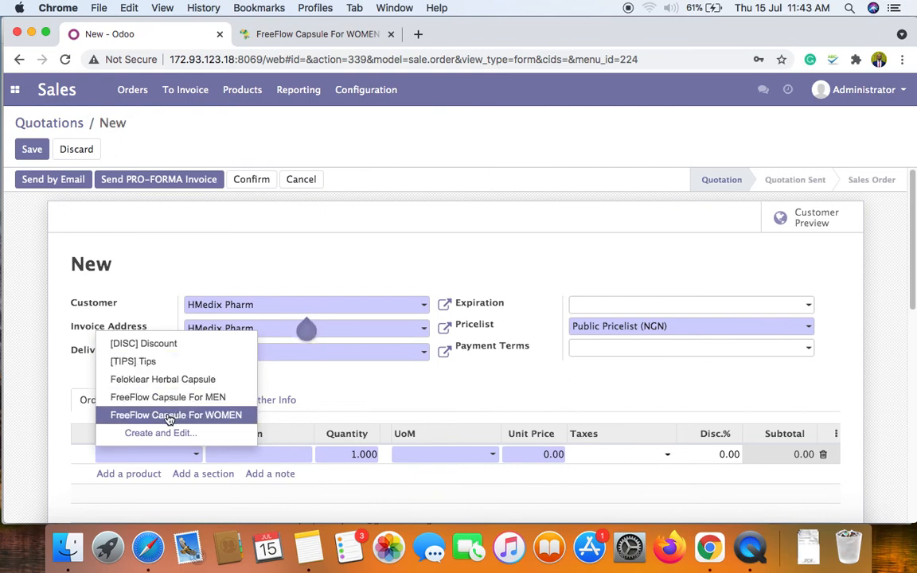
pyautogui.click(181, 416)
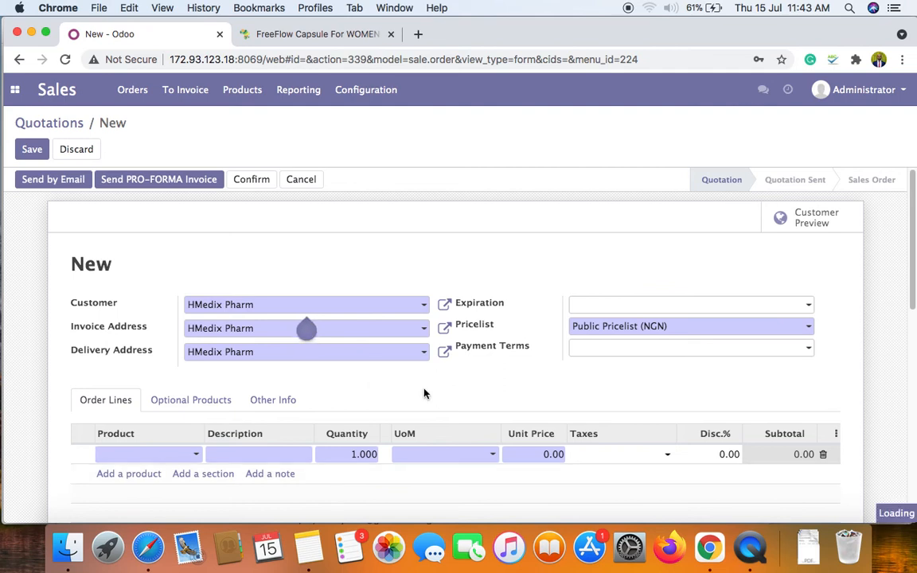
# Set the order line's quantity to 100 units and check the product's stock availability.
pyautogui.scroll(-2, 424, 393)
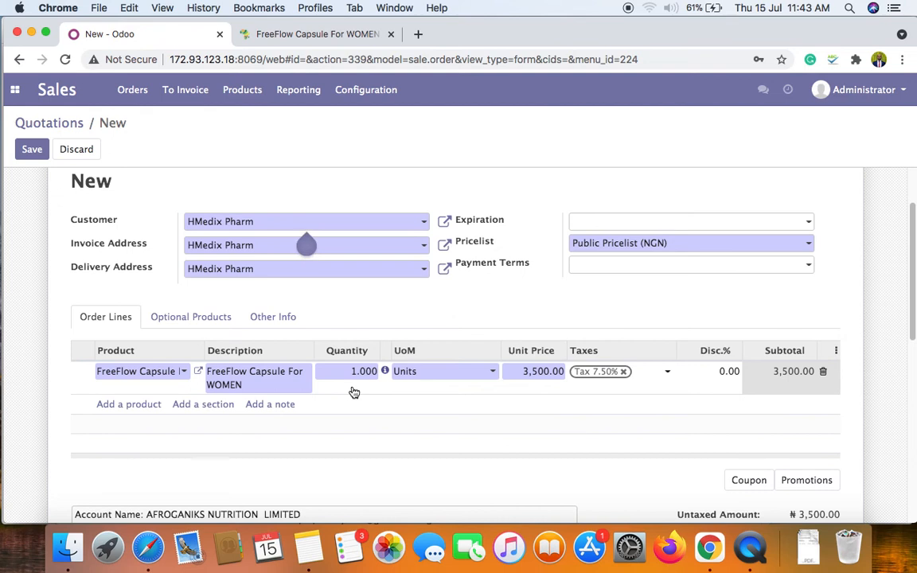
pyautogui.click(351, 372)
pyautogui.click(355, 370)
pyautogui.click(386, 372)
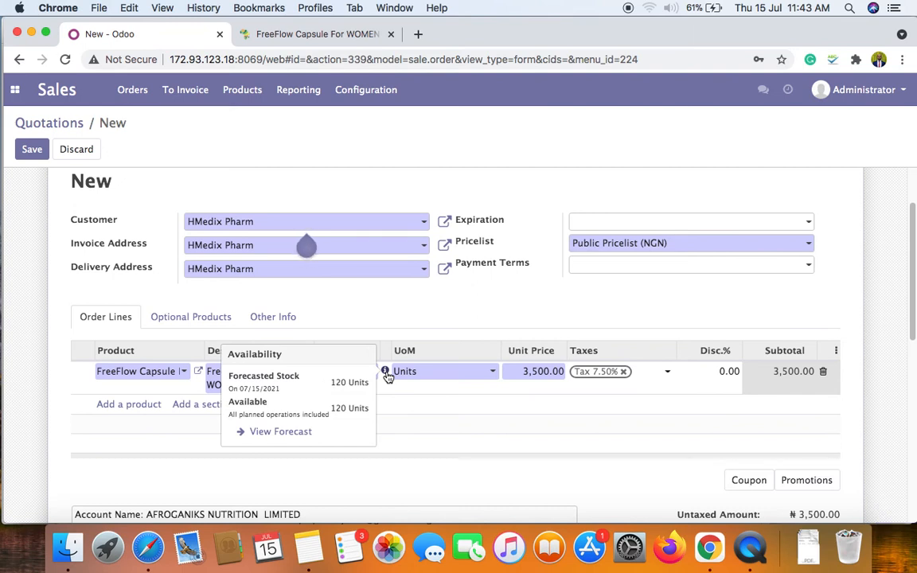
pyautogui.click(386, 373)
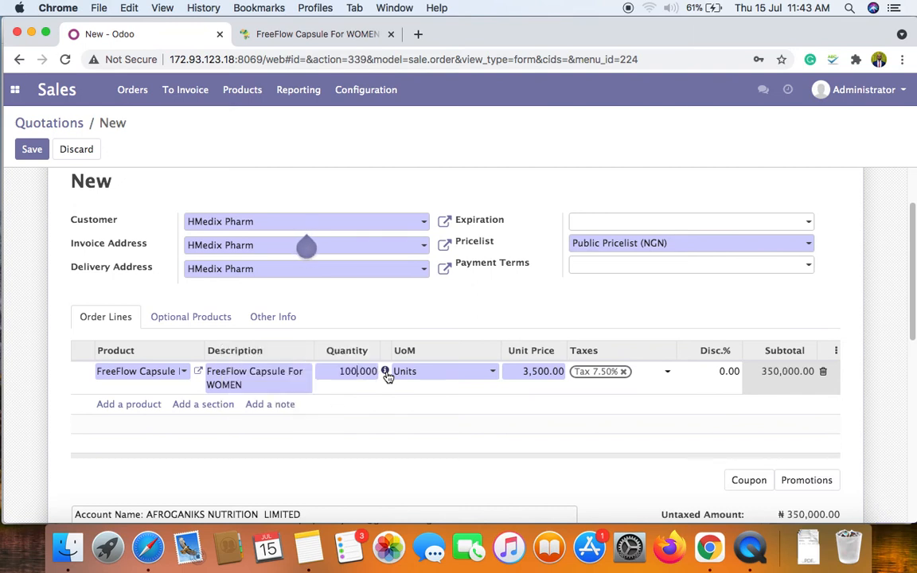
pyautogui.click(386, 372)
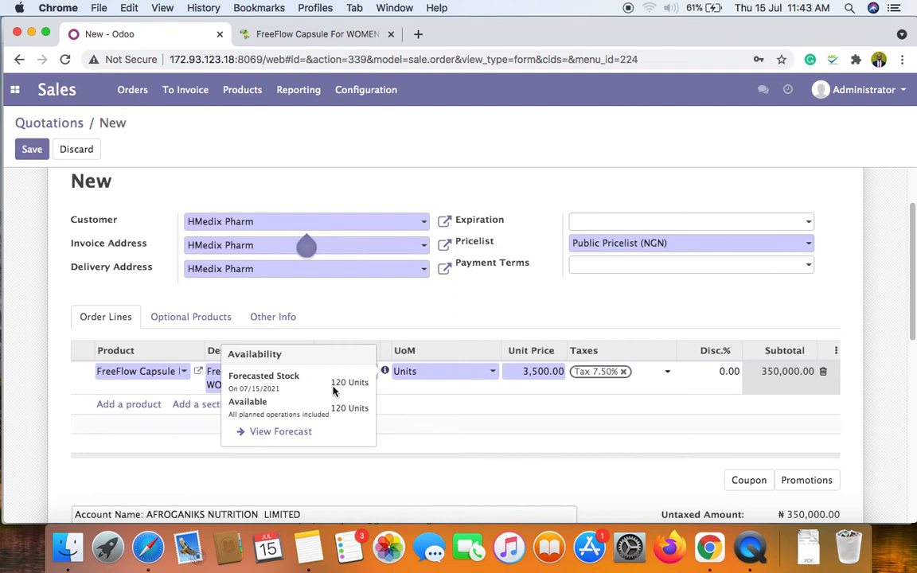
pyautogui.click(387, 375)
pyautogui.click(634, 298)
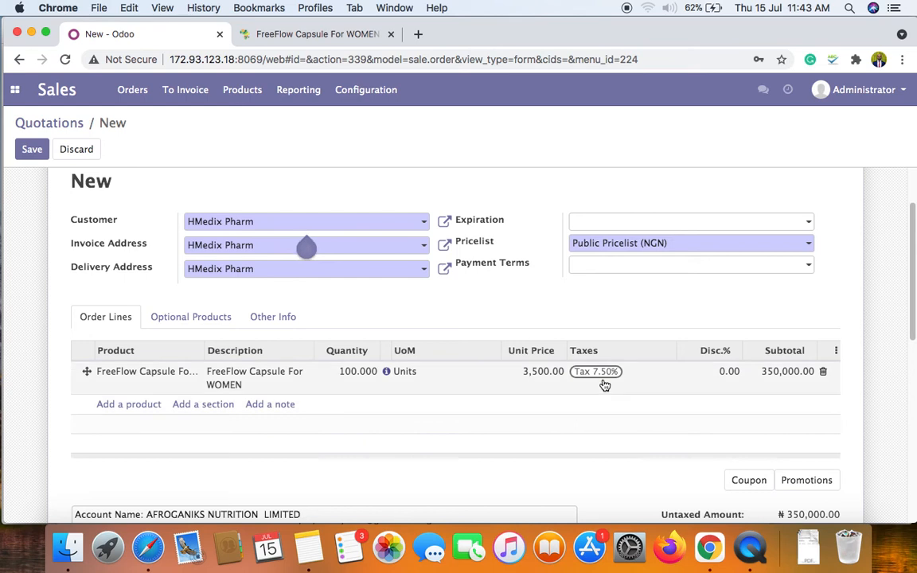
# Remove the 7.50% tax from the FreeFlow Capsule For WOMEN order line.
pyautogui.scroll(-2, 617, 381)
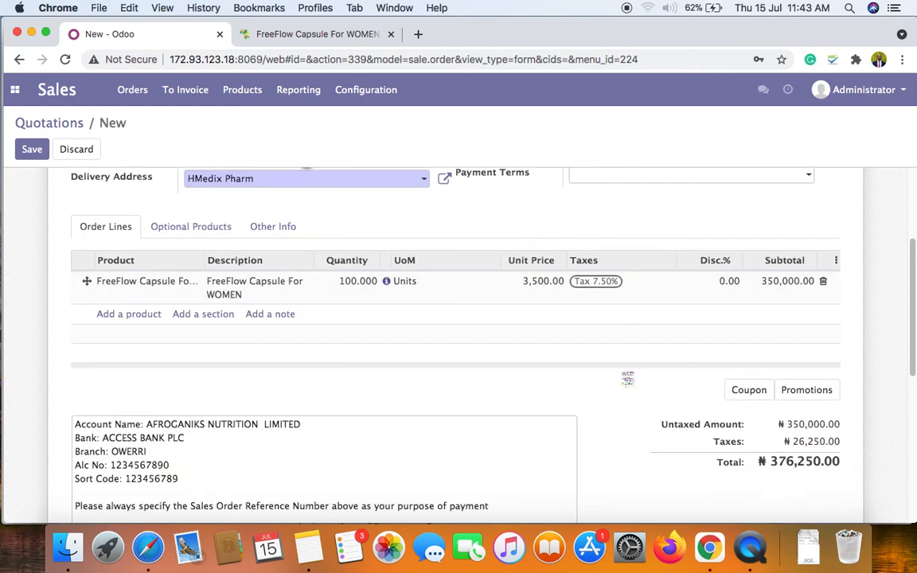
pyautogui.click(600, 285)
pyautogui.click(624, 281)
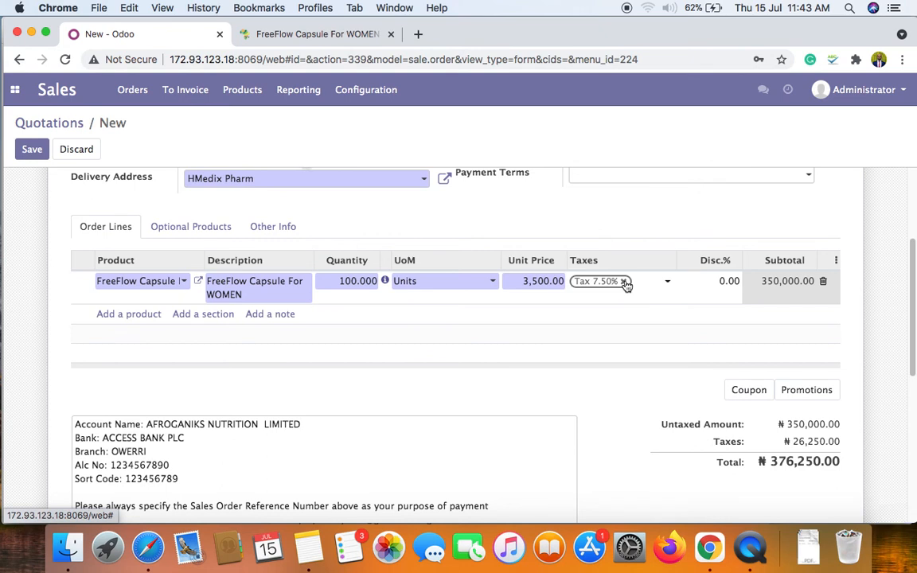
pyautogui.click(624, 282)
pyautogui.click(875, 326)
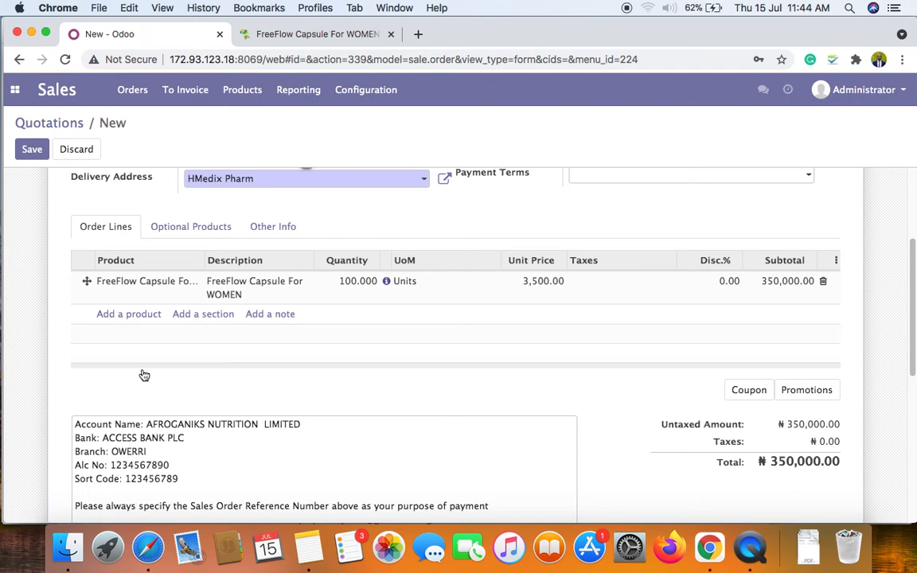
# Review the quotation's payment terms and notes, and save the quotation.
pyautogui.scroll(-5, 330, 338)
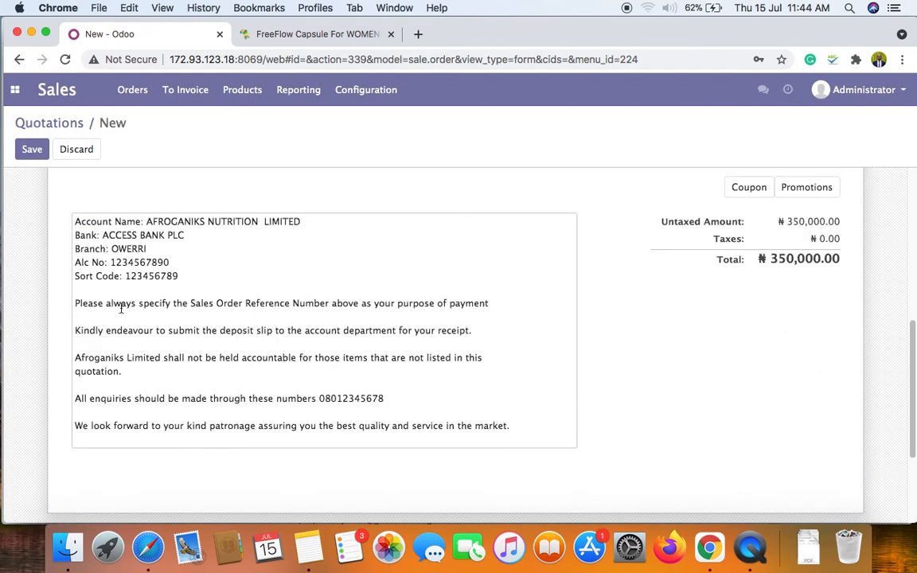
pyautogui.scroll(-4, 126, 305)
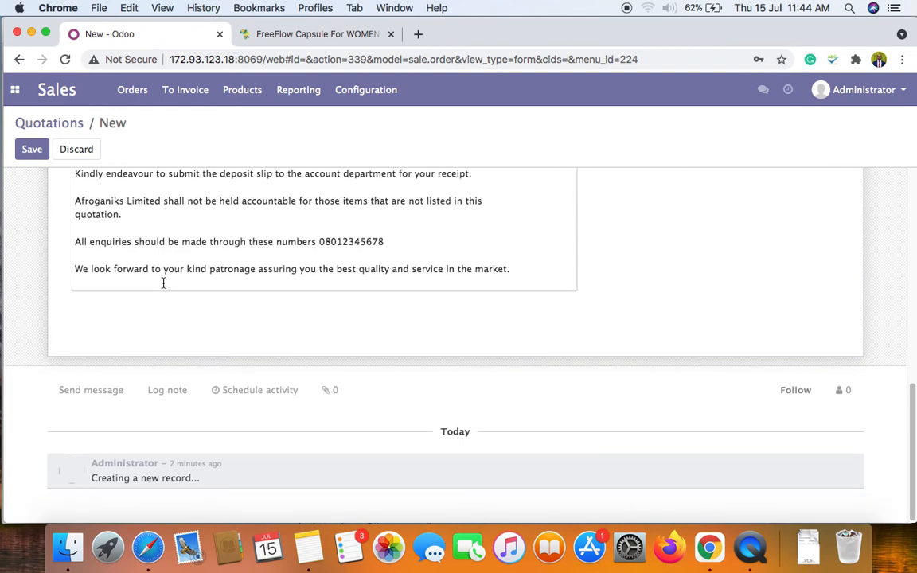
pyautogui.scroll(10, 448, 379)
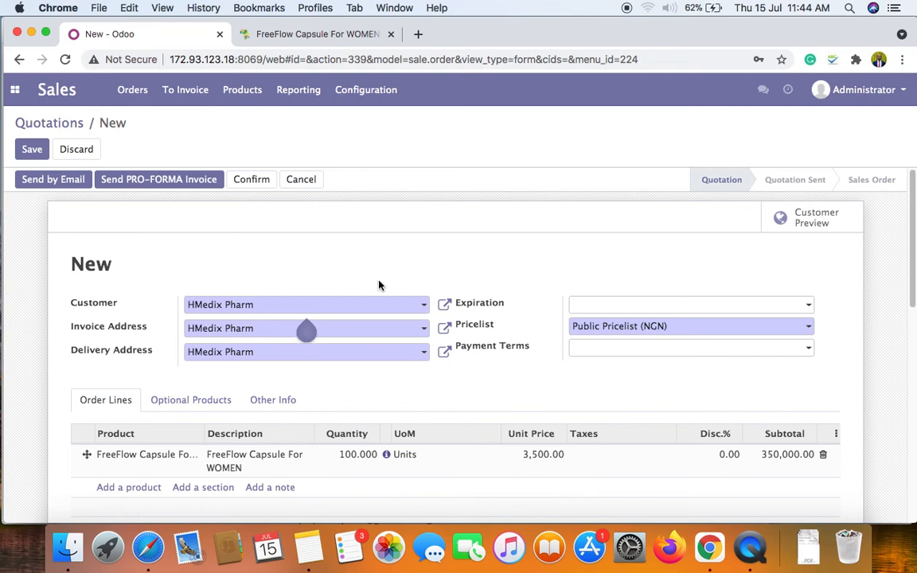
pyautogui.click(34, 150)
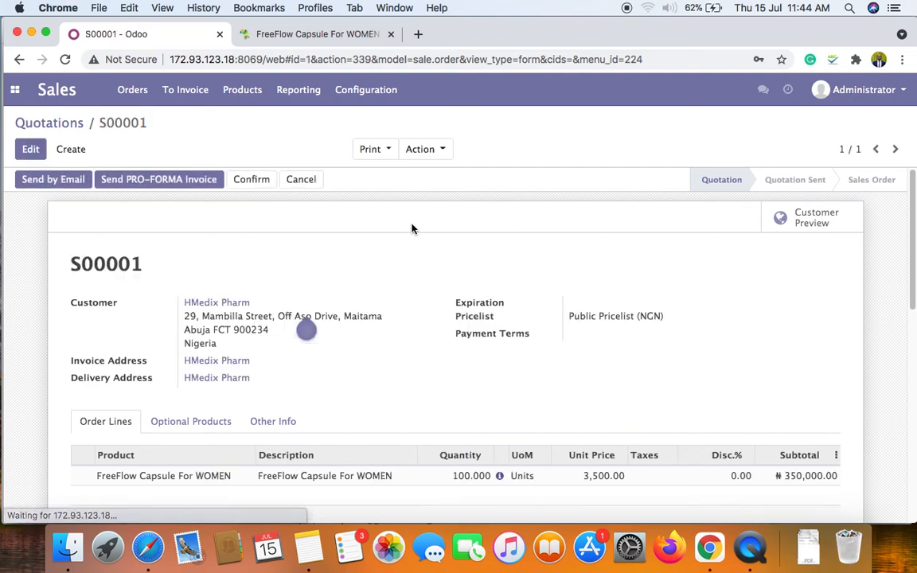
# Print the saved quotation using the Quotation / Order report and open the downloaded PDF.
pyautogui.click(374, 153)
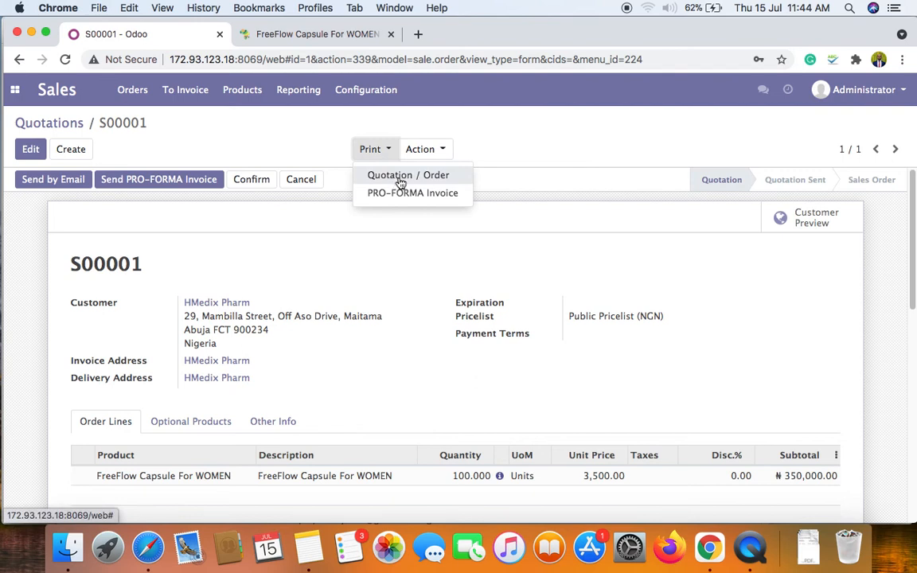
pyautogui.click(400, 182)
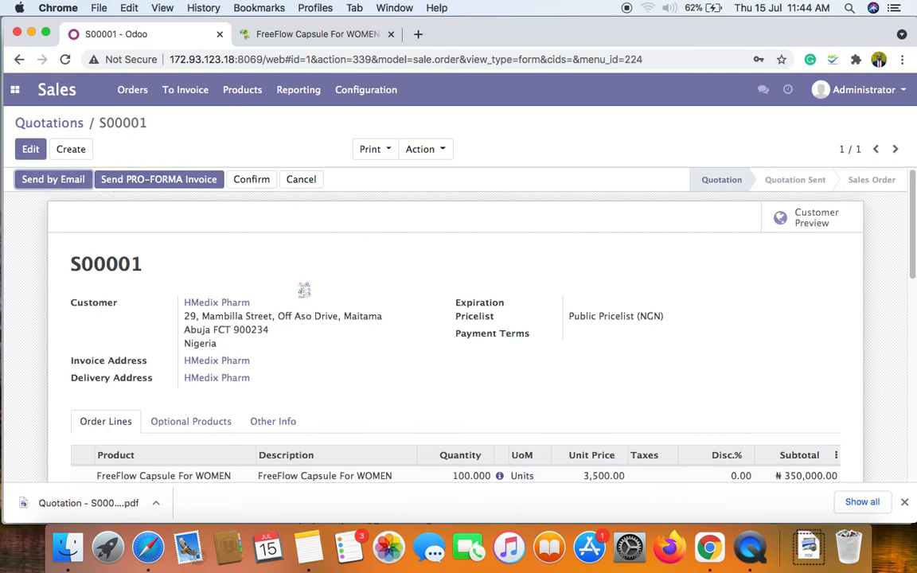
pyautogui.click(117, 502)
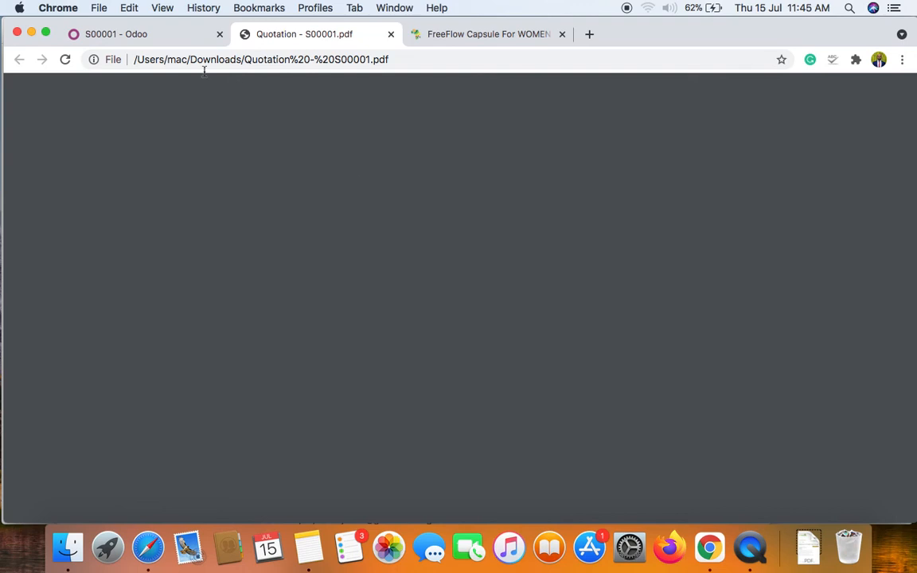
pyautogui.click(156, 37)
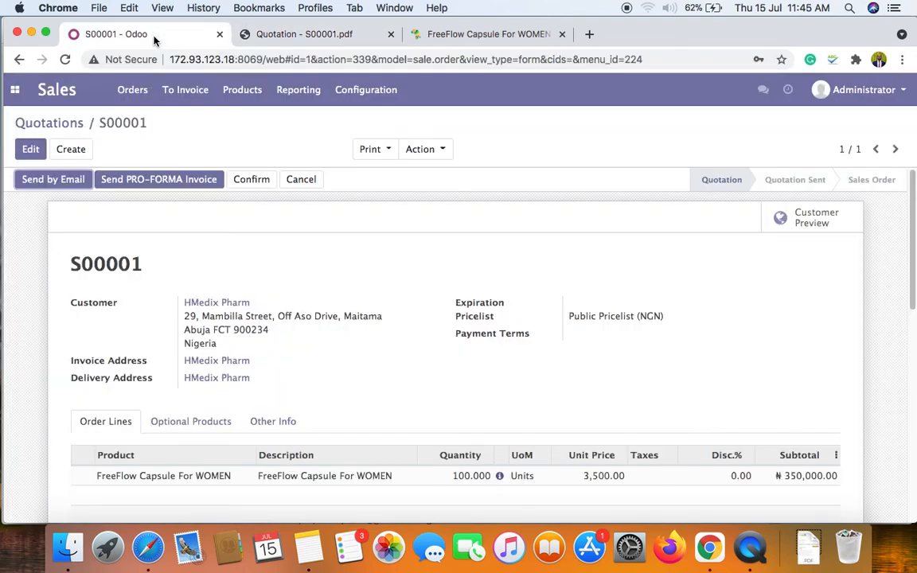
pyautogui.click(266, 35)
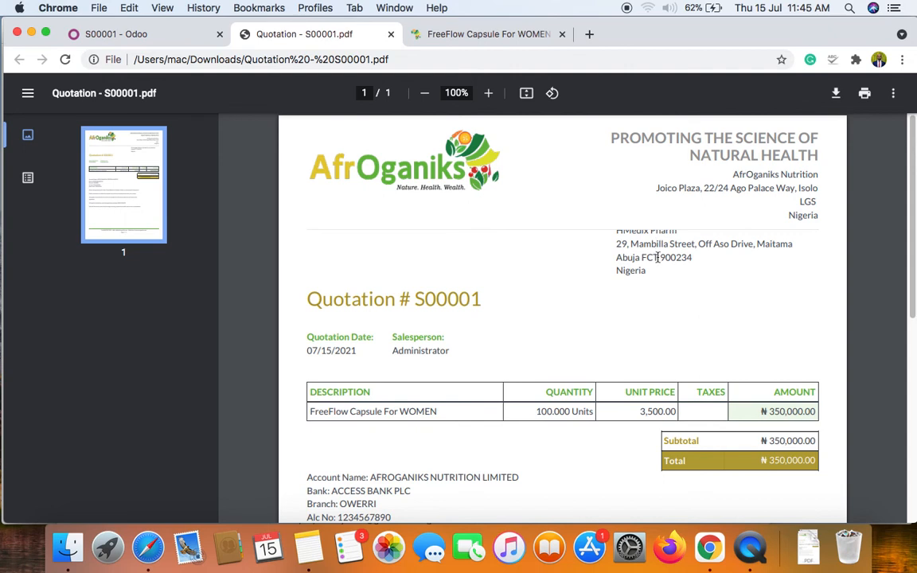
# Examine the quotation PDF's customer address, order line, total, bank details, payment notes and footer.
pyautogui.scroll(-3, 655, 264)
pyautogui.scroll(3, 645, 255)
pyautogui.scroll(-4, 399, 272)
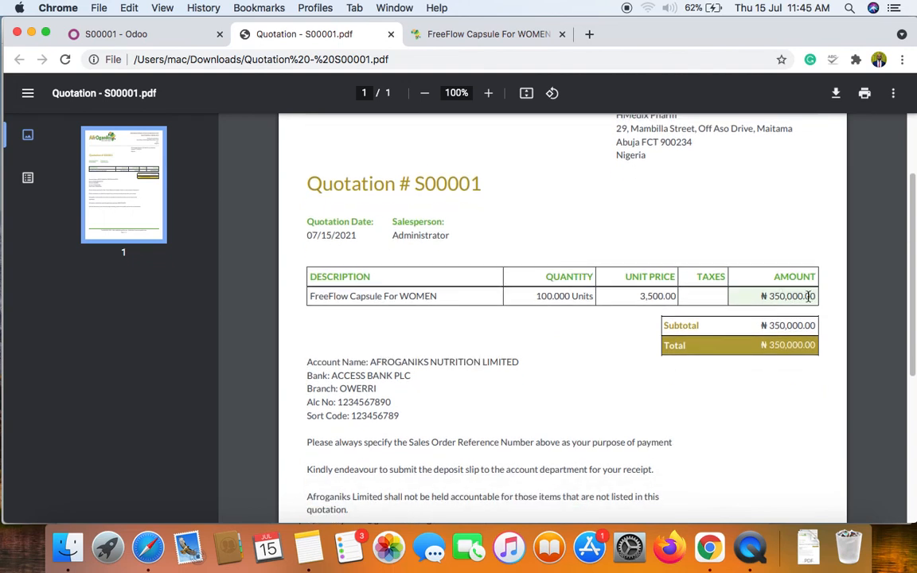
pyautogui.scroll(-2, 786, 309)
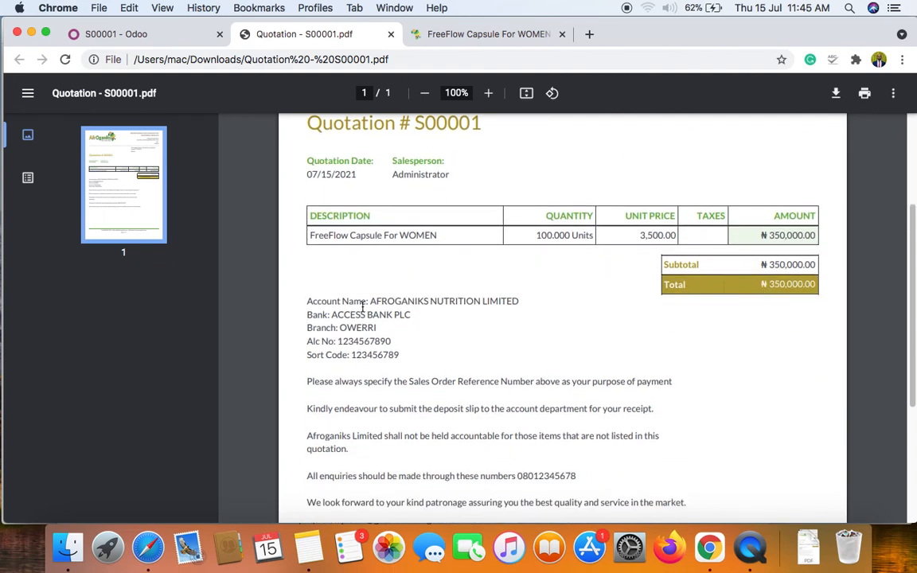
pyautogui.scroll(-2, 374, 318)
pyautogui.scroll(-4, 391, 365)
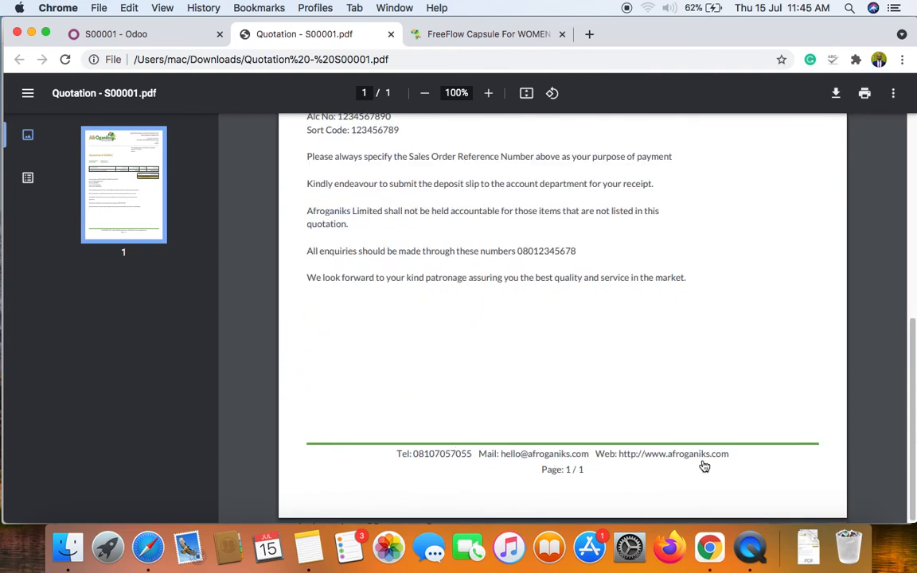
pyautogui.scroll(10, 409, 390)
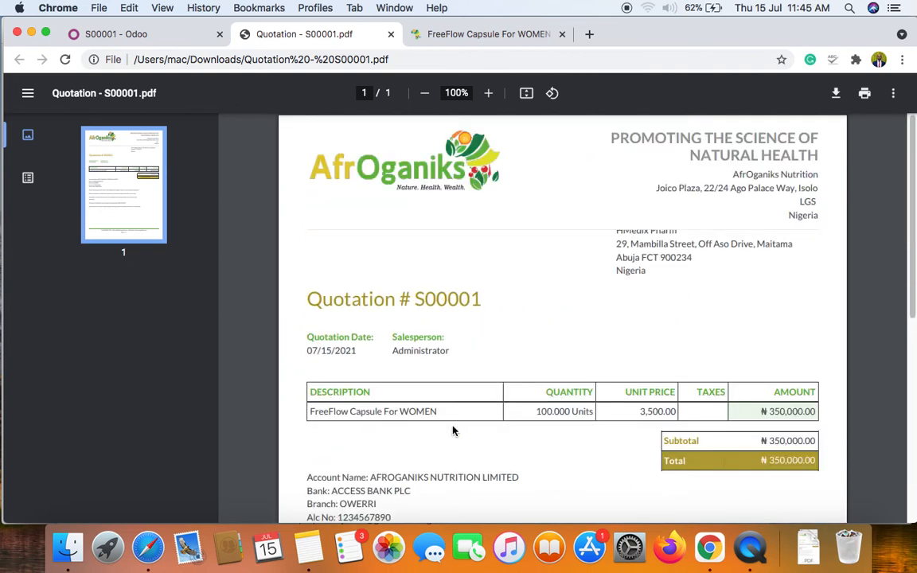
# Return to the HMedix Pharm quotation in Odoo, review its order lines and notes, and confirm it as a sales order.
pyautogui.click(152, 36)
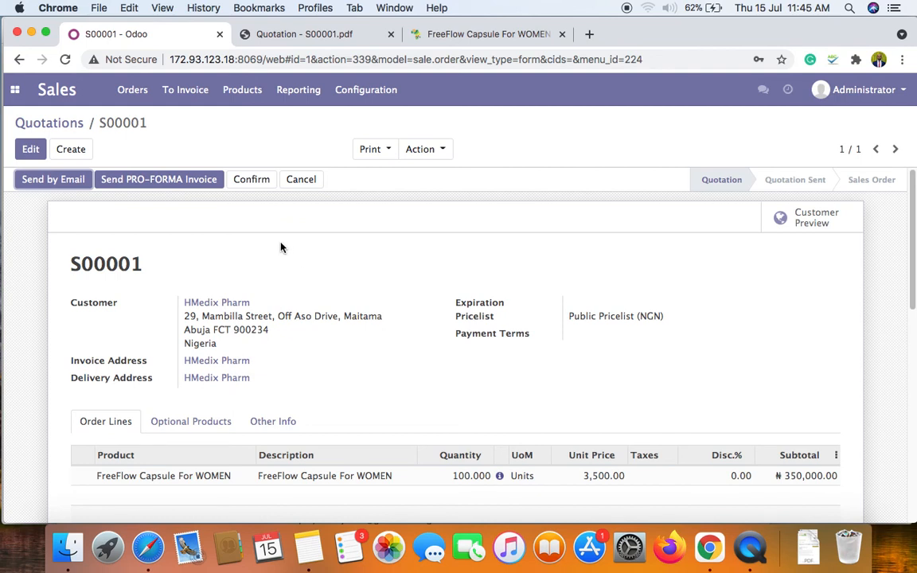
pyautogui.scroll(-2, 306, 283)
pyautogui.scroll(-3, 309, 280)
pyautogui.scroll(5, 308, 280)
pyautogui.click(252, 180)
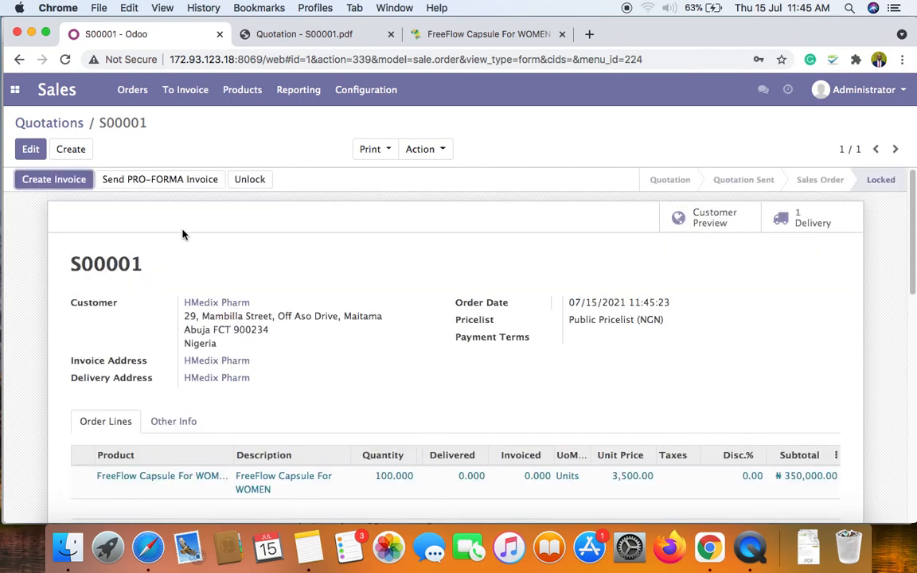
# Create and view a regular invoice for the sales order, and go back to the order to check its delivered and invoiced quantities.
pyautogui.click(70, 187)
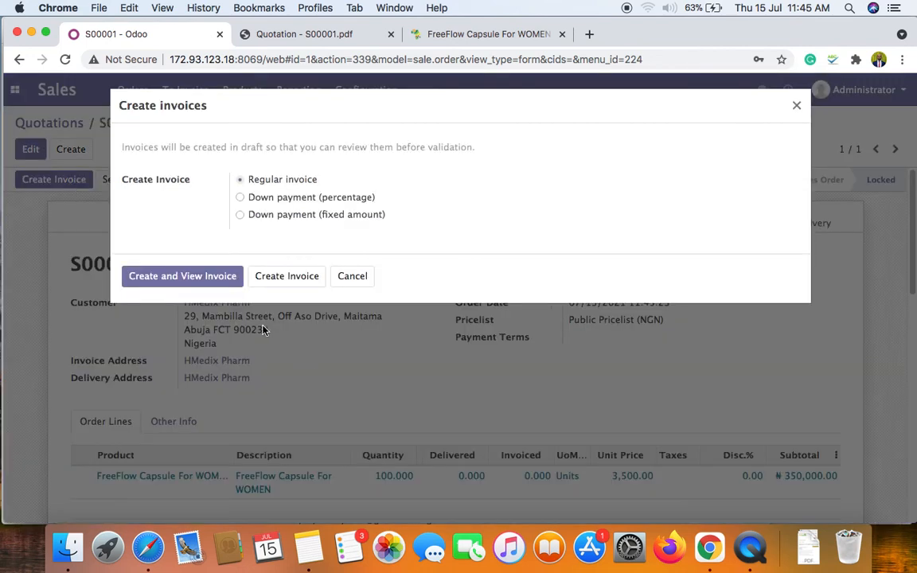
pyautogui.click(206, 280)
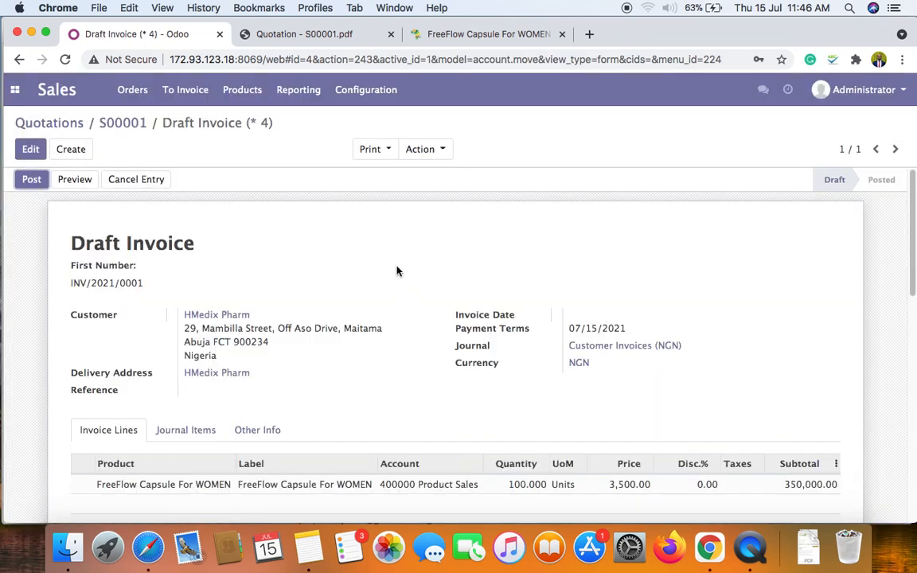
pyautogui.scroll(-3, 396, 270)
pyautogui.scroll(3, 247, 272)
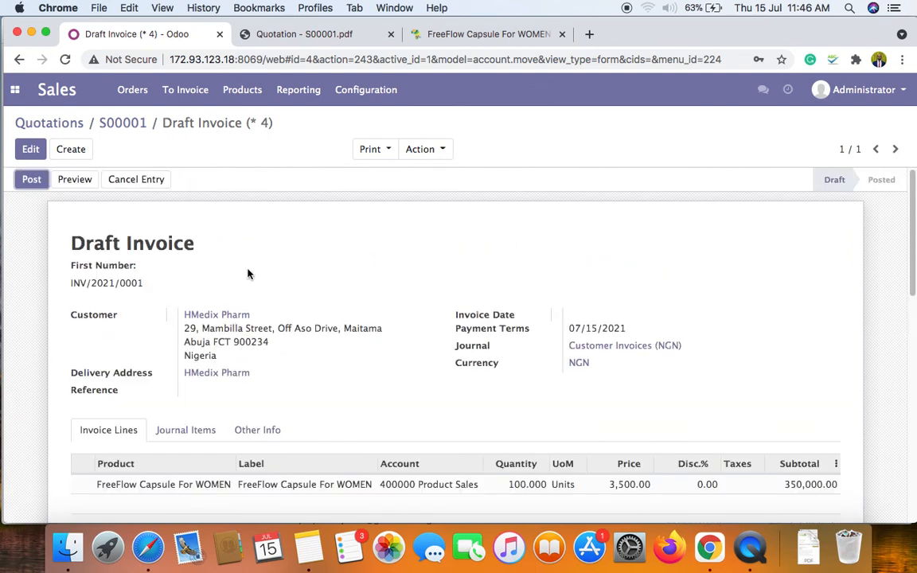
pyautogui.click(128, 130)
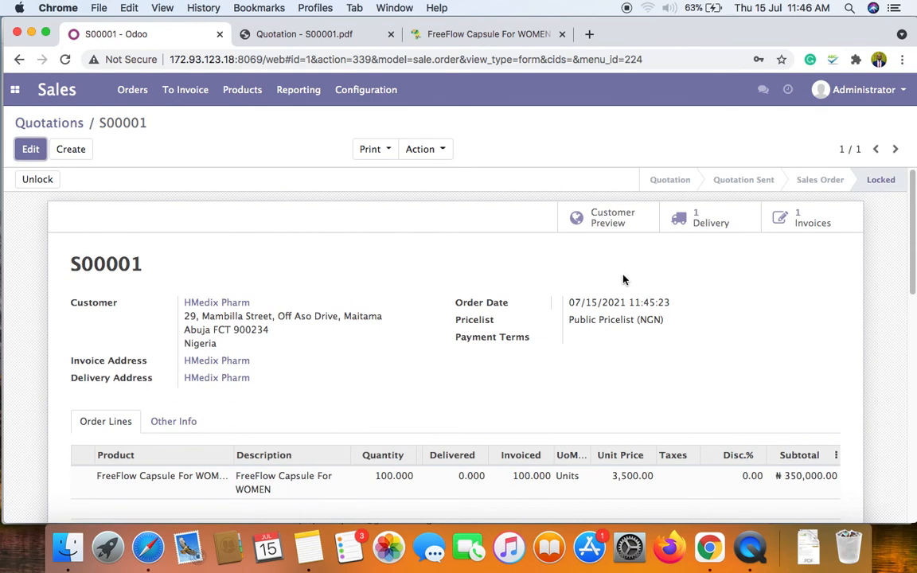
pyautogui.scroll(-3, 748, 284)
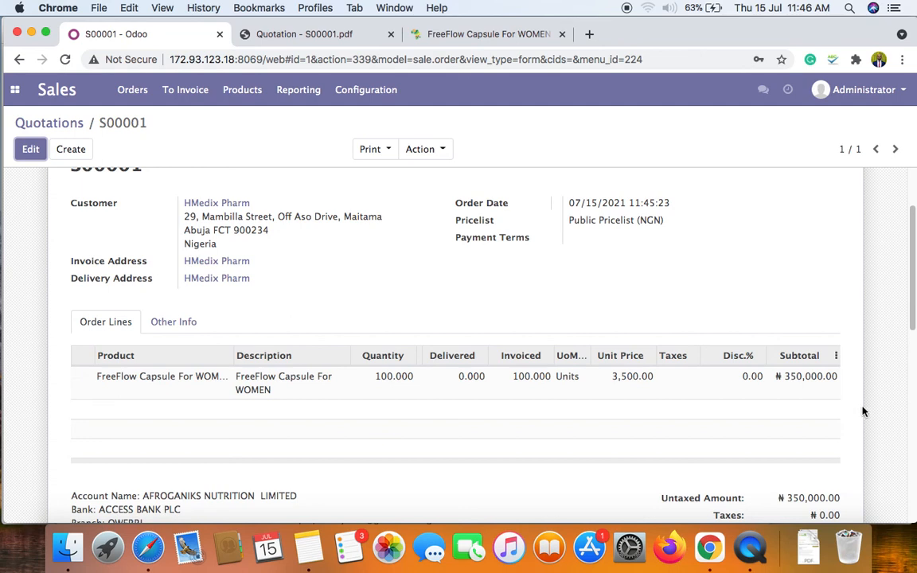
pyautogui.scroll(3, 865, 413)
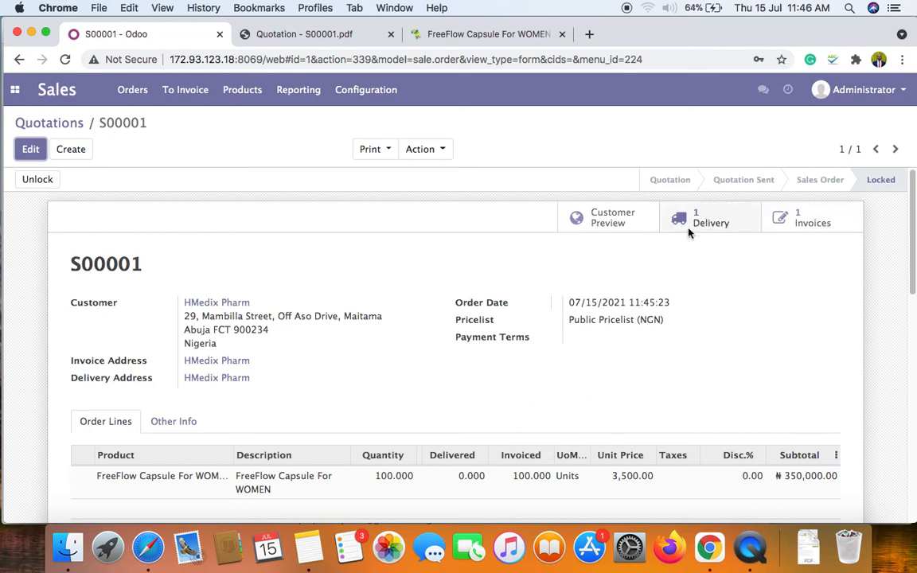
# Go to Accounting and open the HMedix Pharm draft invoice from the customer invoices list.
pyautogui.click(15, 92)
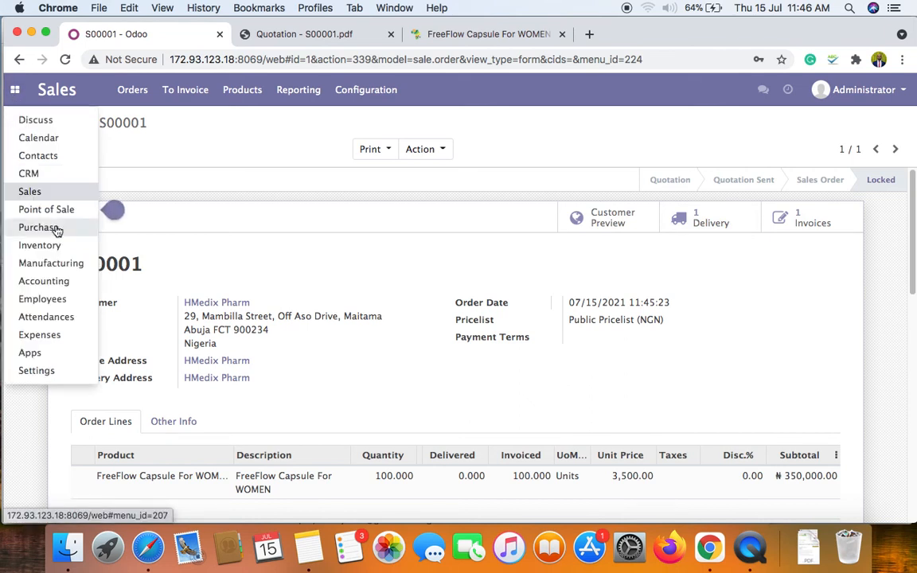
pyautogui.click(56, 283)
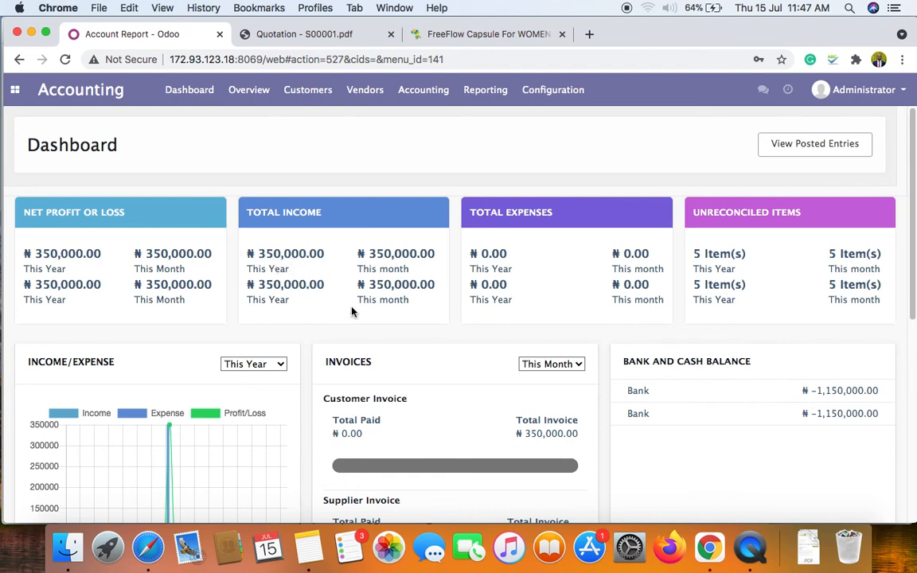
pyautogui.click(298, 92)
pyautogui.click(308, 117)
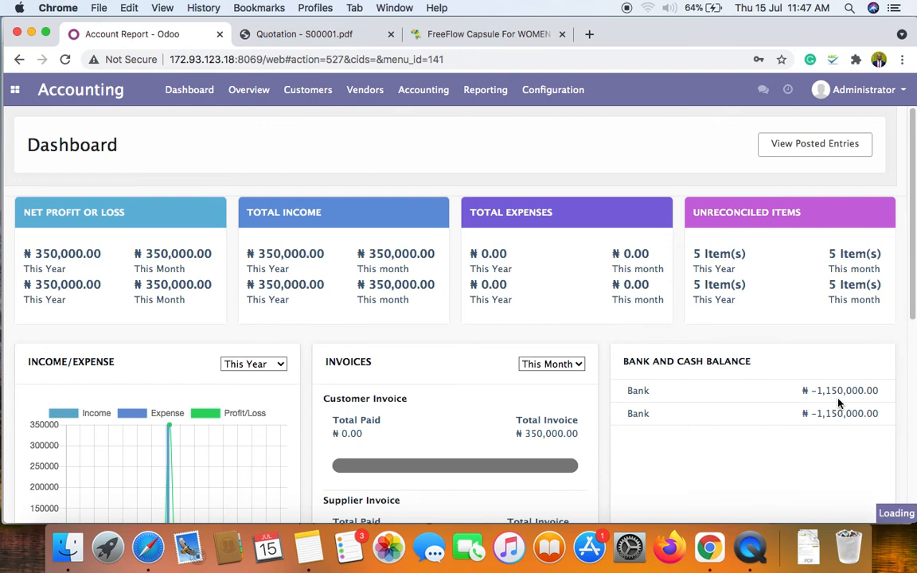
pyautogui.click(336, 202)
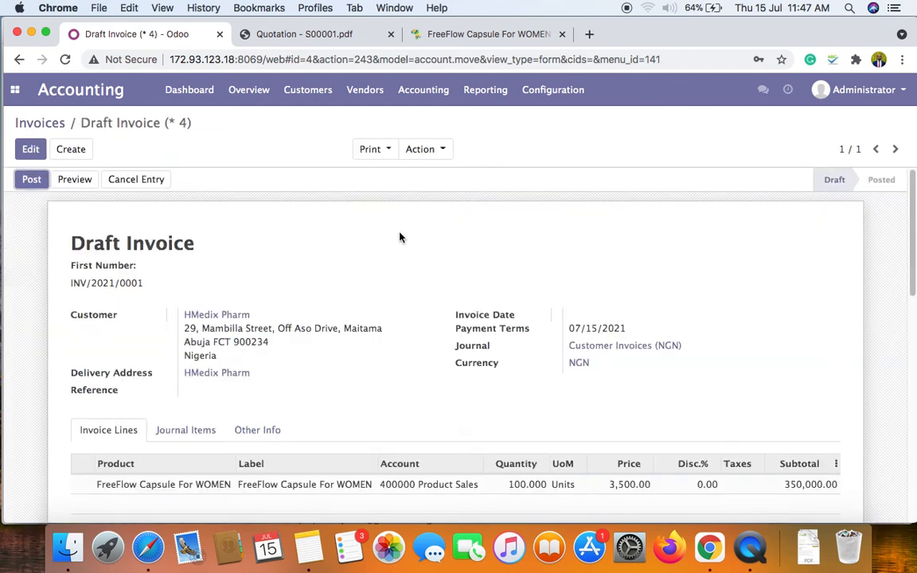
# Review the draft invoice's lines and total, and post the invoice.
pyautogui.scroll(-5, 398, 235)
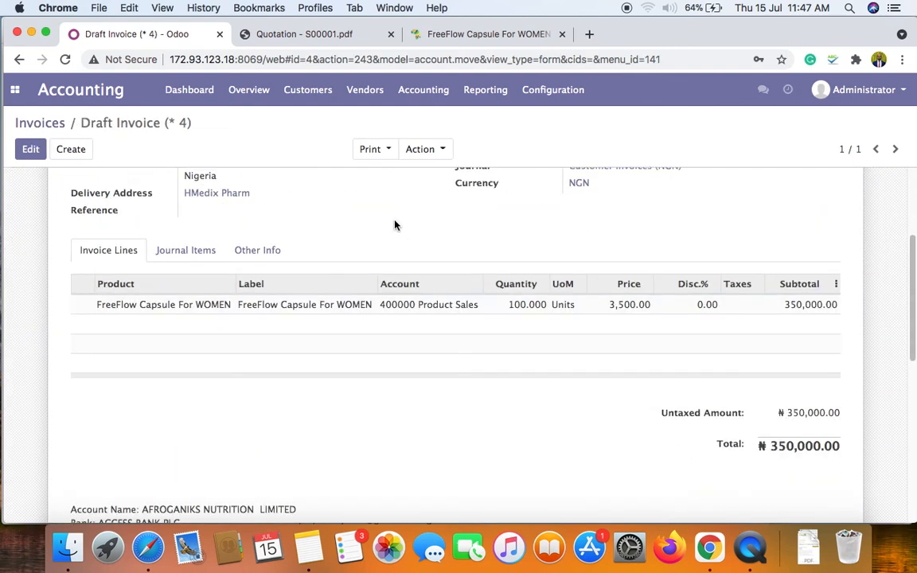
pyautogui.scroll(5, 394, 225)
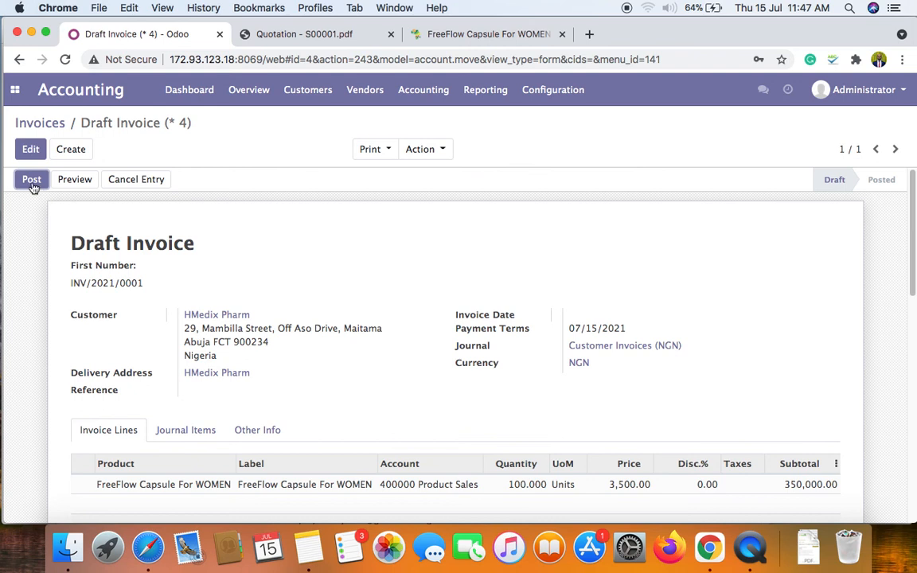
pyautogui.click(31, 182)
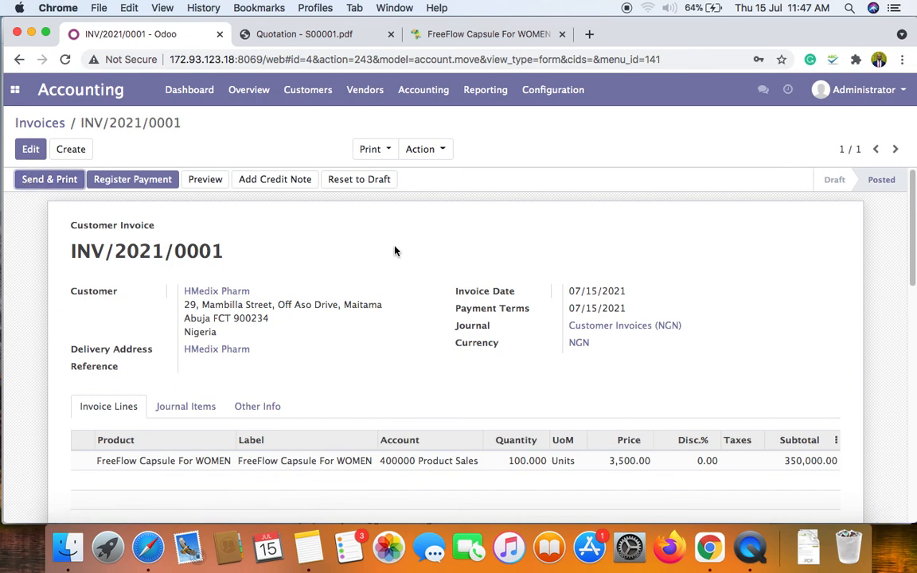
pyautogui.click(486, 90)
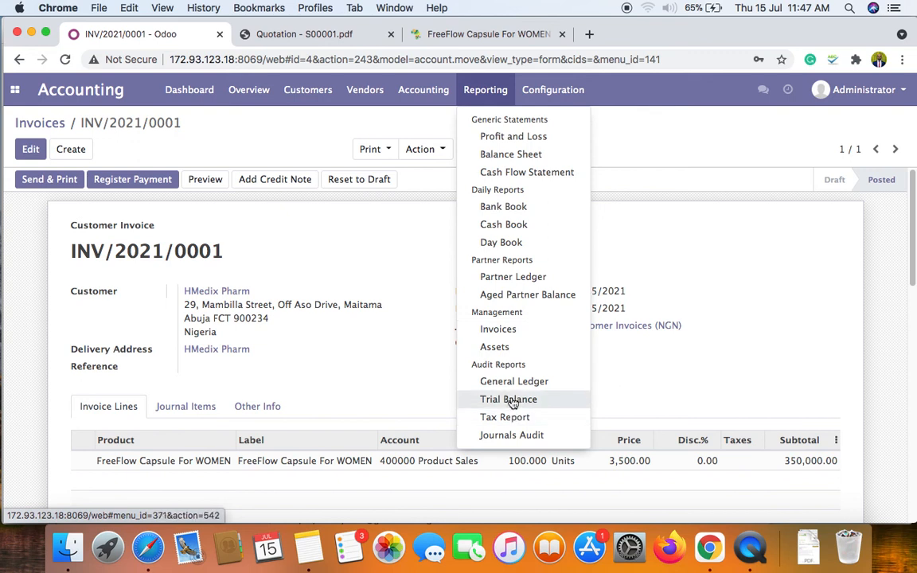
pyautogui.moveTo(447, 94)
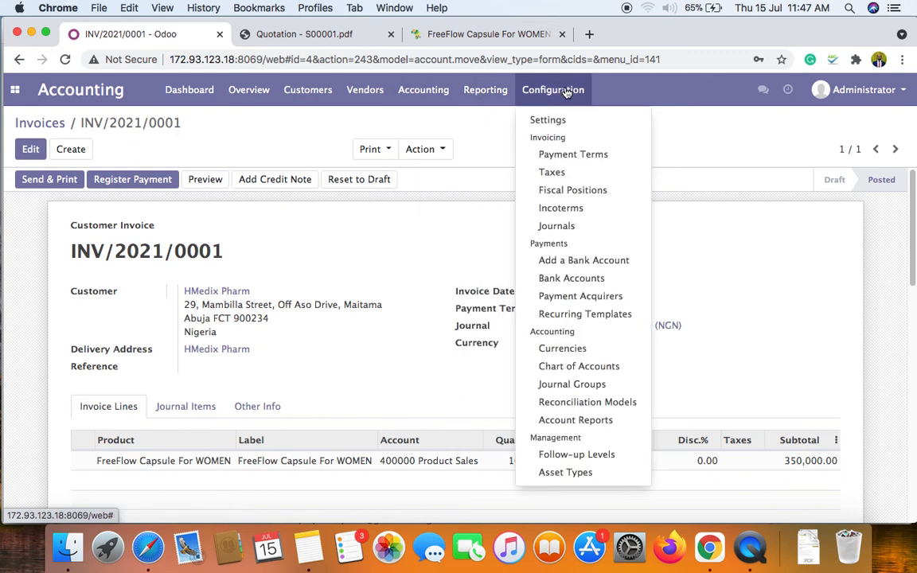
pyautogui.moveTo(472, 105)
pyautogui.moveTo(392, 91)
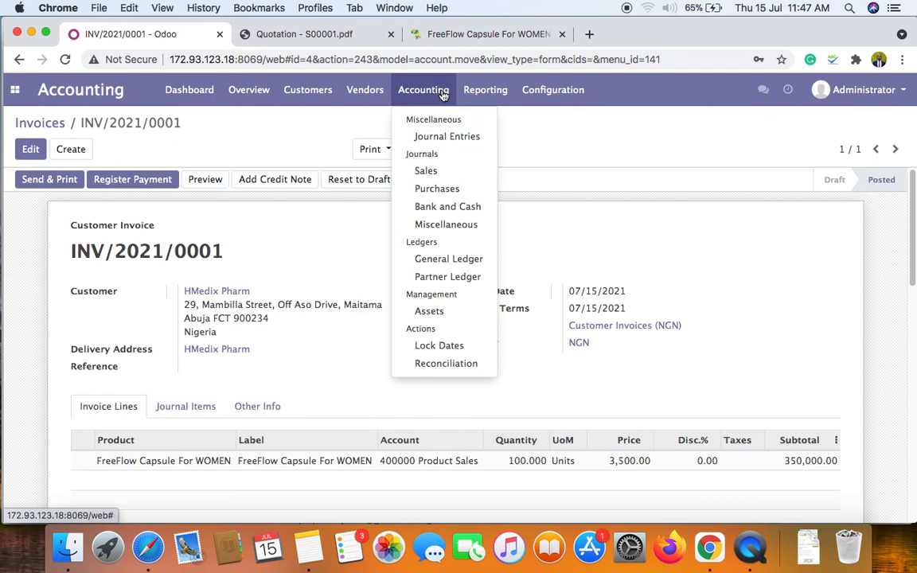
pyautogui.click(265, 235)
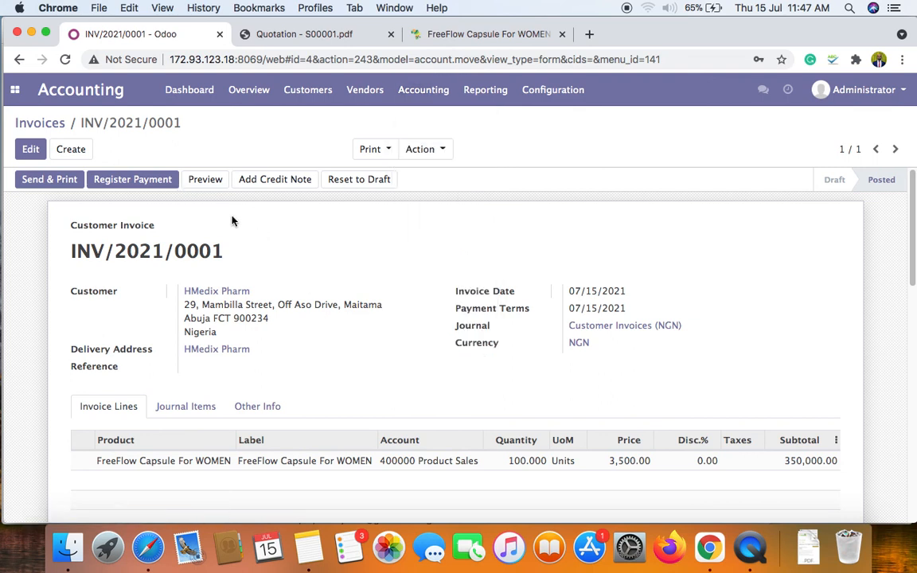
# Register and validate a manual payment of ₦350,000.00 for the invoice in the Afroganik GTBank Account (NGN) journal.
pyautogui.click(142, 183)
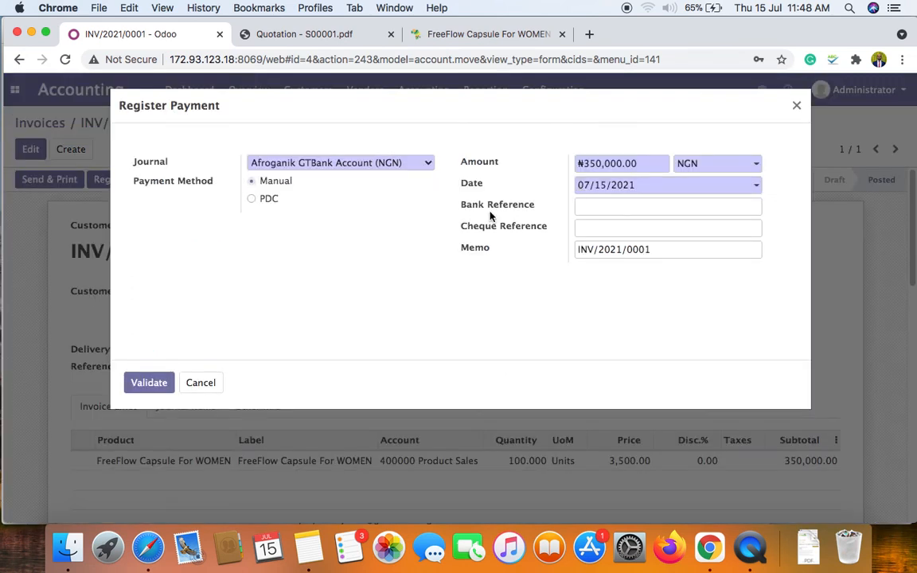
pyautogui.click(340, 163)
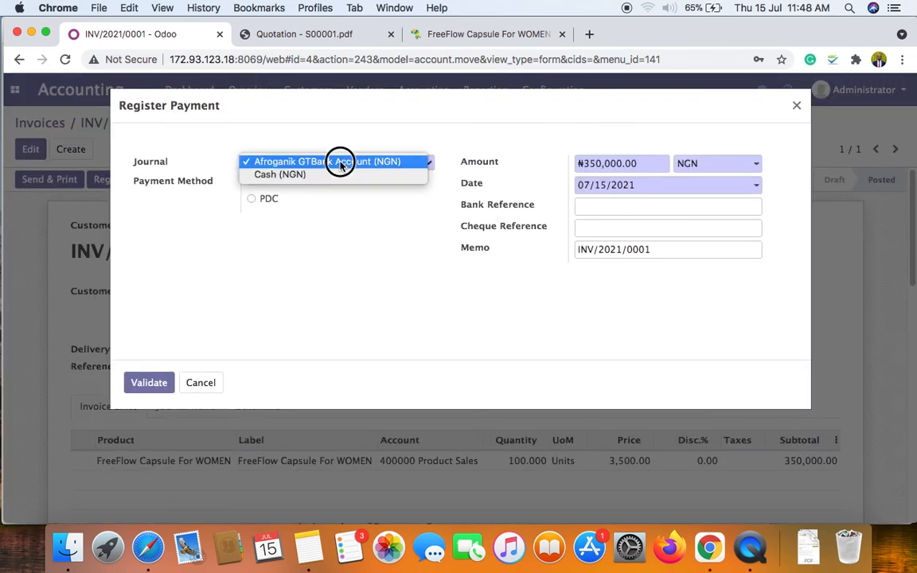
pyautogui.click(334, 139)
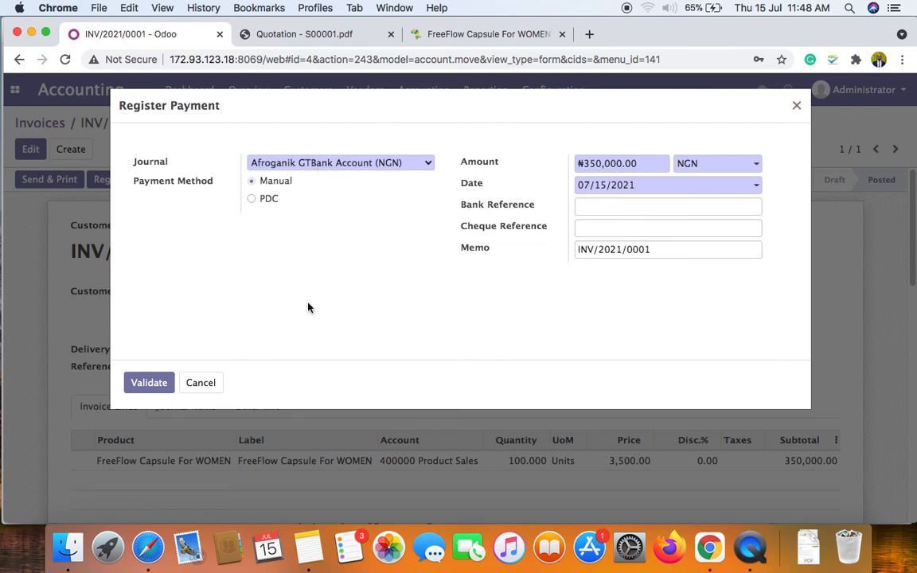
pyautogui.click(149, 383)
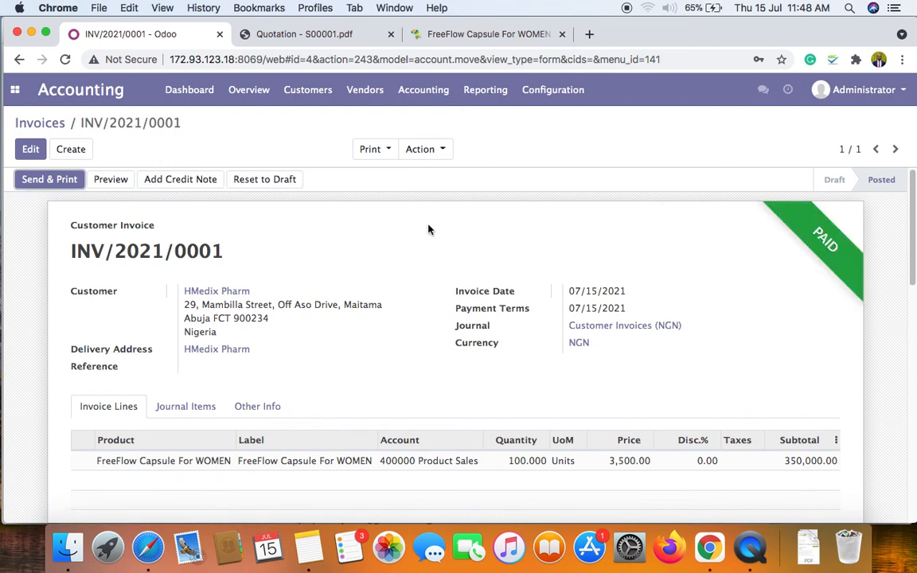
pyautogui.click(373, 150)
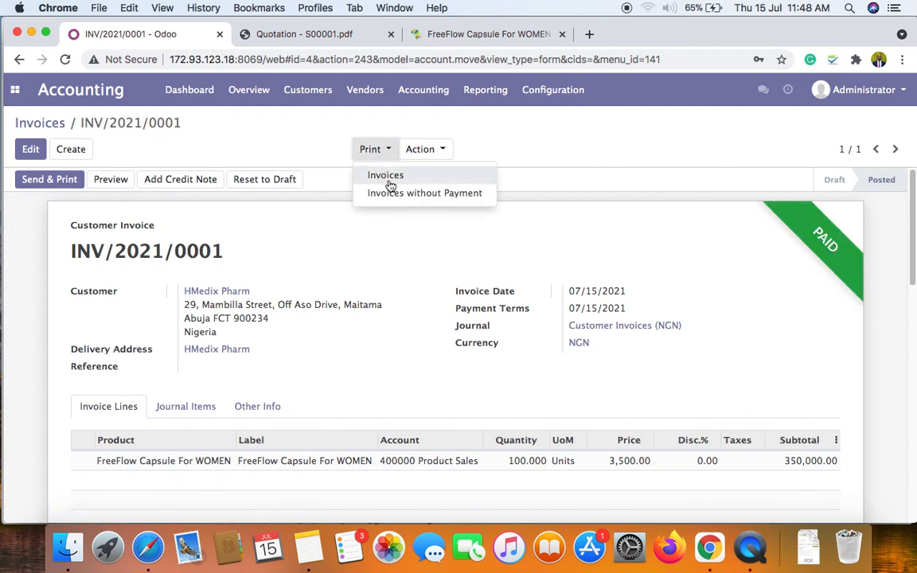
pyautogui.click(378, 253)
pyautogui.click(307, 89)
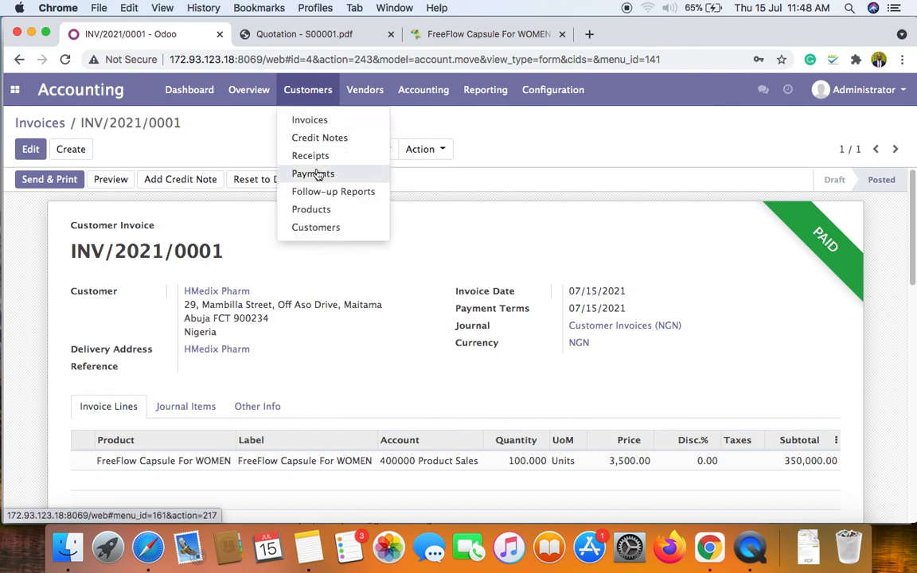
pyautogui.click(442, 253)
pyautogui.scroll(-10, 392, 236)
pyautogui.scroll(10, 390, 235)
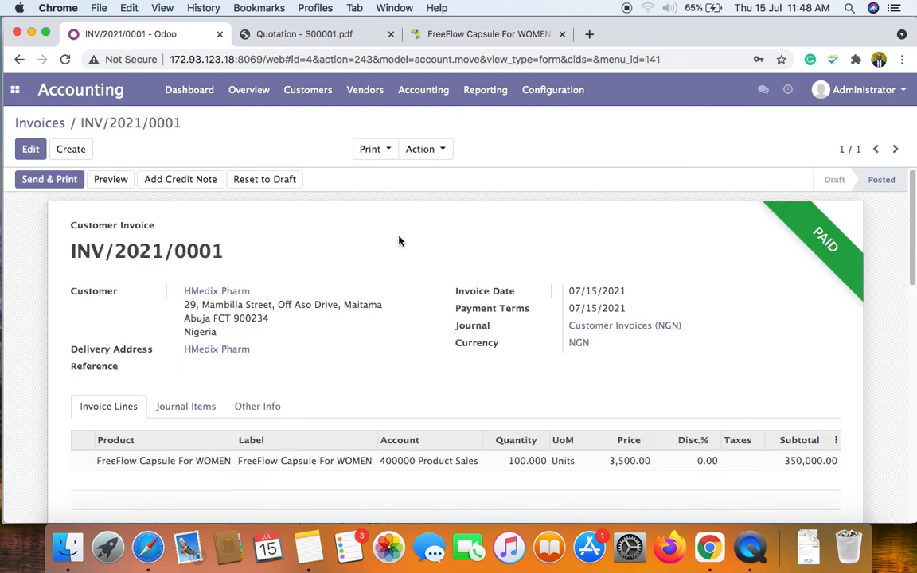
# Look over the paid invoice, and reopen HMedix Pharm's sales order in Sales to check its ordered, delivered and invoiced quantities.
pyautogui.scroll(-3, 397, 239)
pyautogui.scroll(3, 397, 239)
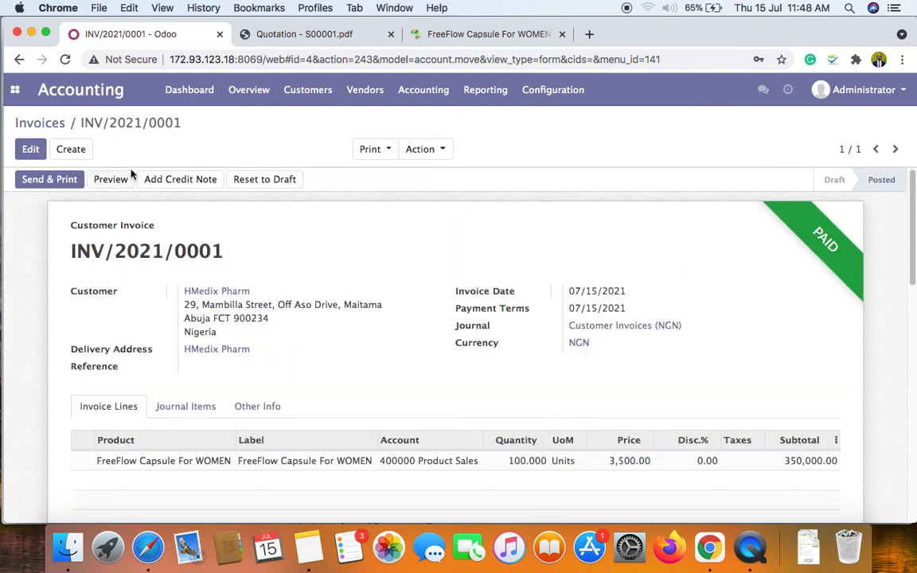
pyautogui.click(15, 89)
pyautogui.click(32, 192)
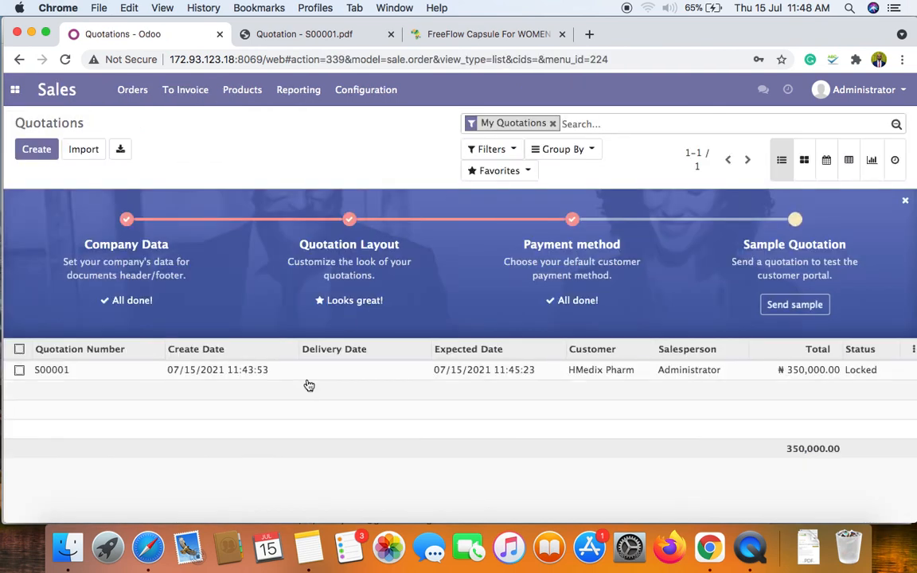
pyautogui.click(313, 377)
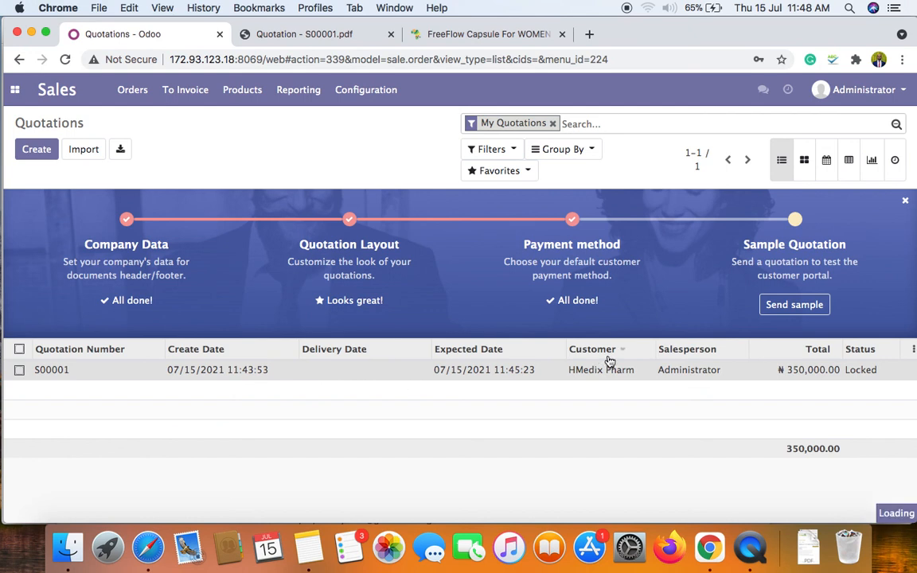
pyautogui.scroll(-3, 395, 422)
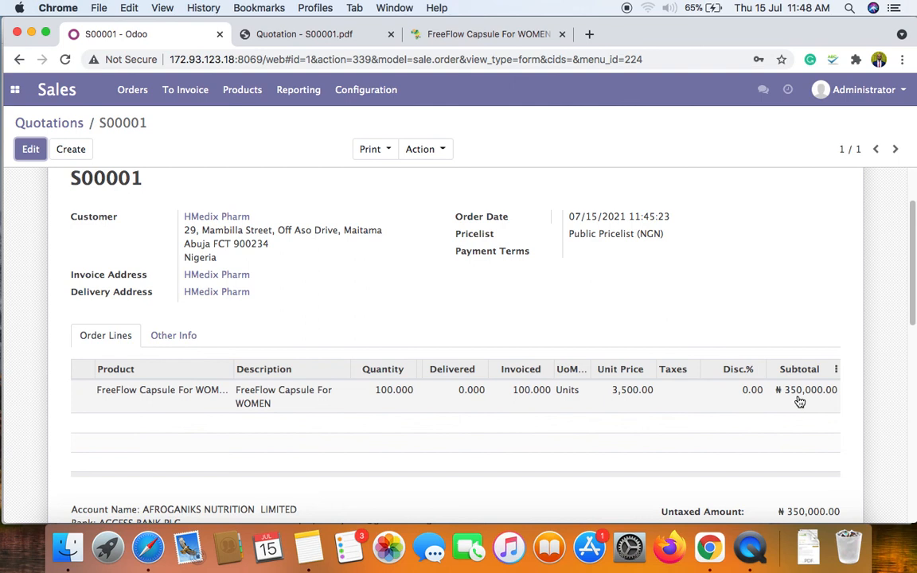
pyautogui.scroll(-3, 802, 402)
pyautogui.scroll(5, 828, 421)
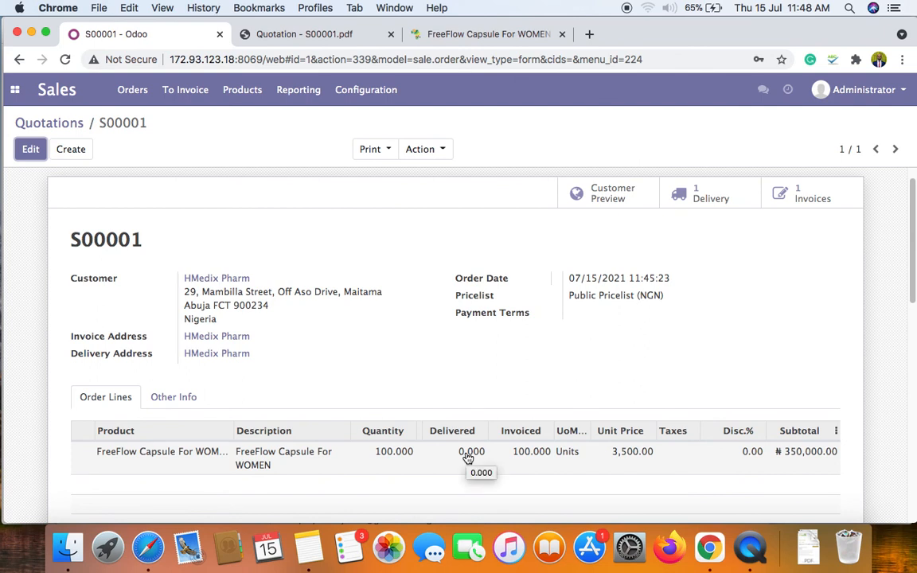
# Go to Inventory and open HMedix Pharm's ready delivery order from the delivery orders waiting for processing.
pyautogui.click(16, 92)
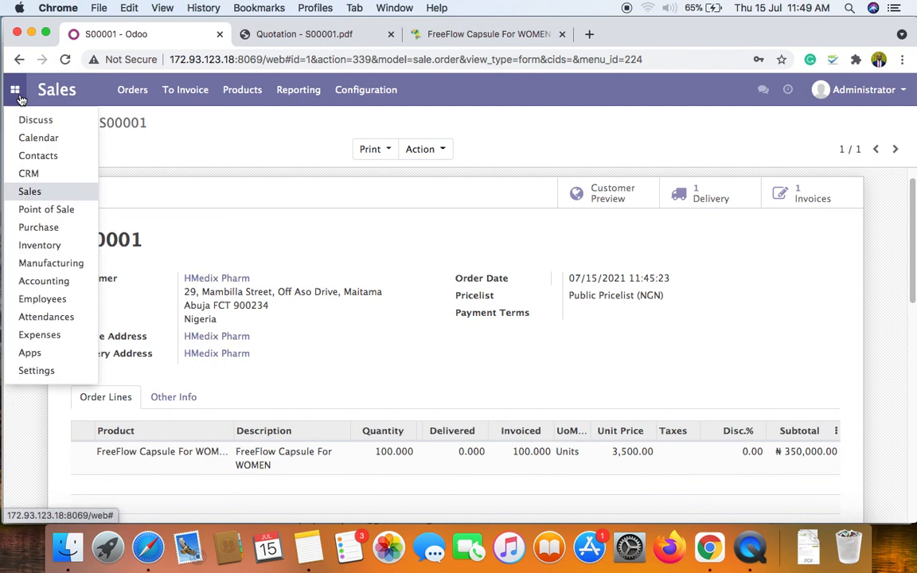
pyautogui.click(54, 245)
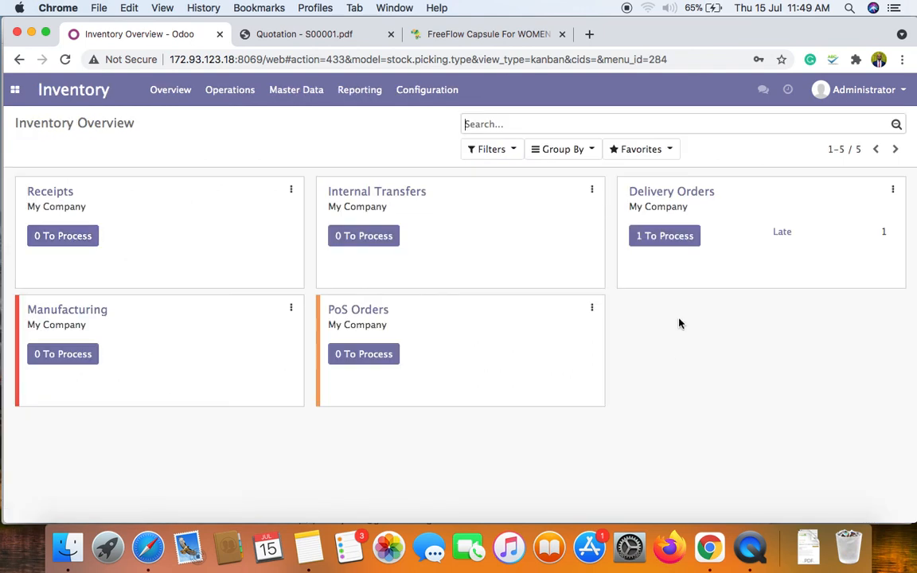
pyautogui.click(685, 243)
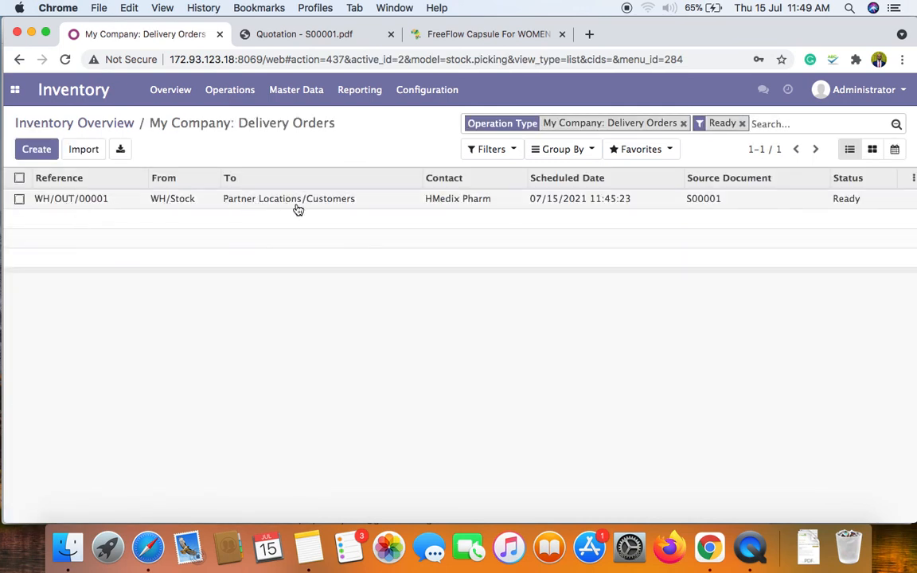
pyautogui.click(487, 208)
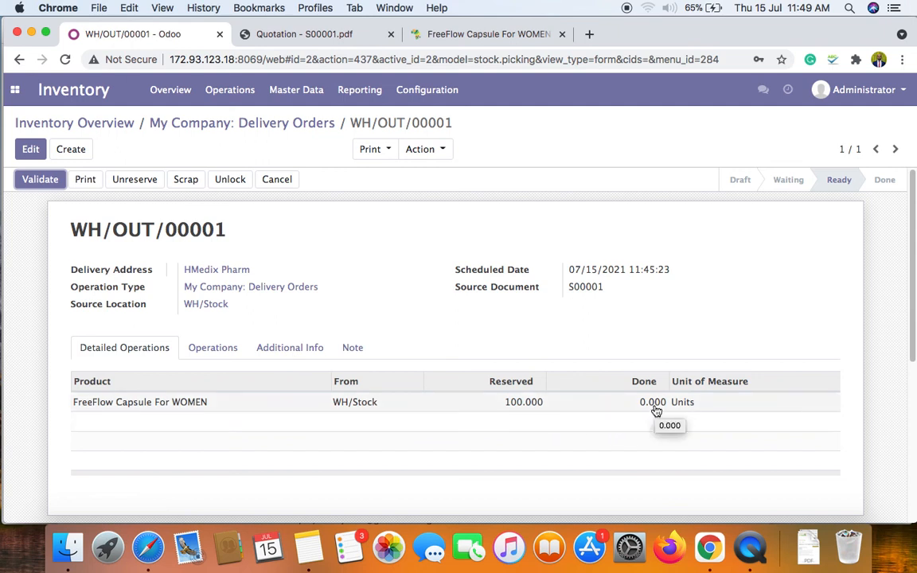
# Validate the FreeFlow Capsule For WOMEN delivery, confirming the SMS notification and applying the immediate transfer of all quantities.
pyautogui.click(374, 150)
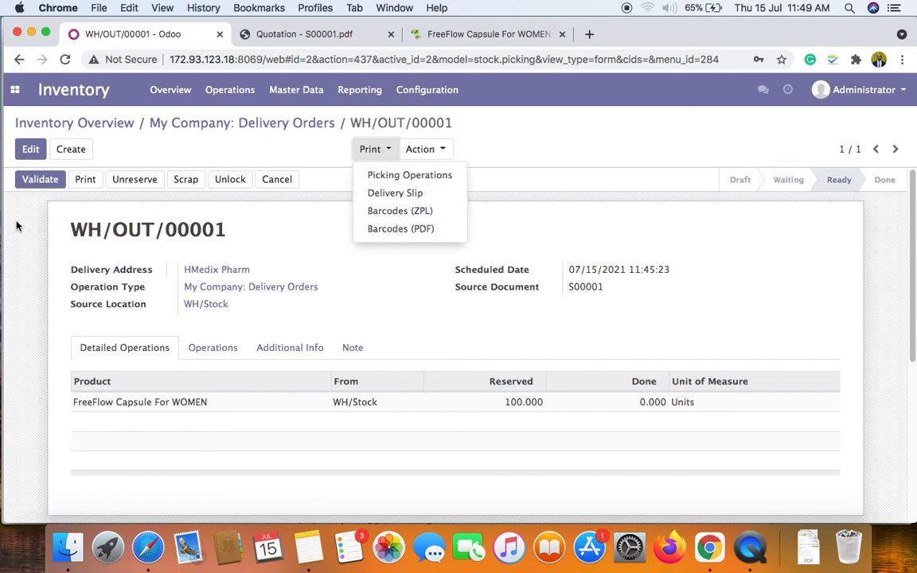
pyautogui.click(41, 181)
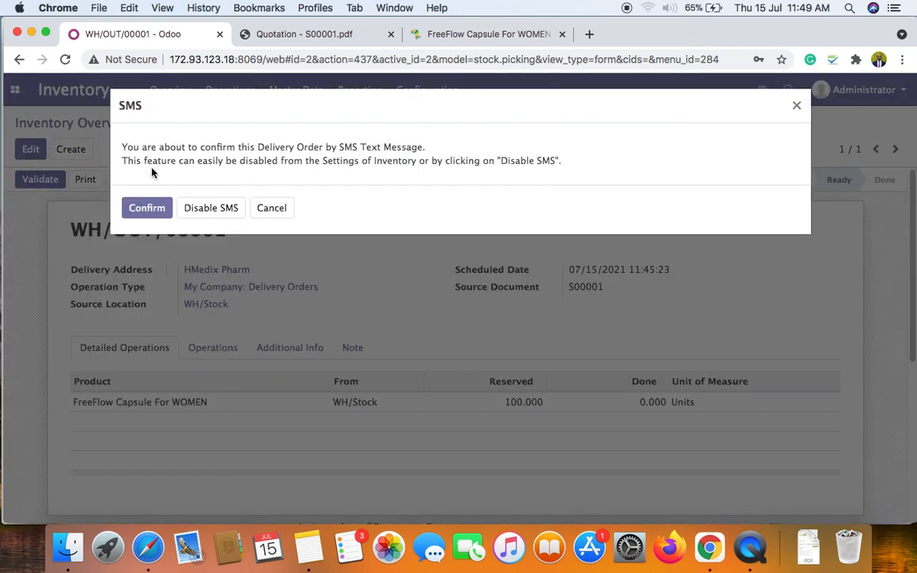
pyautogui.click(156, 213)
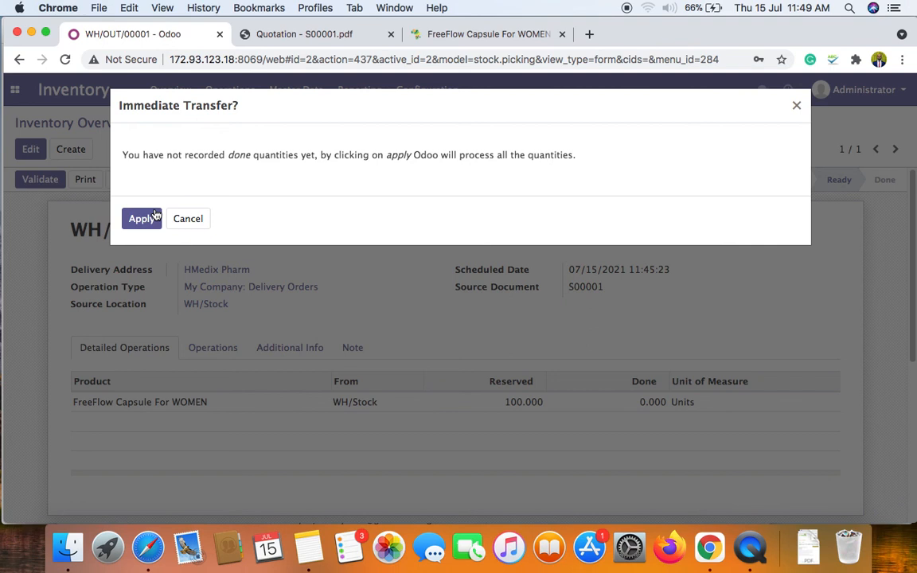
pyautogui.click(141, 218)
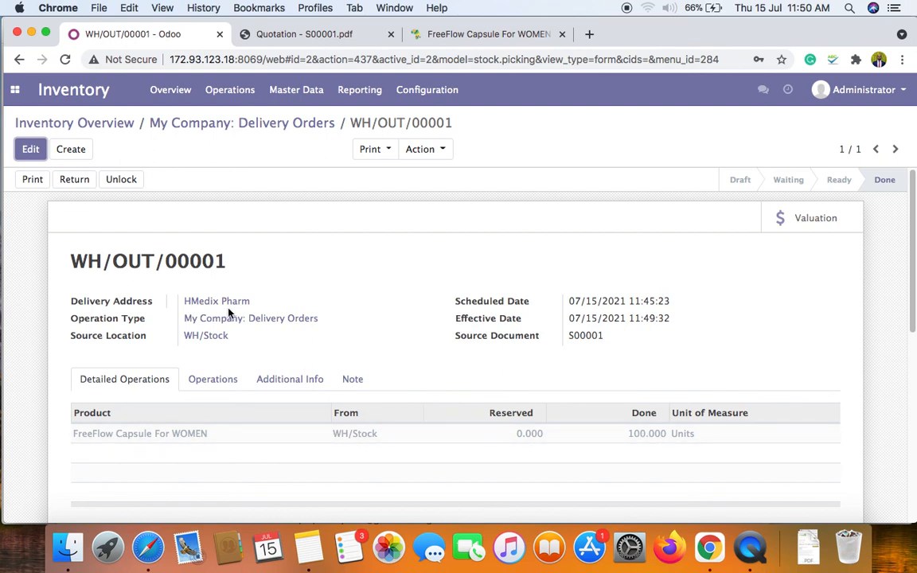
# Open the Inventory product list to check the on-hand stock of FreeFlow Capsule For WOMEN.
pyautogui.click(291, 90)
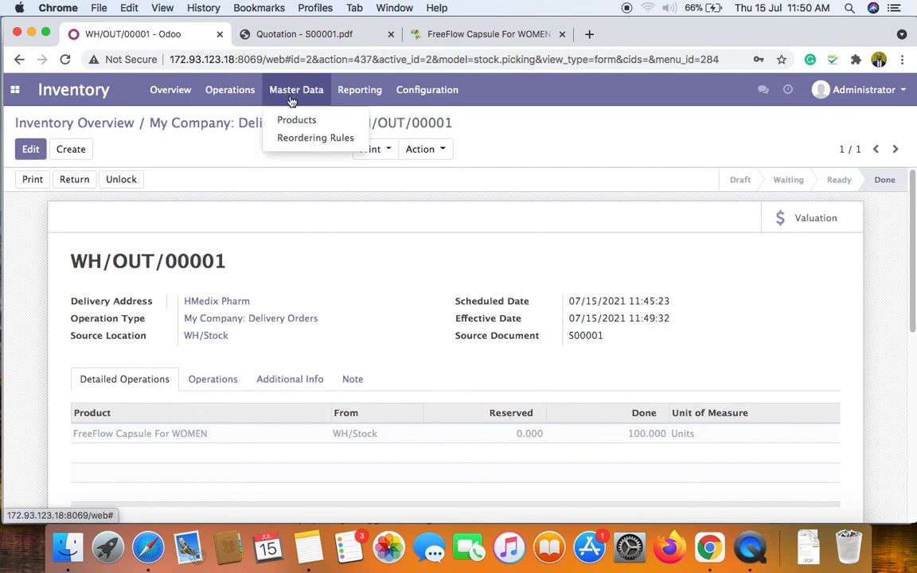
pyautogui.click(295, 121)
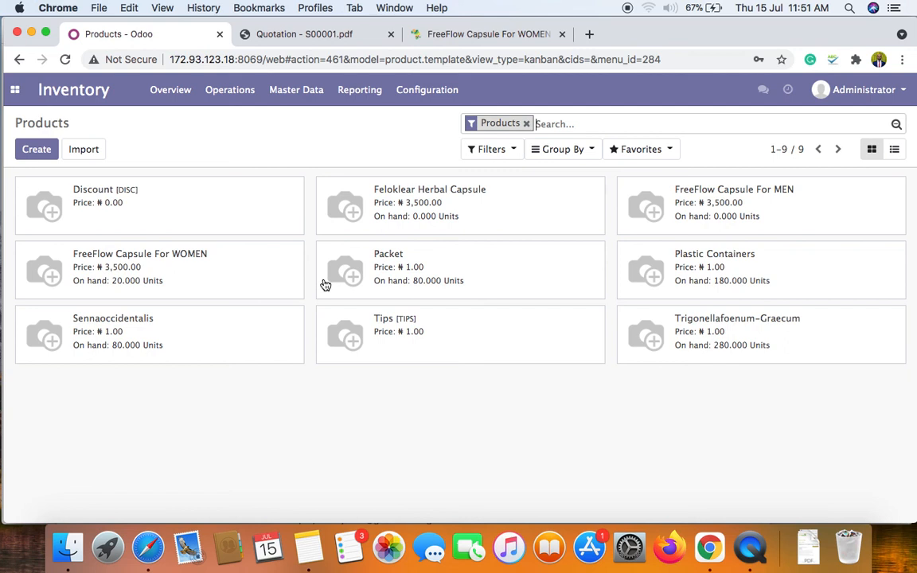
pyautogui.click(15, 91)
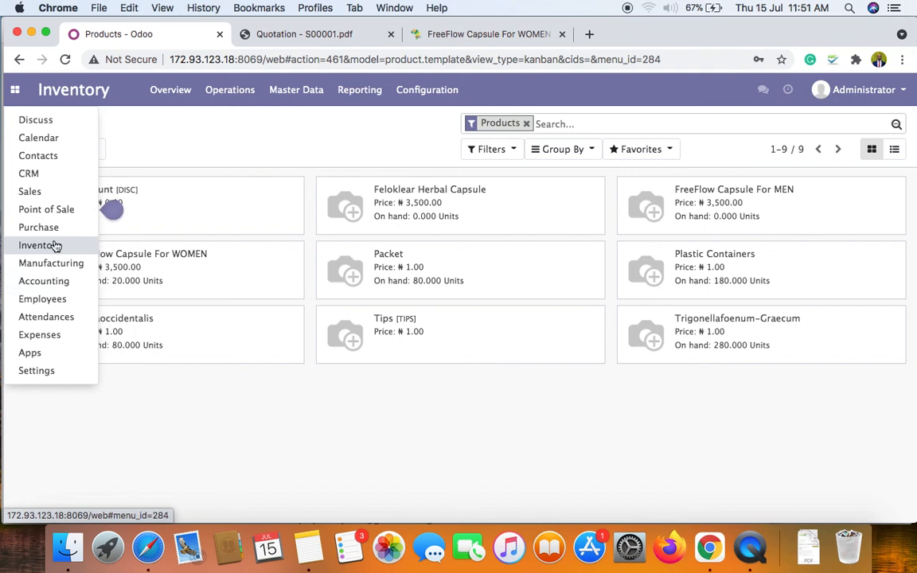
pyautogui.moveTo(56, 213)
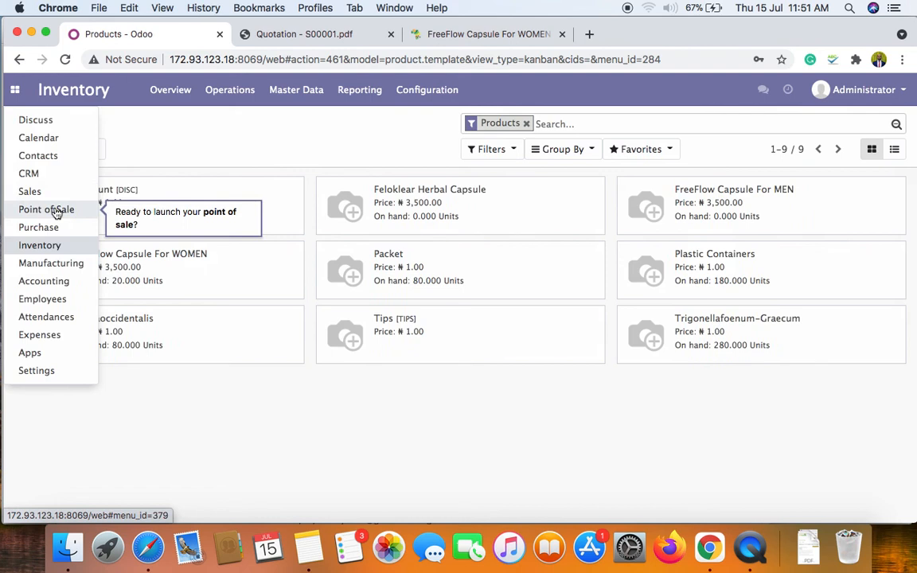
pyautogui.click(157, 147)
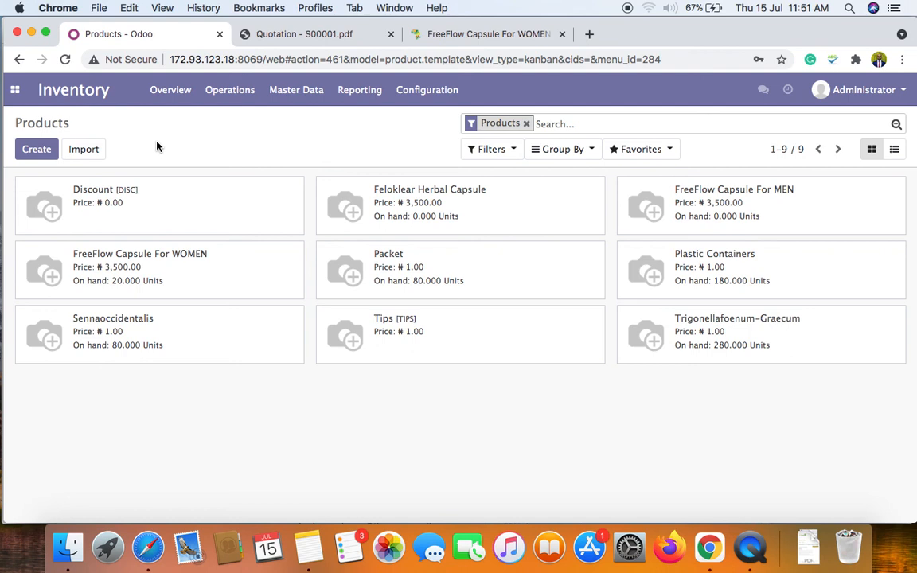